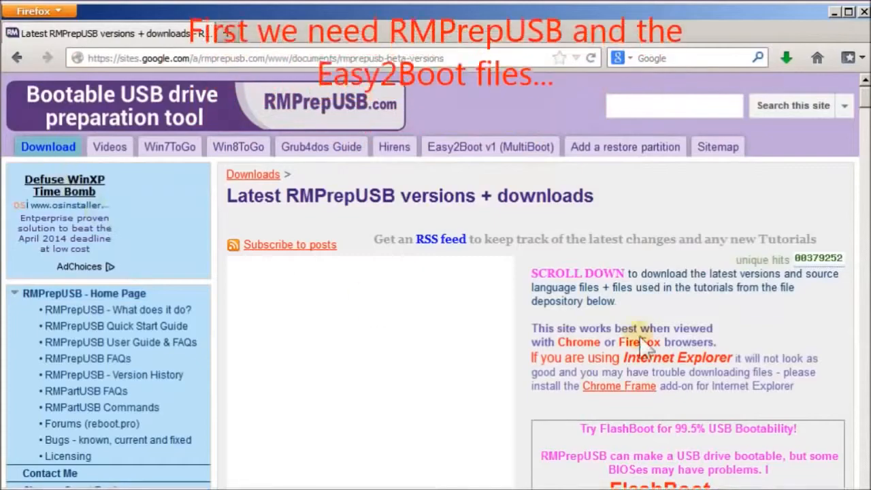
# - Look for the latest RMPrepUSB full installer in the site's download list
pyautogui.click(866, 270)
pyautogui.scroll(-10, 860, 268)
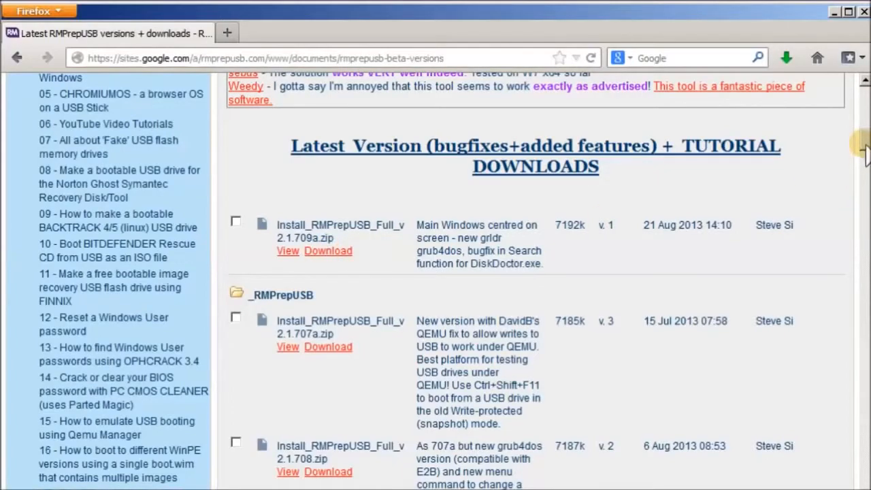
pyautogui.moveTo(866, 153); pyautogui.dragTo(863, 89)
# - Open the Easy2Boot page's instructions for making a new USB drive and download Easy2Boot_v1.07.zip to the desktop
pyautogui.click(537, 148)
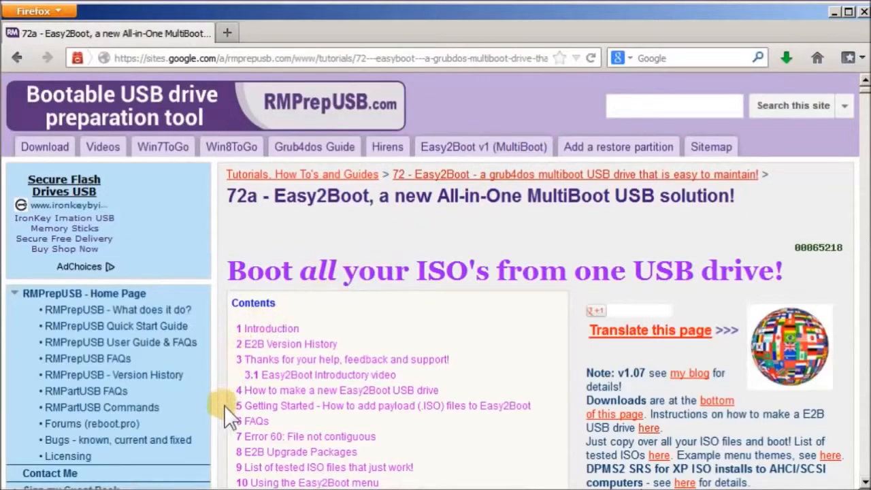
pyautogui.click(284, 391)
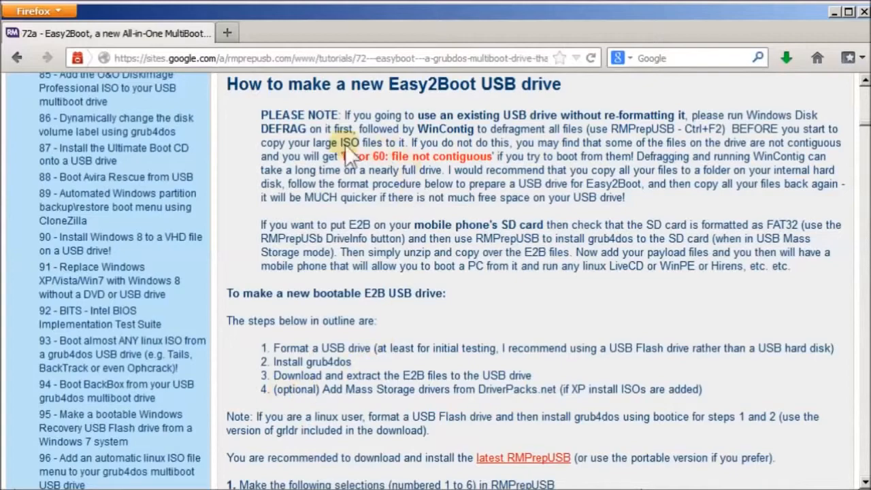
pyautogui.scroll(-9, 372, 352)
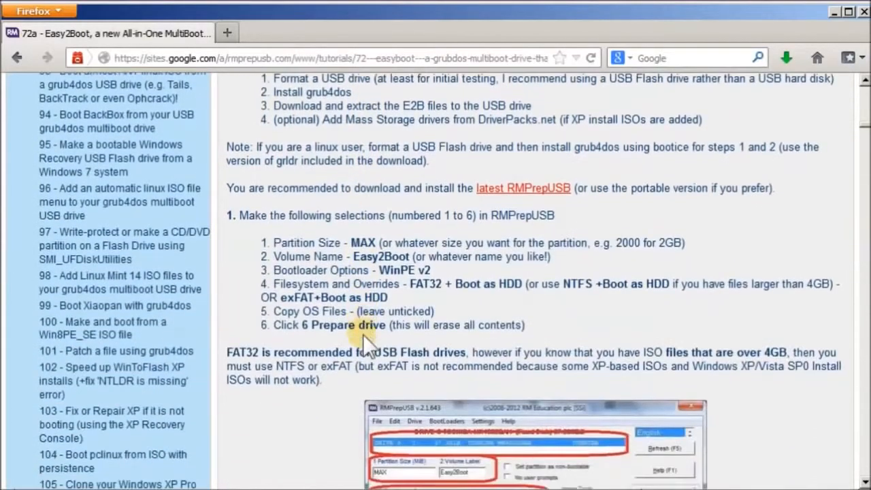
pyautogui.scroll(-7, 326, 342)
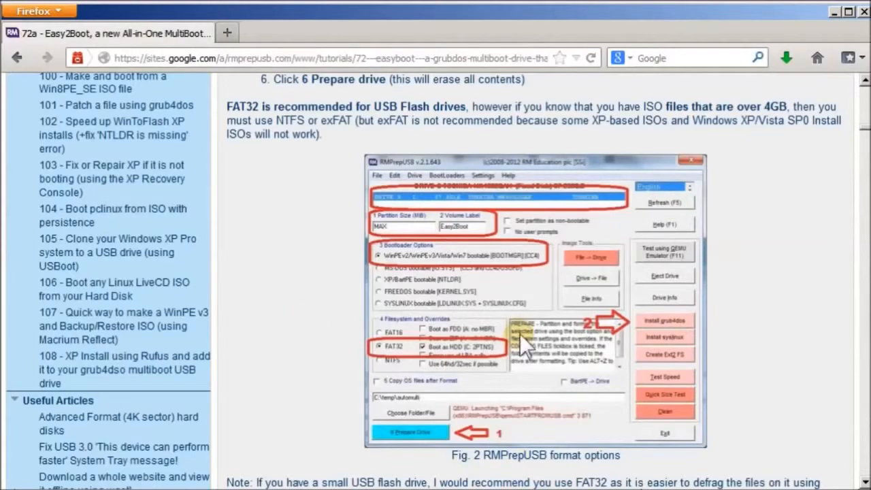
pyautogui.scroll(-9, 519, 334)
pyautogui.scroll(-8, 515, 332)
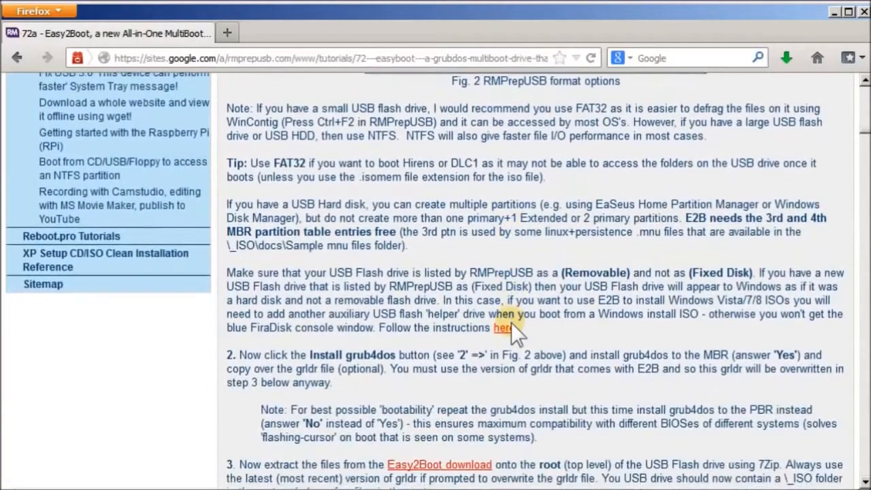
pyautogui.scroll(-1, 510, 323)
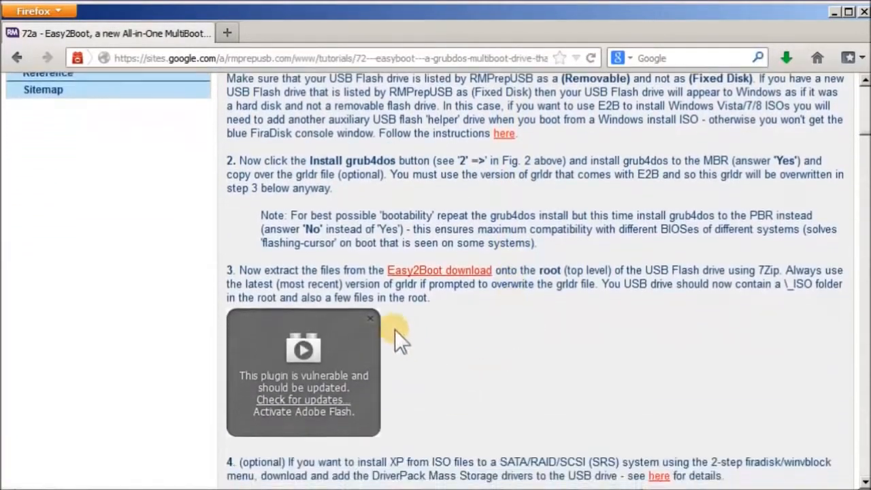
pyautogui.click(419, 271)
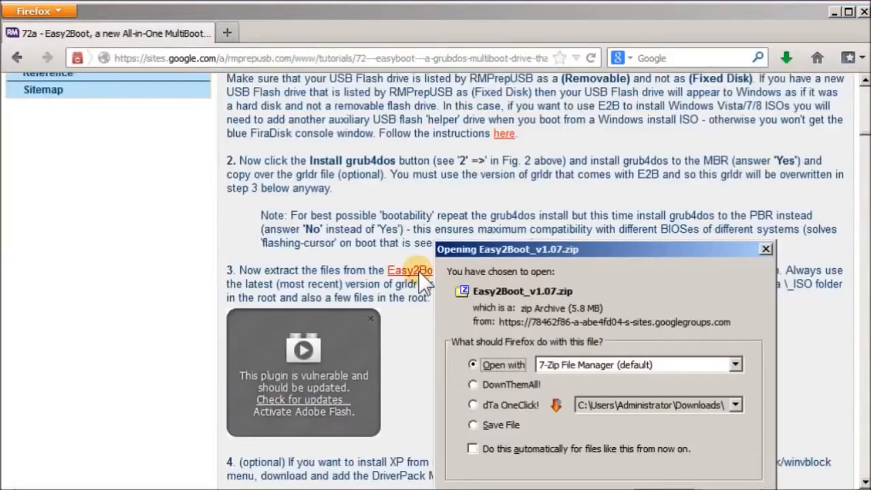
pyautogui.moveTo(472, 252); pyautogui.dragTo(418, 196)
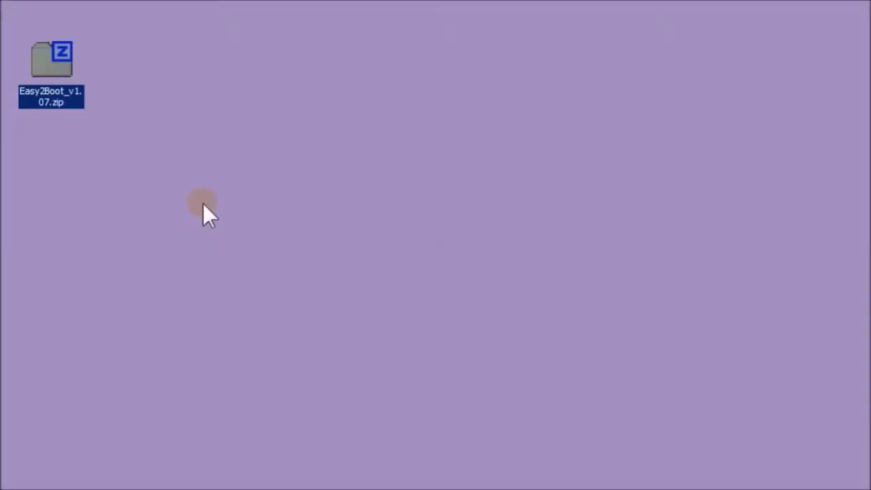
pyautogui.click(120, 91)
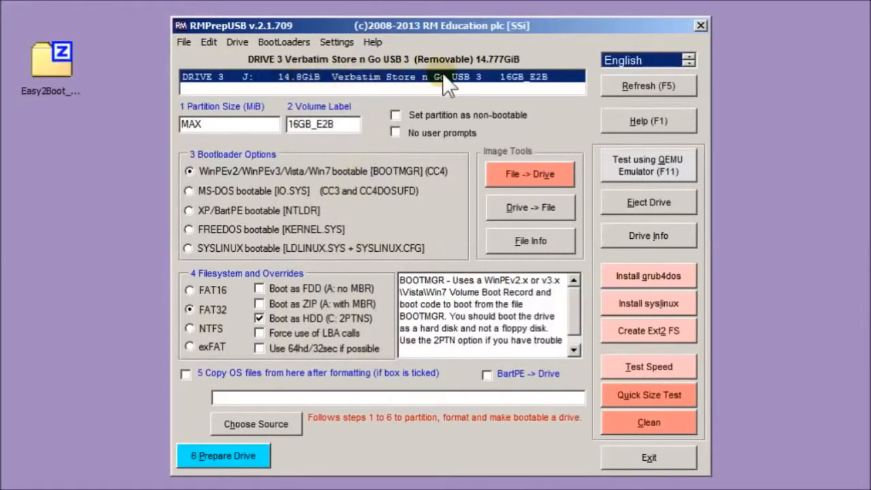
# - Keep partition size MAX and volume label 16GB_E2B, and select the WinPEv2/WinPEv3/Vista/Win7 bootable [BOOTMGR] bootloader
pyautogui.click(228, 124)
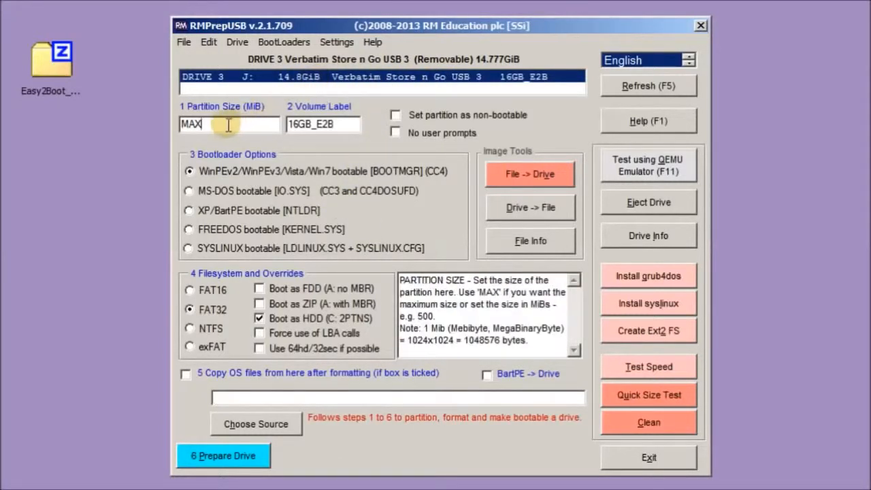
pyautogui.moveTo(228, 125); pyautogui.dragTo(165, 126)
pyautogui.click(215, 128)
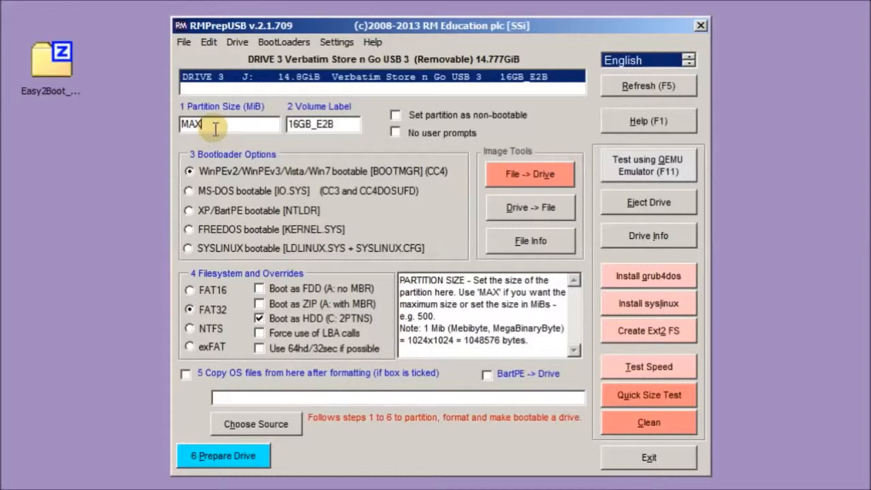
pyautogui.doubleClick(343, 123)
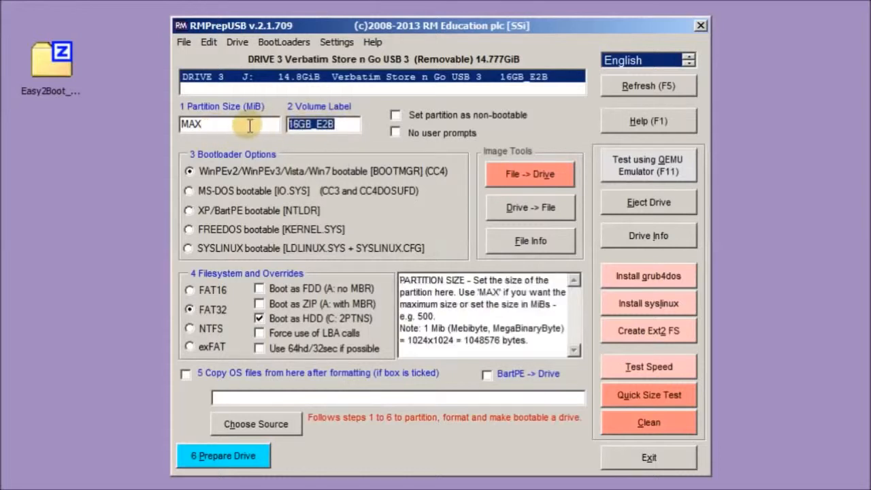
pyautogui.click(214, 169)
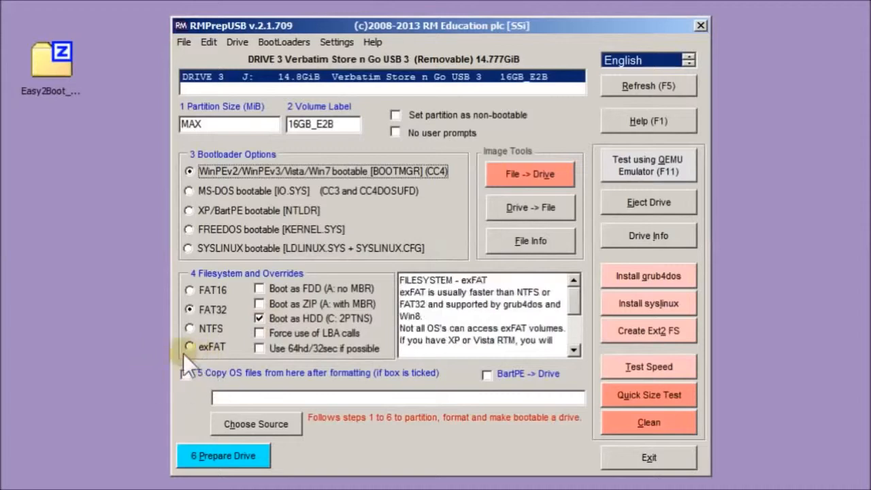
# - Prepare the Verbatim USB drive (DRIVE 3) as FAT32 with Boot as HDD and confirm the formatting
pyautogui.click(212, 458)
pyautogui.click(320, 456)
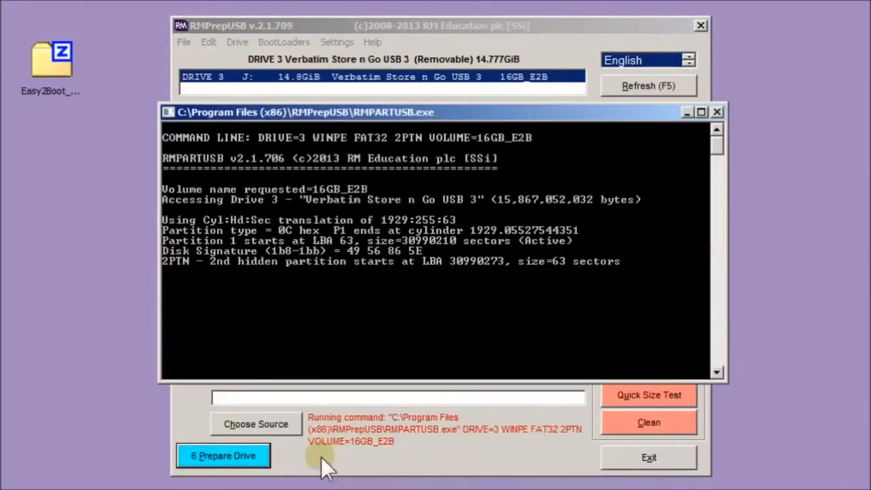
pyautogui.click(303, 455)
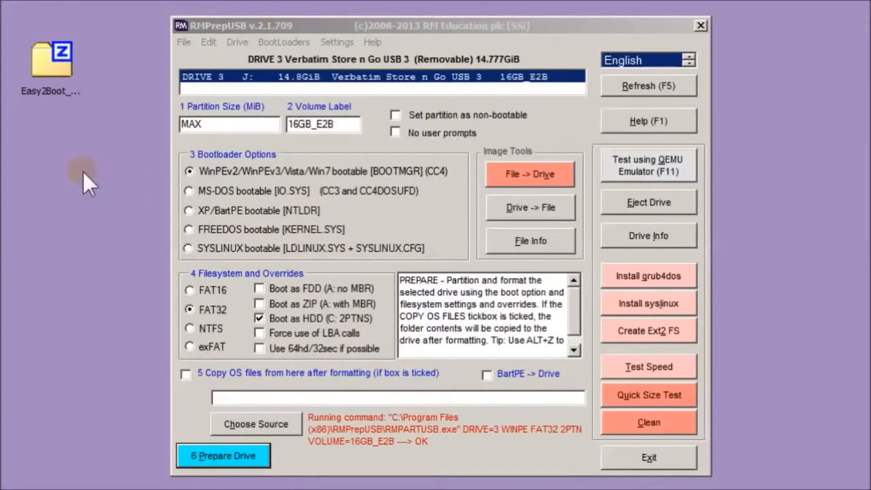
# - Install grub4dos to the USB drive's Master Boot Record and copy the grldr file to drive J:
pyautogui.click(638, 276)
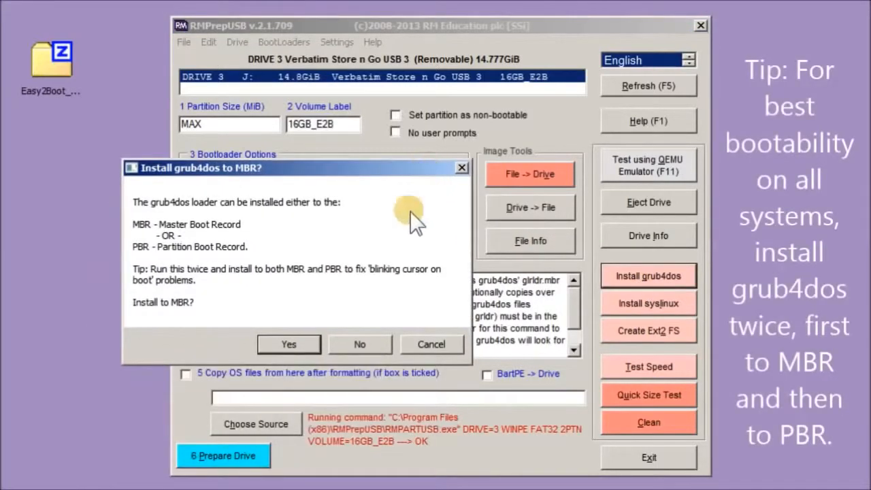
pyautogui.click(275, 342)
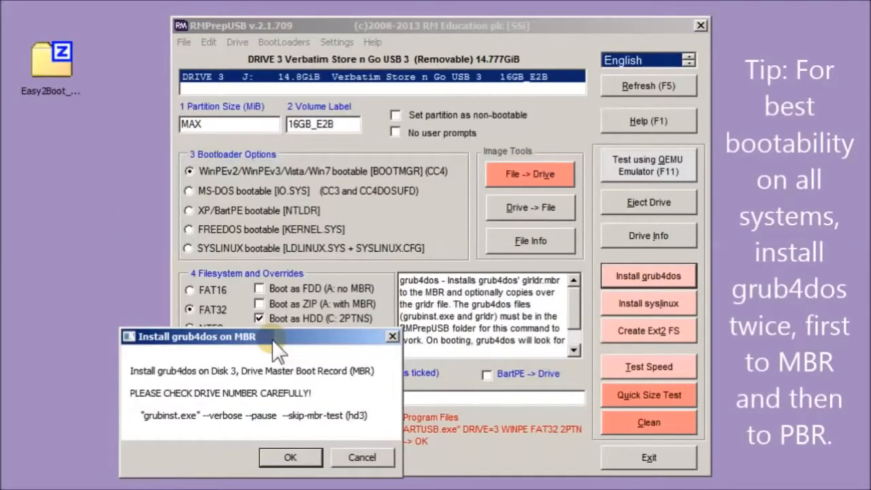
pyautogui.click(281, 451)
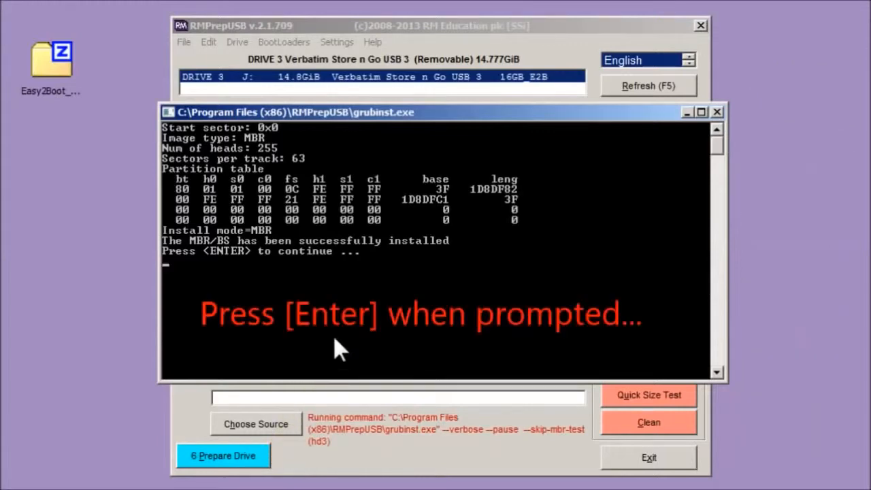
pyautogui.press('Return')
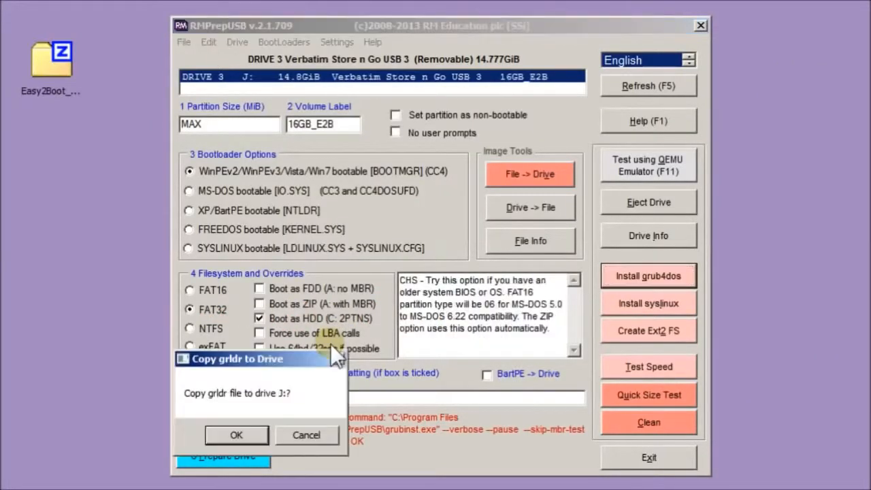
pyautogui.click(236, 434)
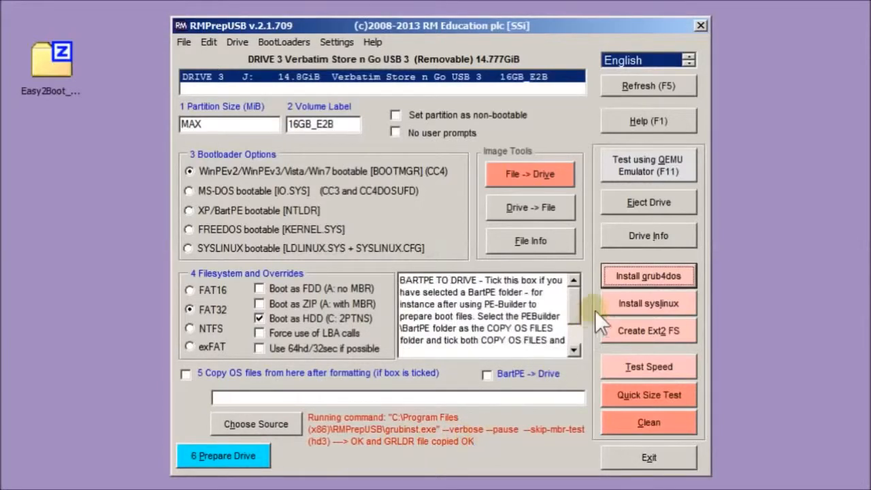
# - Install grub4dos a second time, to the Partition Boot Record instead of the MBR, and copy grldr to drive J:
pyautogui.click(624, 275)
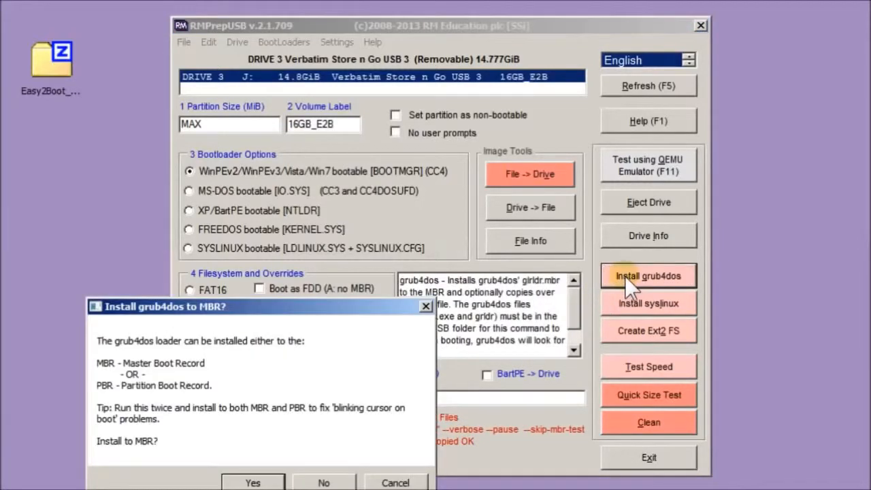
pyautogui.click(322, 481)
pyautogui.click(313, 461)
pyautogui.press('Return')
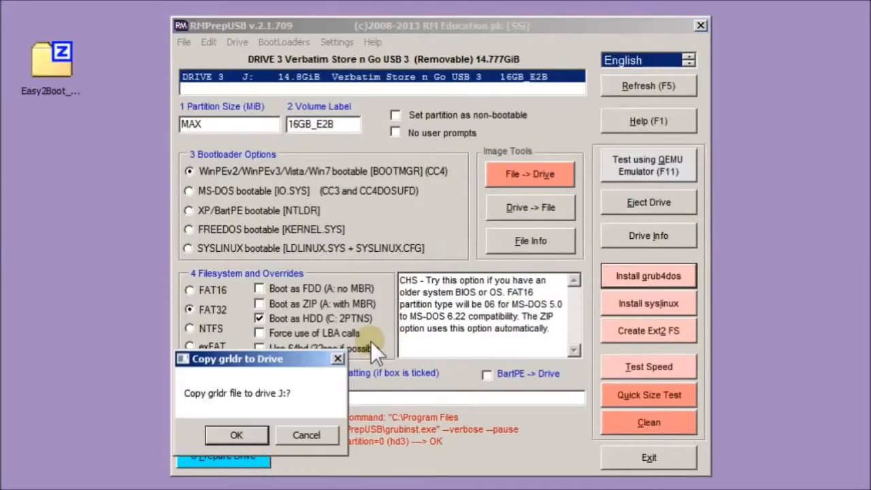
pyautogui.click(259, 433)
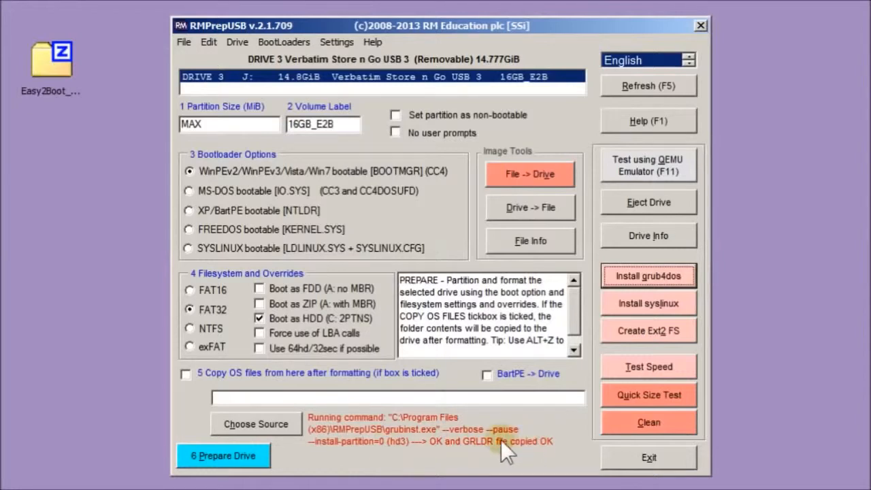
# - Extract the entire contents of Easy2Boot_v1.07.zip from the desktop to j:\
pyautogui.doubleClick(53, 75)
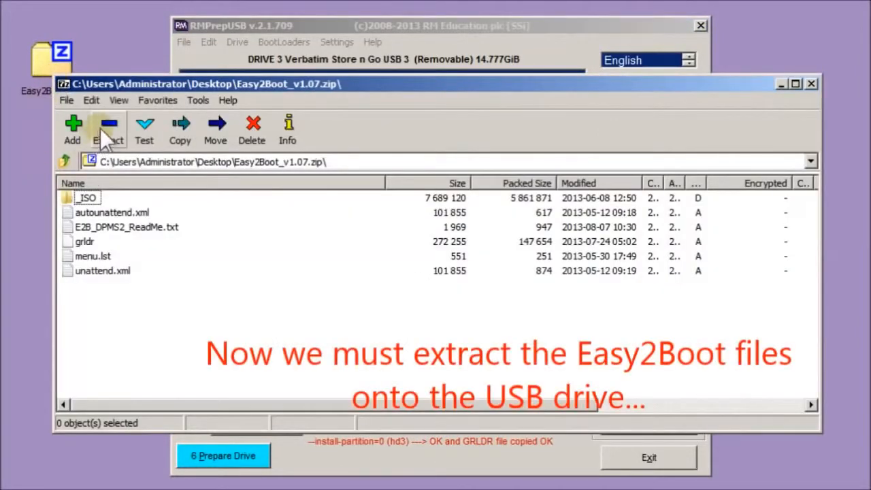
pyautogui.moveTo(130, 84); pyautogui.dragTo(128, 117)
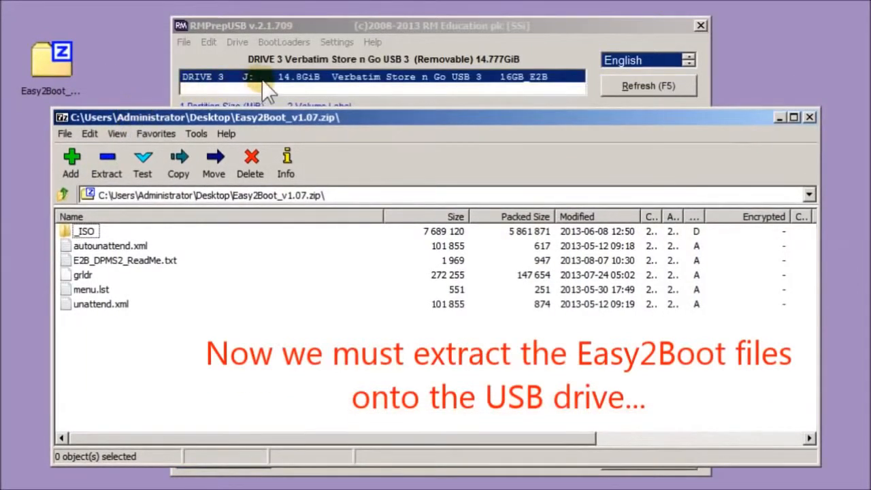
pyautogui.click(105, 173)
pyautogui.press('BackSpace')
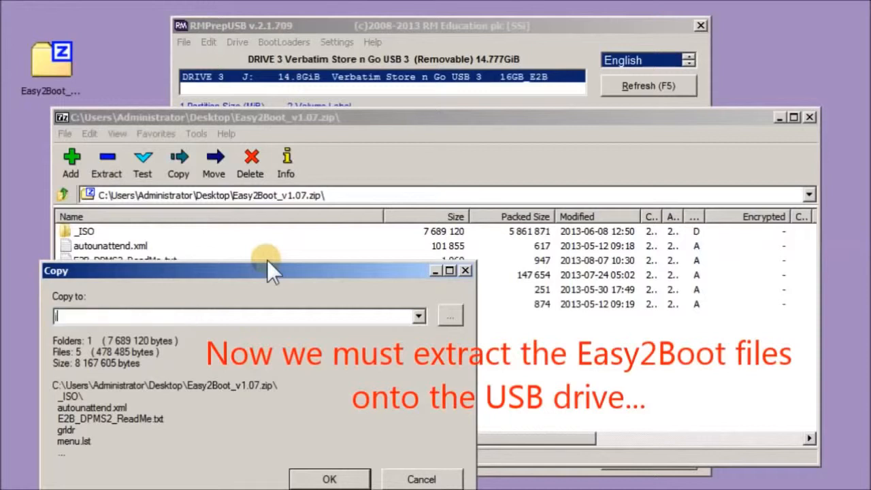
pyautogui.write('j:\\')
pyautogui.press('Return')
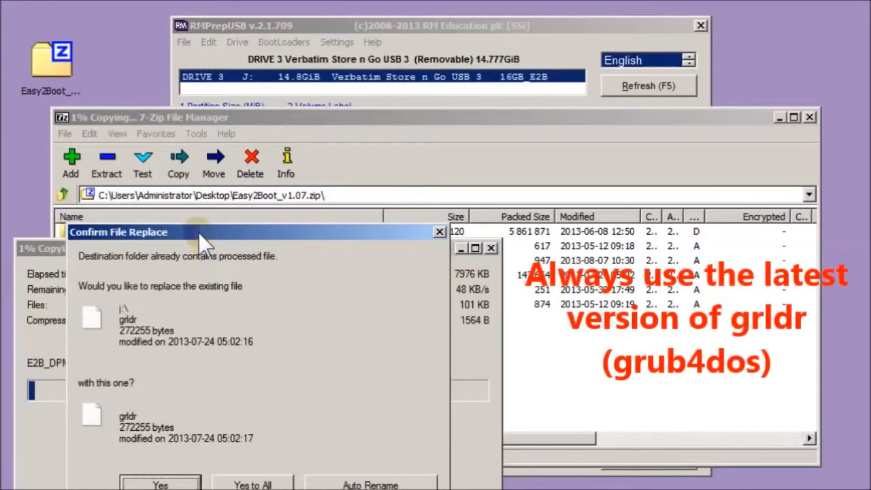
# - Replace the existing grldr and any other duplicate files with the archive's versions, and close the archive once copying ends
pyautogui.moveTo(198, 232); pyautogui.dragTo(263, 121)
pyautogui.click(332, 372)
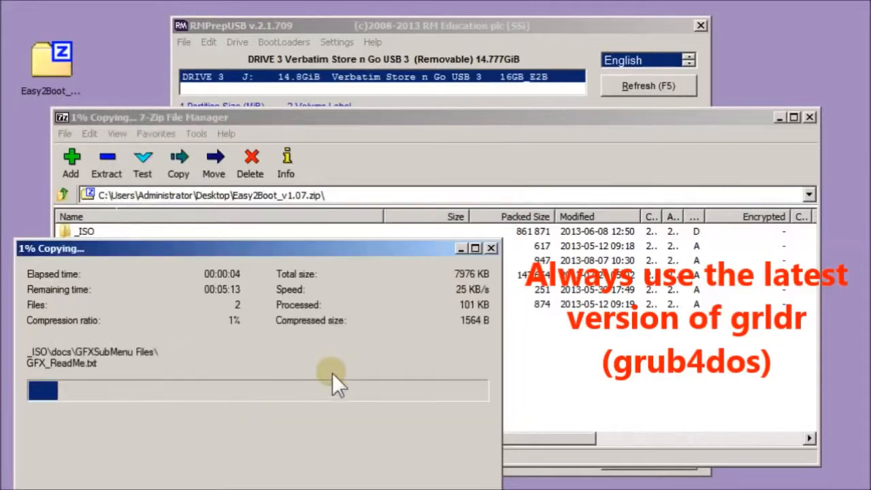
pyautogui.moveTo(330, 244); pyautogui.dragTo(364, 155)
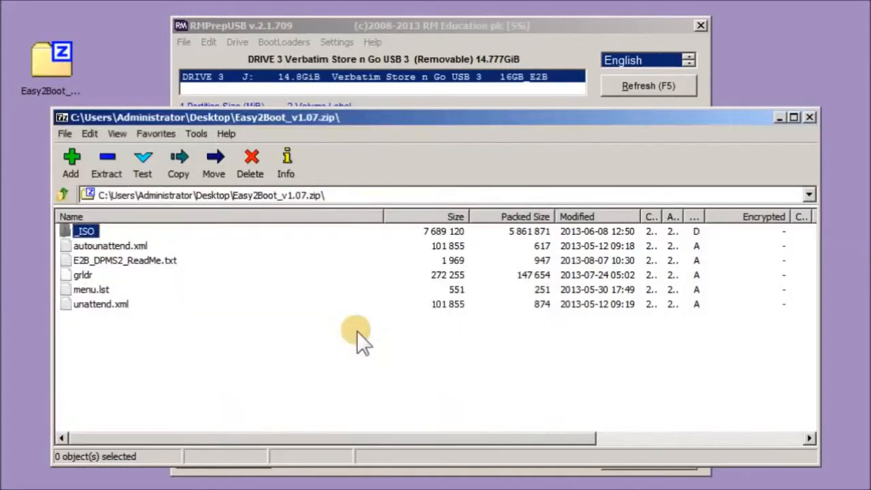
pyautogui.click(808, 117)
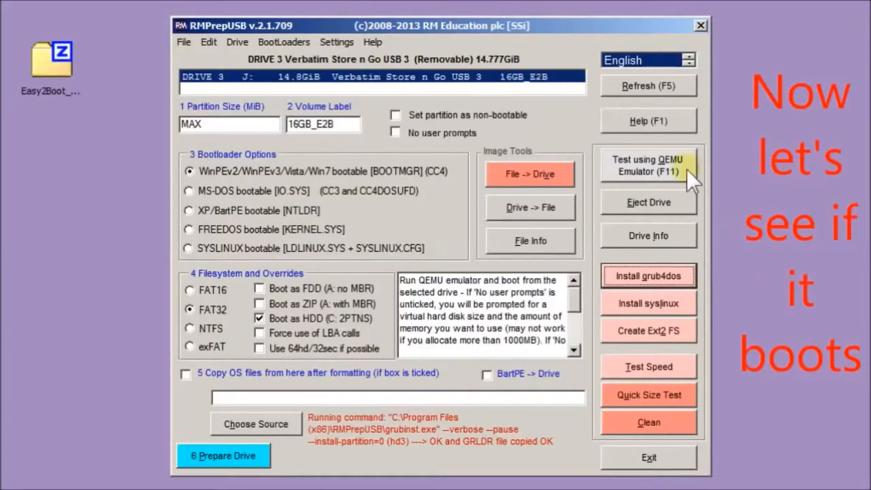
# - Test-boot the USB drive in the QEMU emulator with virtual hard disk size 0 and 774 MB of RAM
pyautogui.click(643, 166)
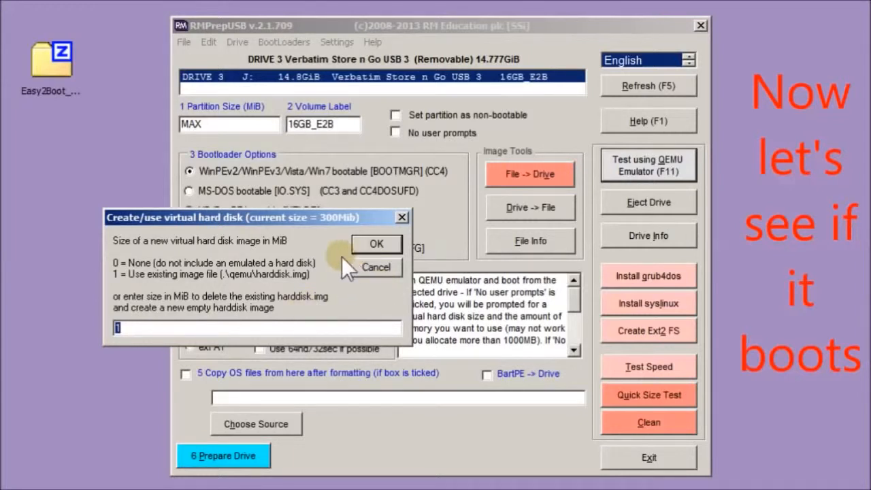
pyautogui.write('0')
pyautogui.click(362, 243)
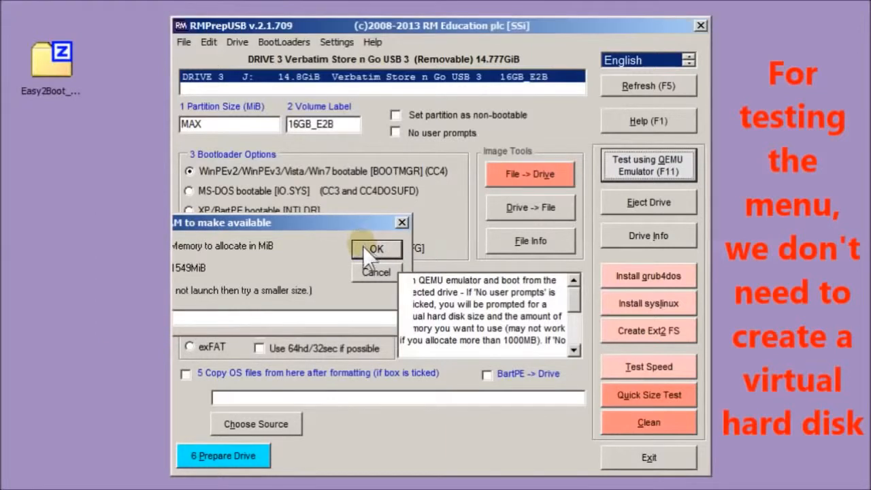
pyautogui.click(362, 246)
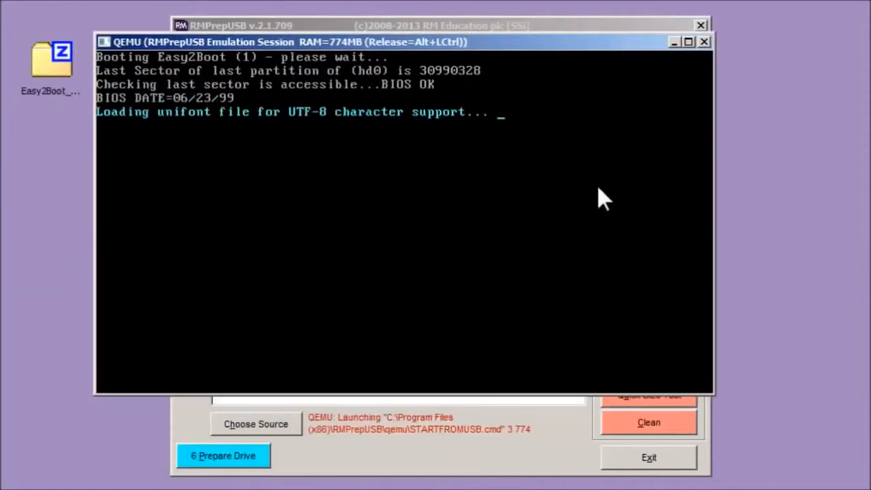
pyautogui.moveTo(444, 43); pyautogui.dragTo(462, 11)
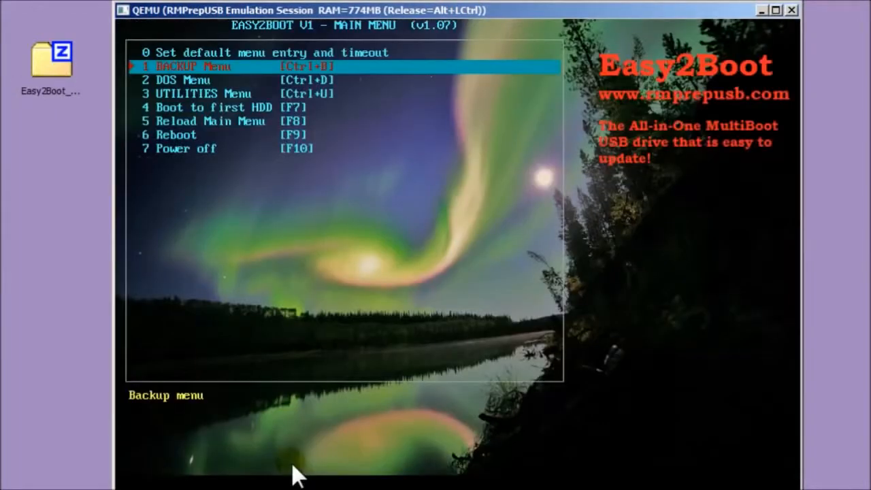
# - Browse the entries of the UTILITIES Menu from the Easy2Boot main menu, and return to the main menu
pyautogui.press('Down')
pyautogui.press('Down')
pyautogui.press('Down')
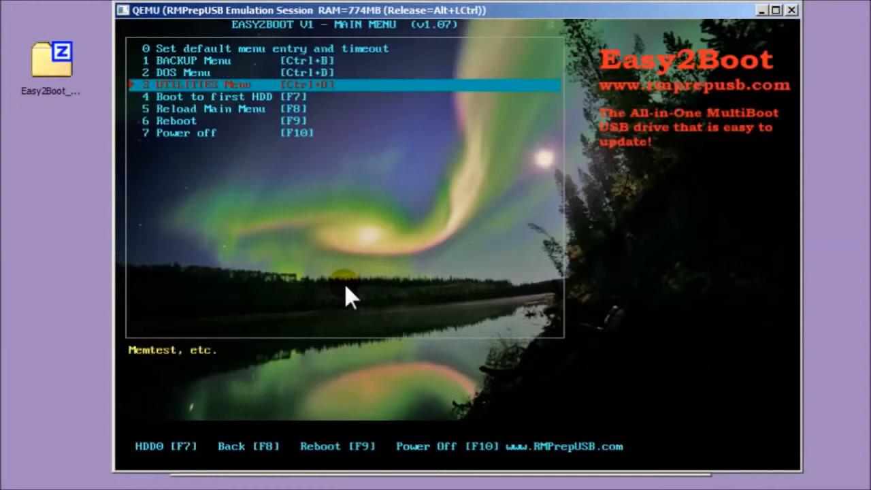
pyautogui.press('Up')
pyautogui.press('Return')
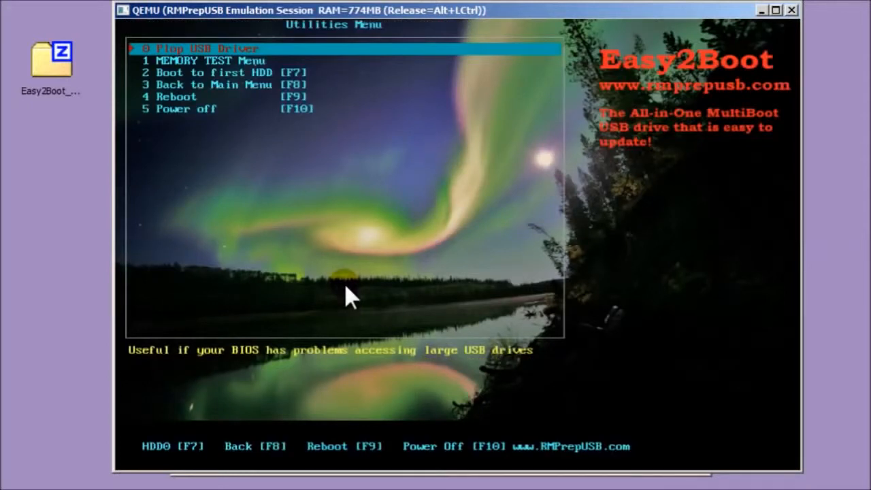
pyautogui.press('Down')
pyautogui.press('Down')
pyautogui.press('Up')
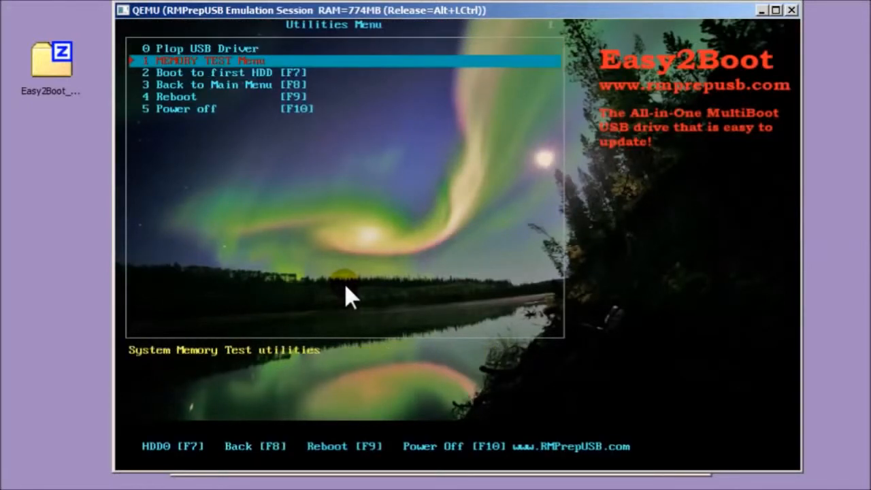
pyautogui.press('Down')
pyautogui.press('Down')
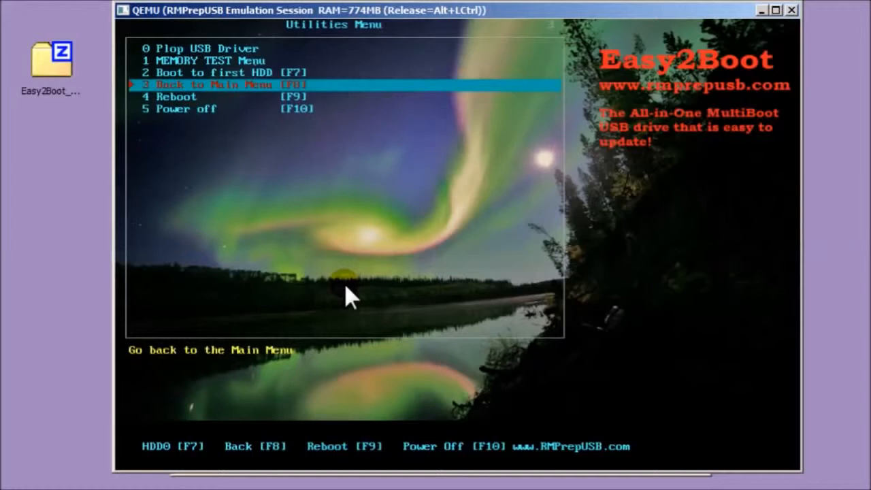
pyautogui.press('Return')
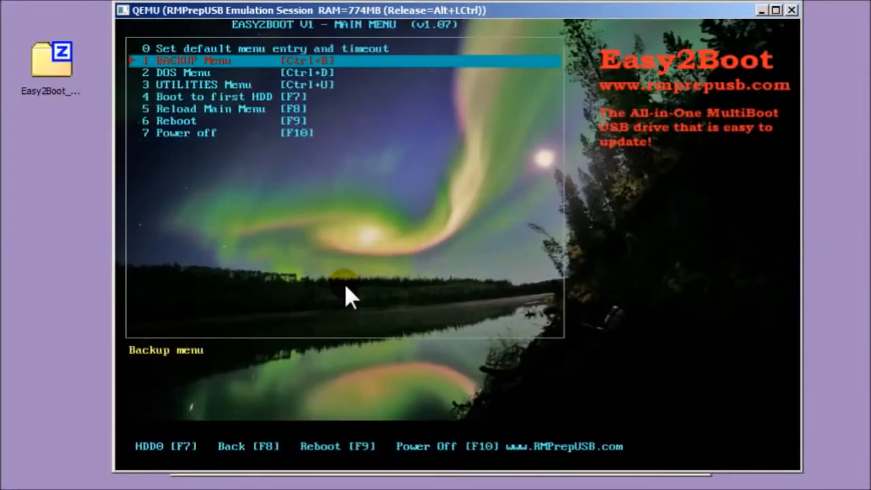
# - Browse the entries of the DOS Menu and go back to the Easy2Boot main menu
pyautogui.press('Down')
pyautogui.press('Return')
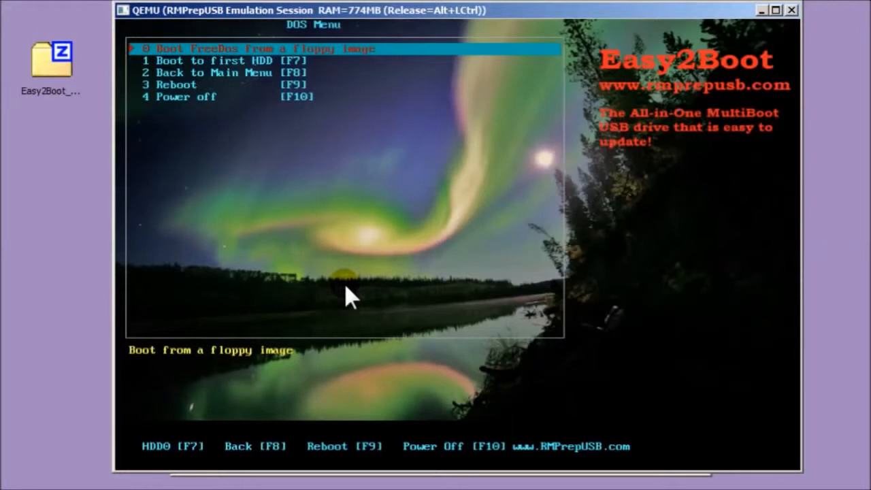
pyautogui.press('Down')
pyautogui.press('Up')
pyautogui.press('Down')
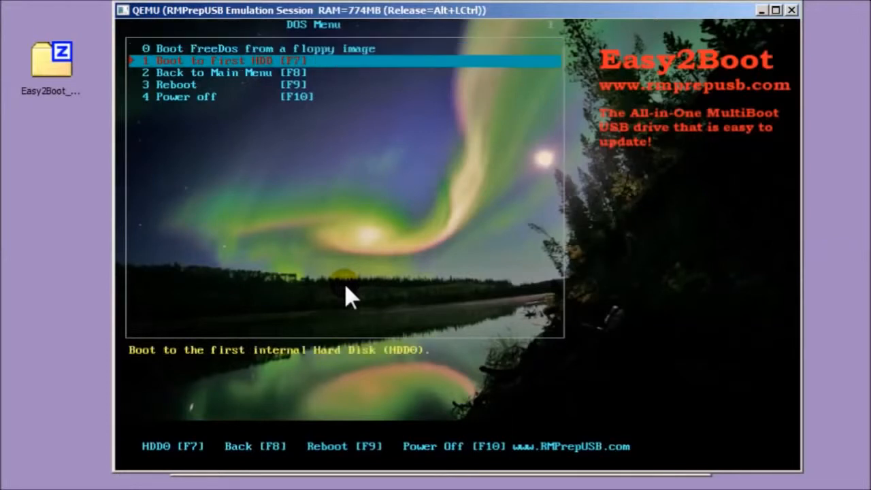
pyautogui.press('Down')
pyautogui.press('Return')
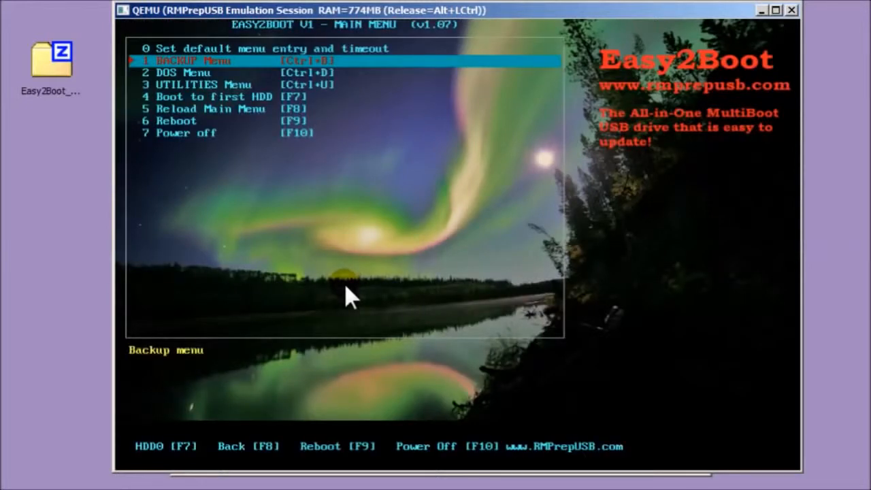
# - Boot MEMTEST 86+ (v4.20) from the MEMORY TEST Menu within the UTILITIES Menu
pyautogui.press('Down')
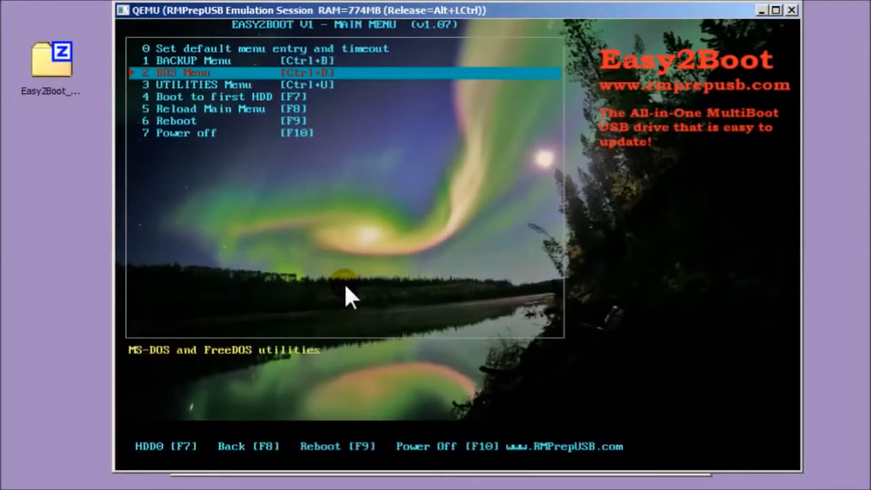
pyautogui.press('Down')
pyautogui.press('Return')
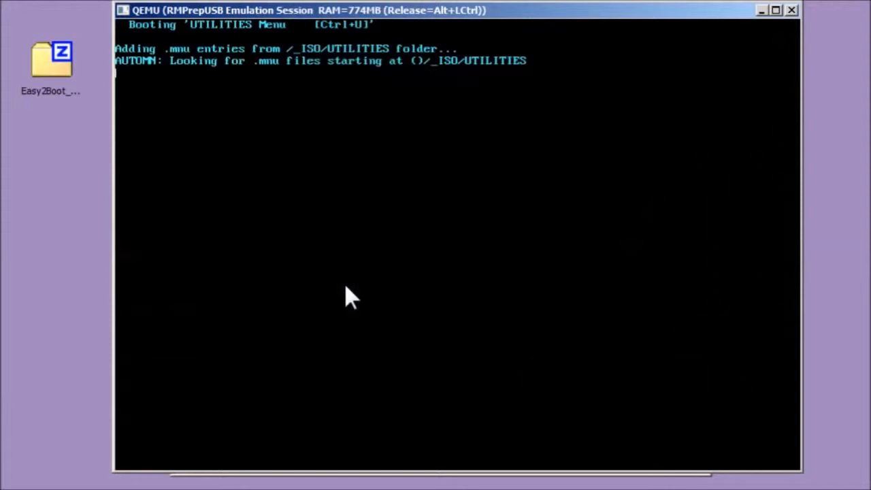
pyautogui.press('Down')
pyautogui.press('Return')
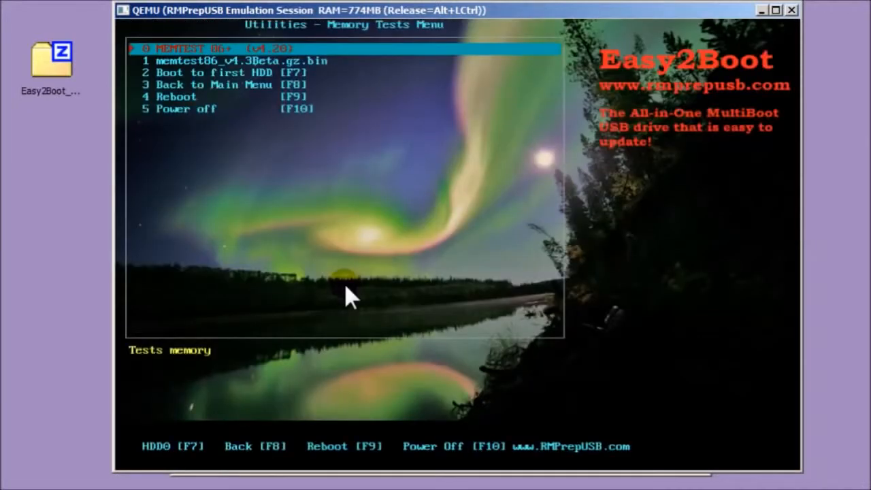
pyautogui.press('Return')
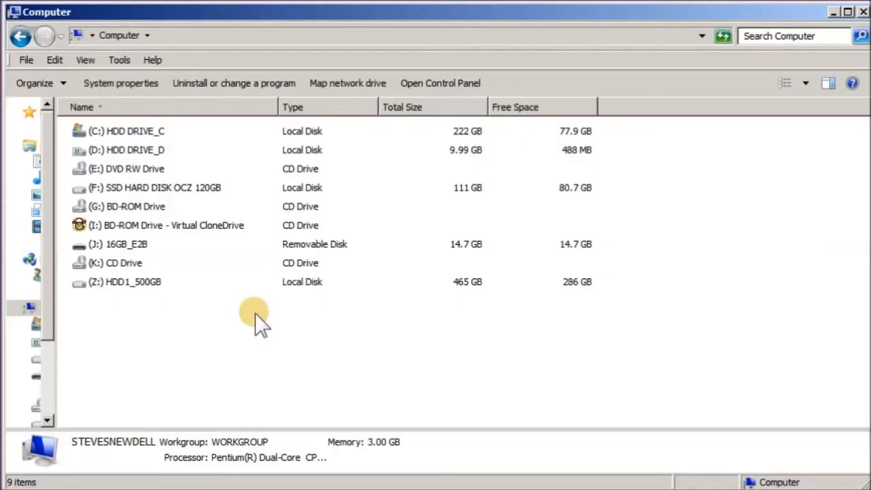
# - Paste the copied clonezilla-live-1.2.3-27.iso into the \_ISO\MAINMENU folder on drive J:
pyautogui.click(117, 245)
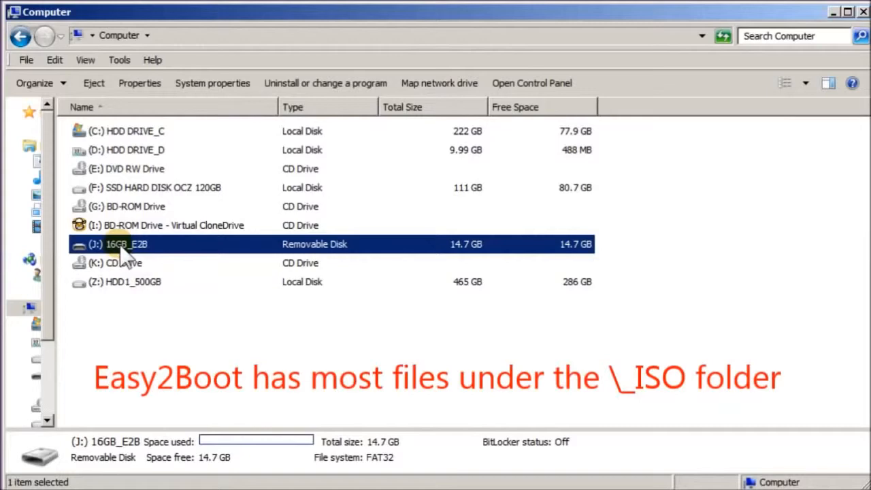
pyautogui.doubleClick(120, 246)
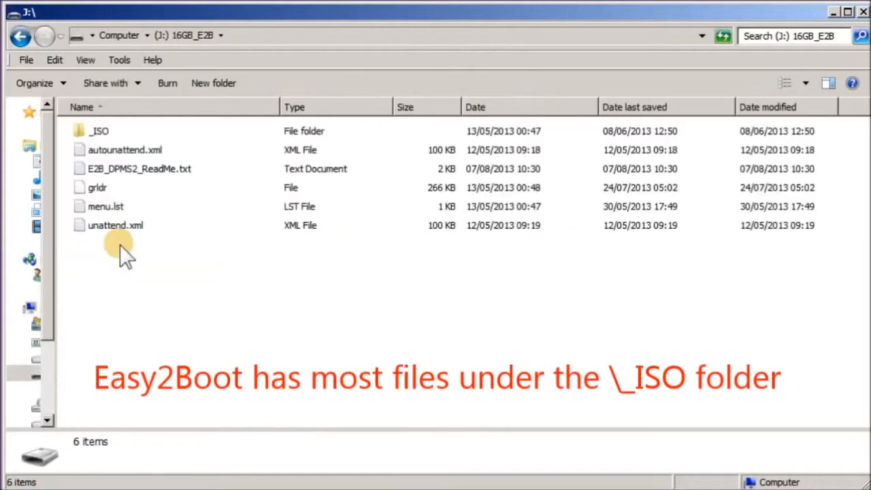
pyautogui.click(100, 131)
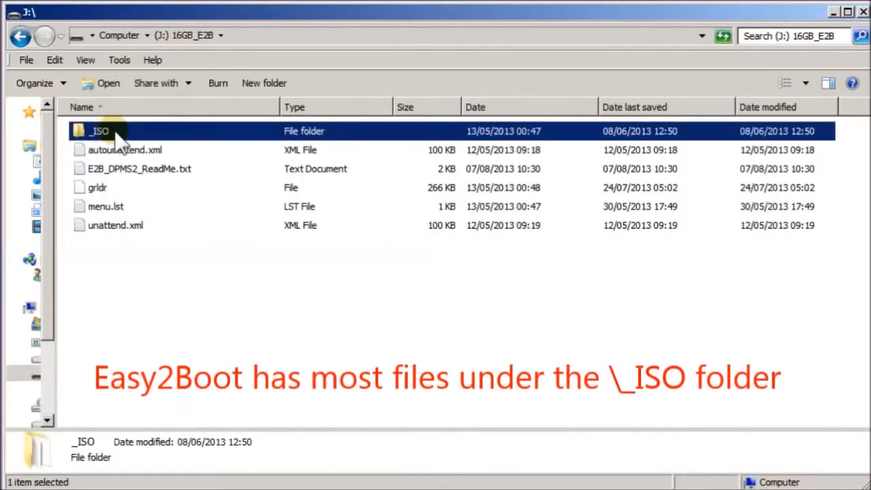
pyautogui.doubleClick(119, 136)
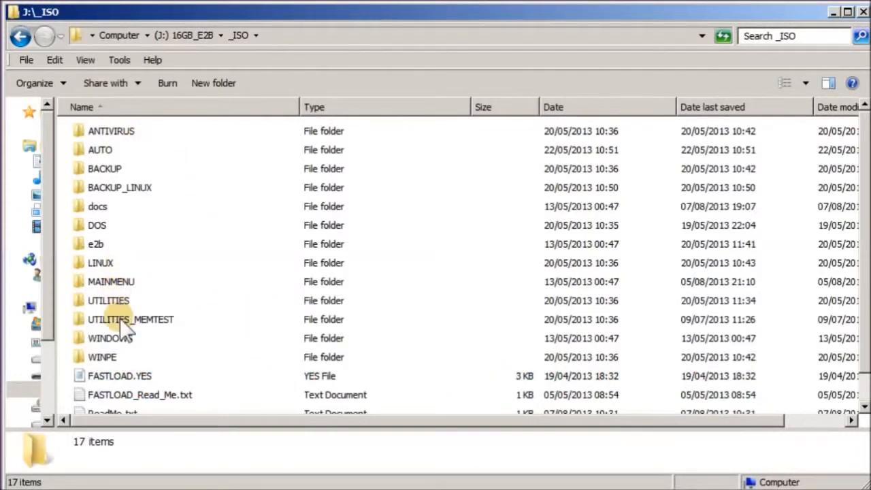
pyautogui.doubleClick(112, 281)
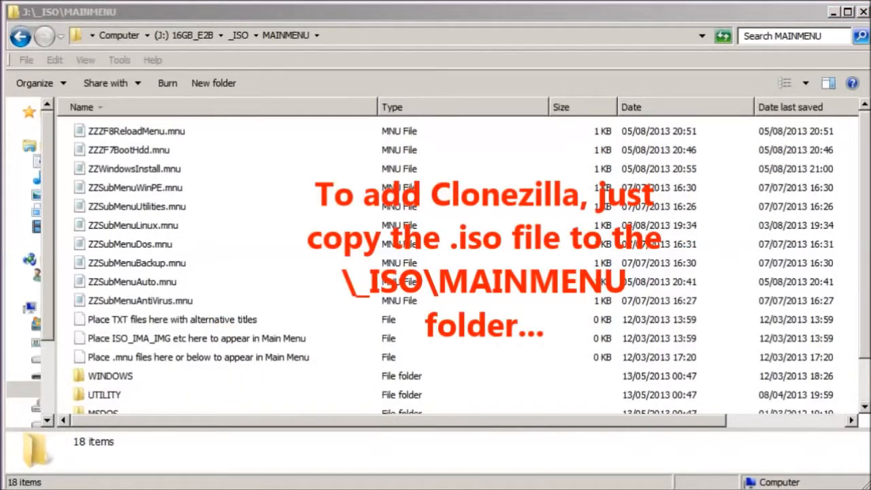
pyautogui.click(495, 234)
pyautogui.hotkey('ctrl', 'v')
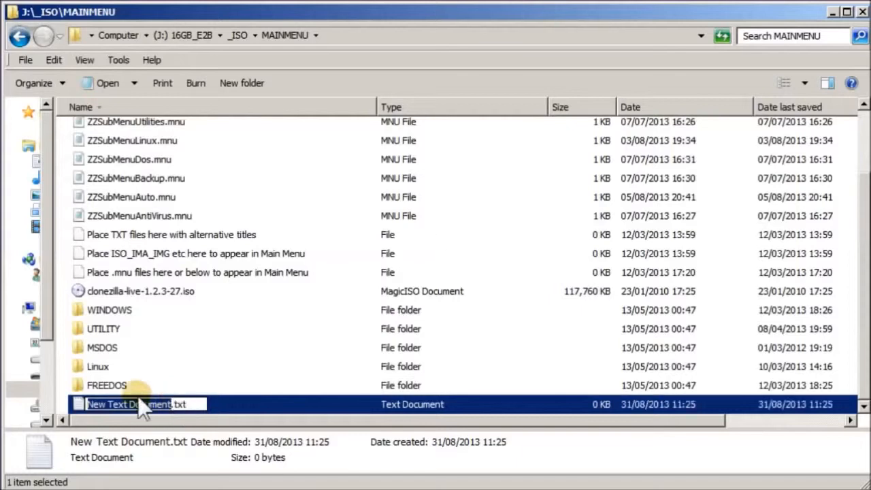
# - Name the new text document in MAINMENU clonezilla-live-1.2.3-27.txt and sort the folder by name
pyautogui.write('clonezilla-live-1.2.3-27')
pyautogui.press('Return')
pyautogui.click(195, 108)
# - Enter "title clonezilla live \n Take a backup or restore an image" in clonezilla-live-1.2.3-27.txt, then save and close it
pyautogui.doubleClick(183, 244)
pyautogui.moveTo(190, 209); pyautogui.dragTo(329, 95)
pyautogui.write('t')
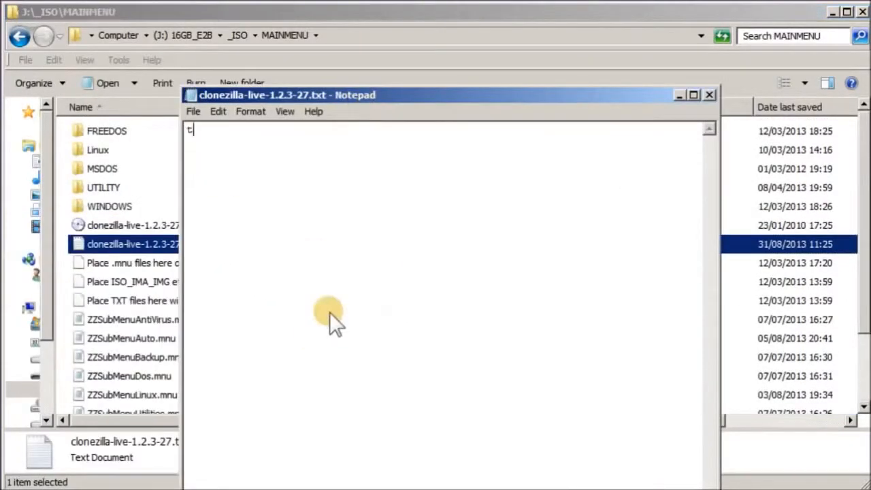
pyautogui.write('itle clonezilla live  ')
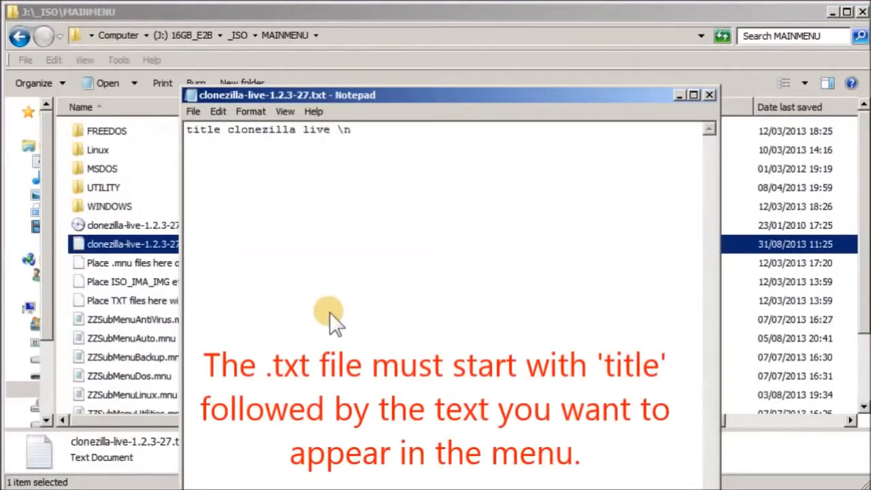
pyautogui.write(' Take a backup or restore an image')
pyautogui.press('Return')
pyautogui.click(194, 112)
pyautogui.click(197, 157)
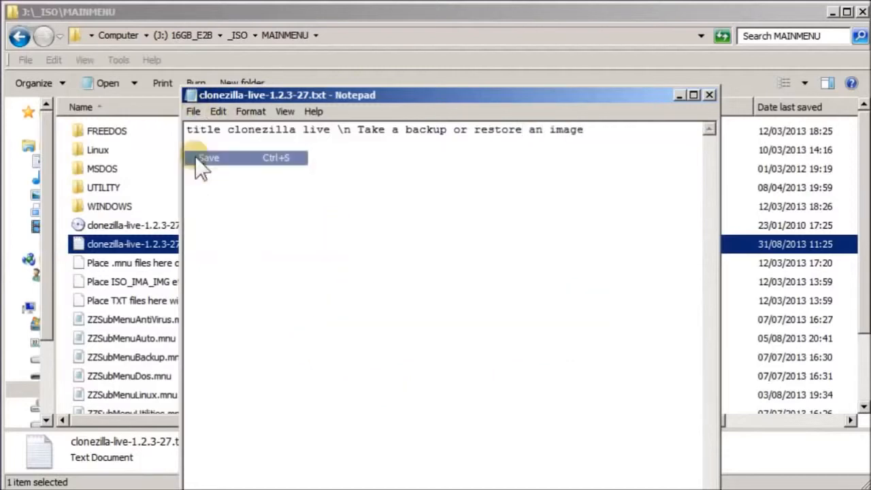
pyautogui.click(709, 95)
pyautogui.click(179, 225)
pyautogui.click(185, 246)
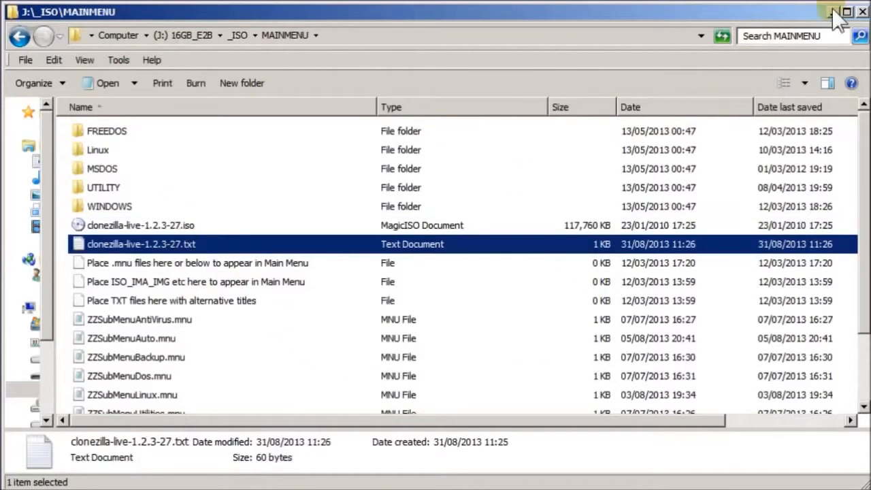
# - Close the folder, test-boot the USB drive in QEMU with the default settings, and check the main menu entries
pyautogui.click(858, 11)
pyautogui.click(661, 162)
pyautogui.click(376, 244)
pyautogui.click(376, 249)
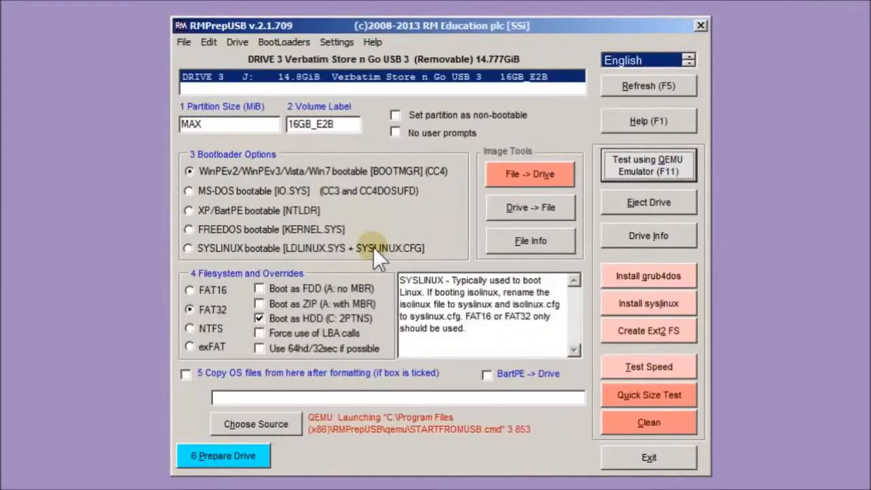
pyautogui.press('Down')
pyautogui.press('Up')
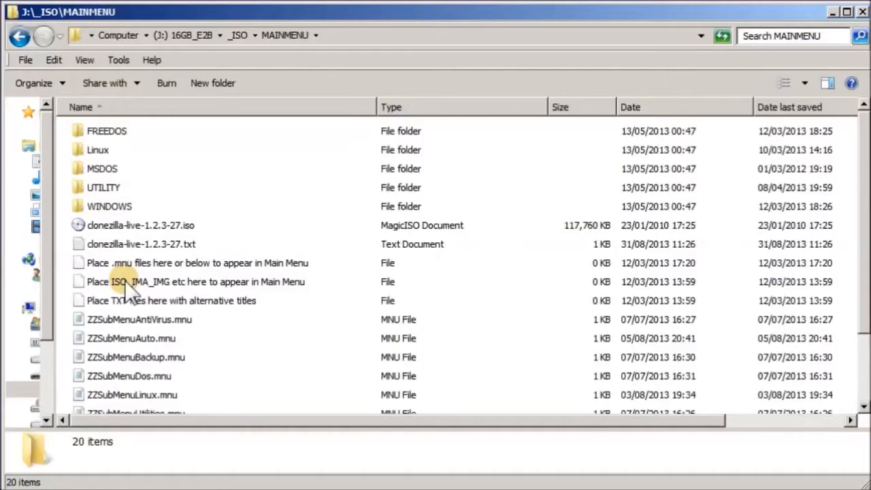
# - Move the Clonezilla .iso and .txt files from \_ISO\MAINMENU to the \_ISO\LINUX folder
pyautogui.keyDown('shift'); pyautogui.click(136, 226); pyautogui.keyUp('shift')
pyautogui.rightClick(156, 245)
pyautogui.click(243, 60)
pyautogui.click(238, 34)
pyautogui.doubleClick(136, 260)
pyautogui.rightClick(208, 229)
pyautogui.click(230, 348)
pyautogui.click(303, 41)
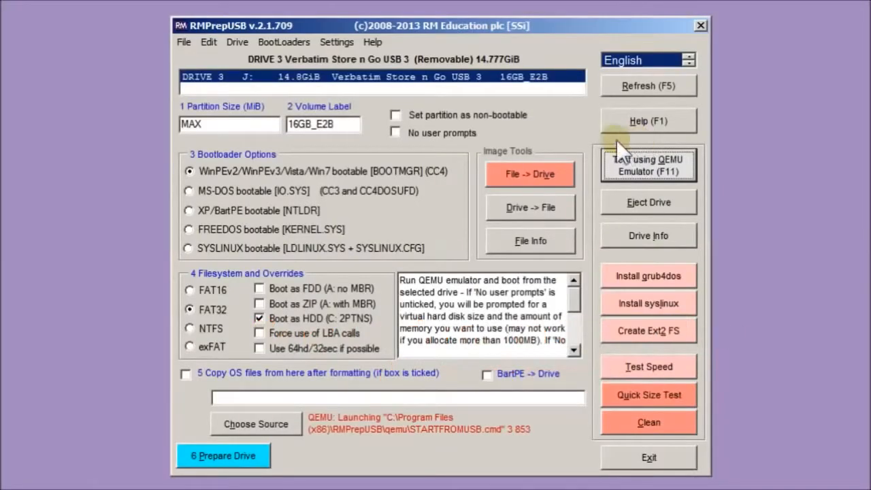
# - Test-boot the USB drive in QEMU again, open the LINUX Menu to check its entries, and return to the main menu
pyautogui.click(620, 155)
pyautogui.press('Return')
pyautogui.click(384, 249)
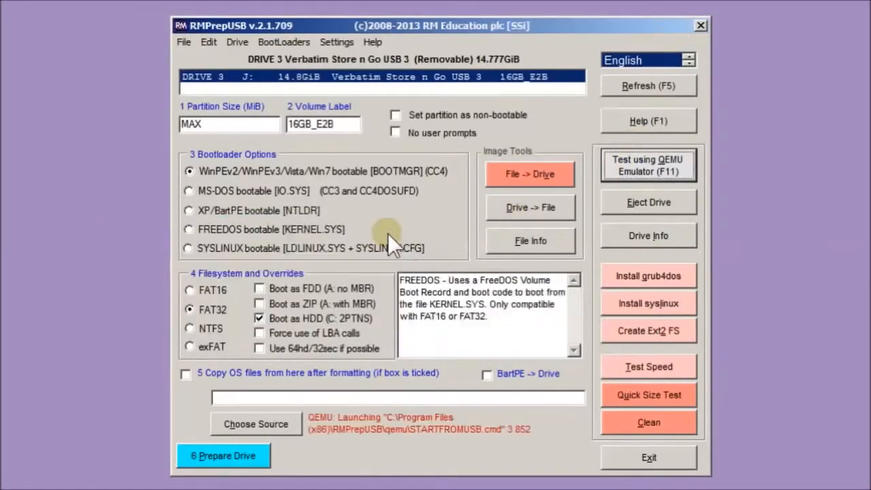
pyautogui.press('Down')
pyautogui.press('Down')
pyautogui.press('Return')
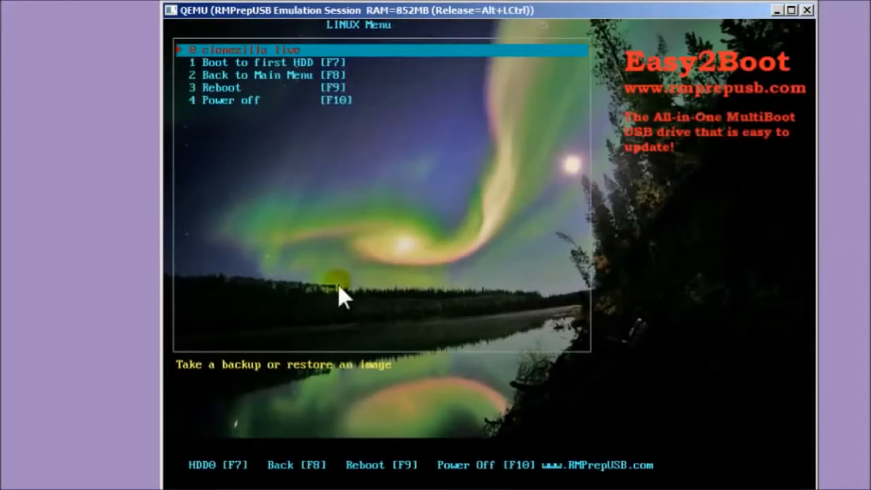
pyautogui.press('F8')
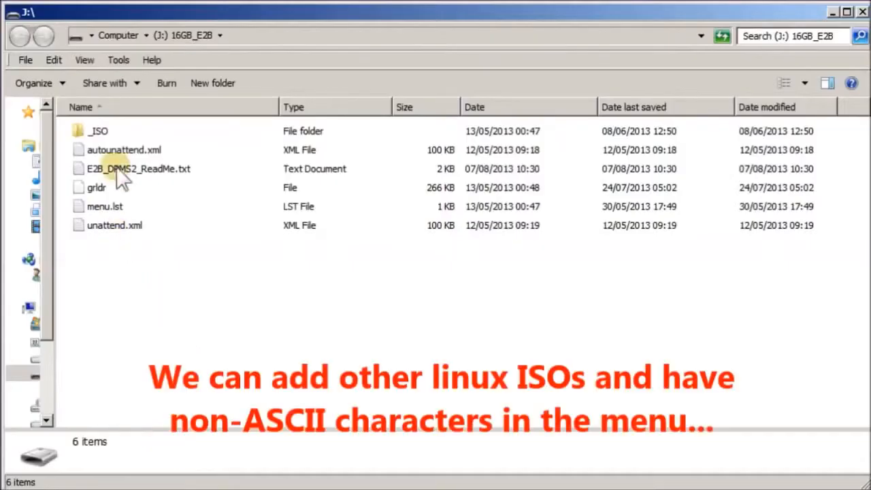
# - Paste ubuntu-13.04-desktop-i386.iso into \_ISO\MAINMENU and create an empty text file named ubuntu-13.04-desktop-i386.txt beside it
pyautogui.doubleClick(97, 130)
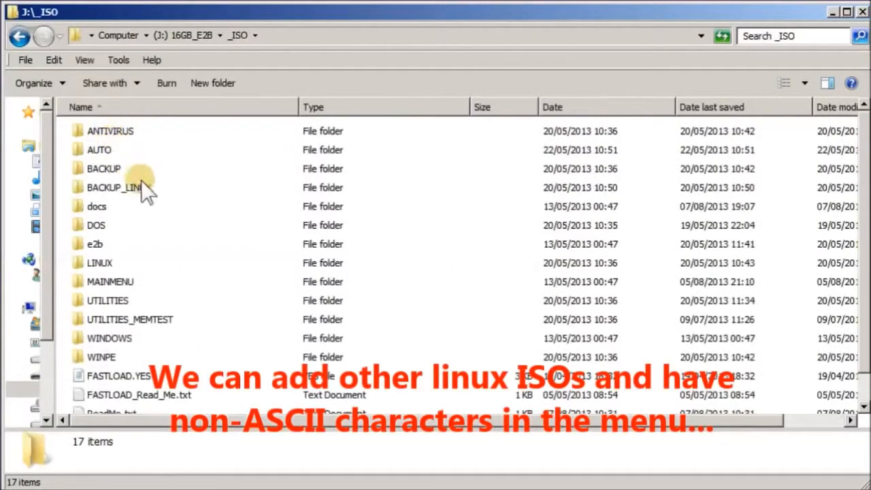
pyautogui.doubleClick(121, 279)
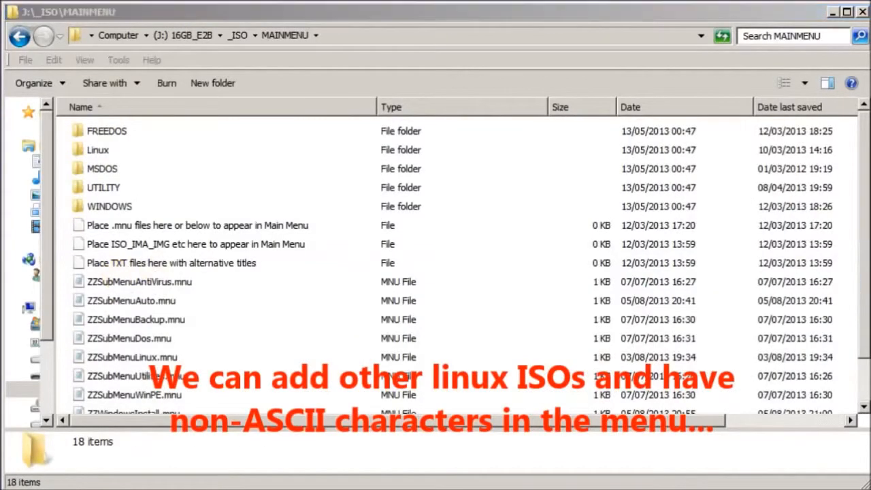
pyautogui.hotkey('ctrl', 'v')
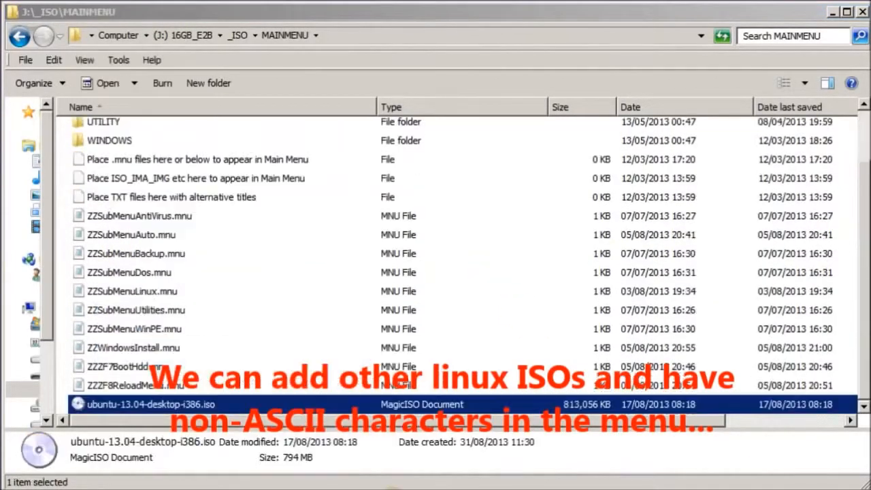
pyautogui.click(137, 385)
pyautogui.click(250, 404)
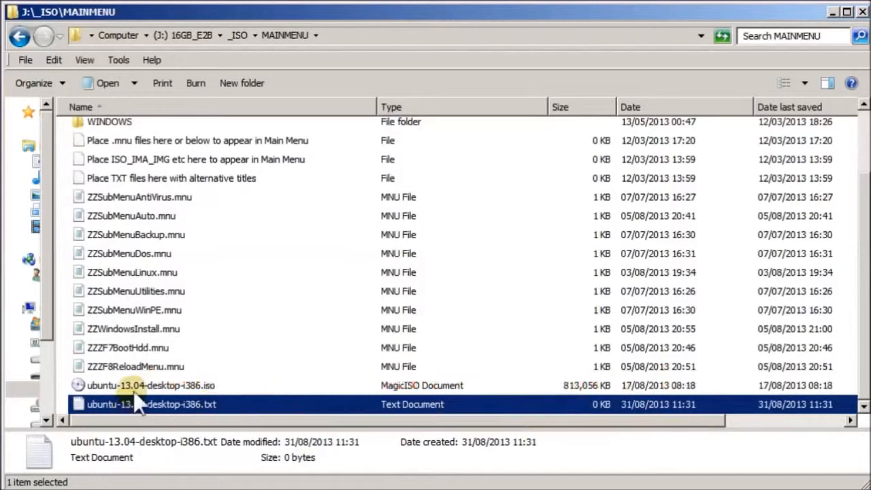
# - Write the menu title line "title 启动到Ubuntu" in ubuntu-13.04-desktop-i386.txt
pyautogui.doubleClick(146, 404)
pyautogui.write('title')
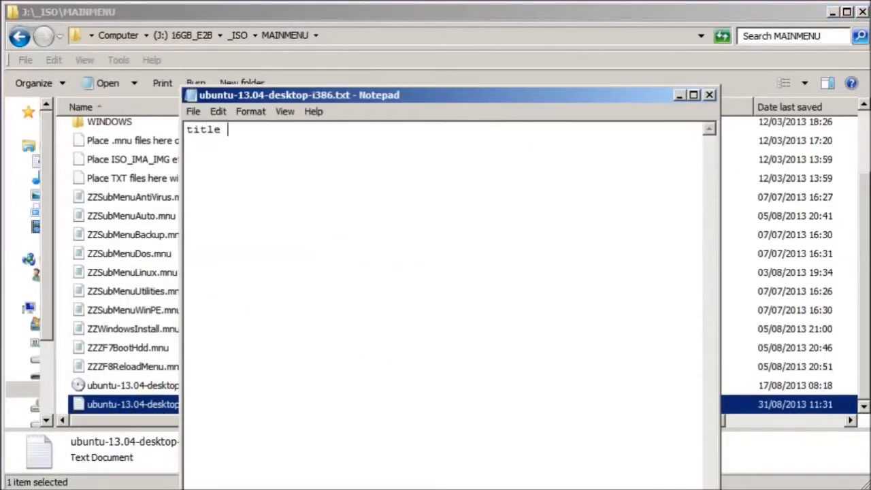
pyautogui.write('启动到Ubuntu')
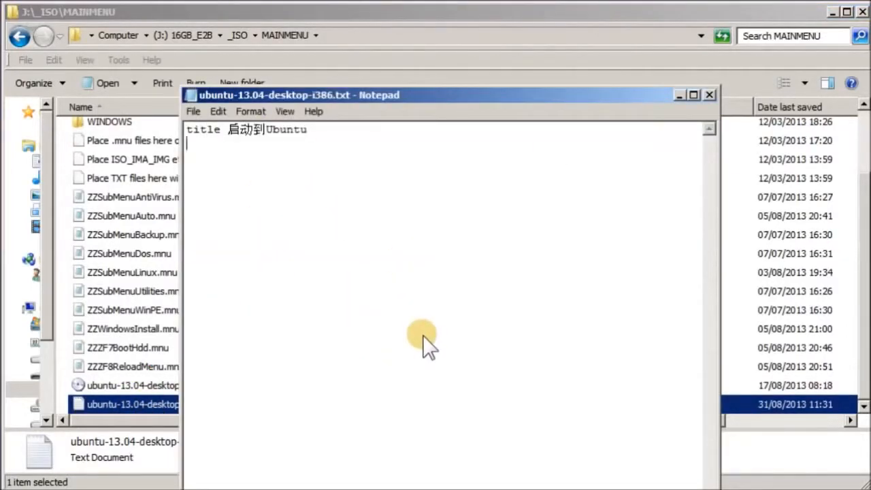
# - Save the title file over the existing one in an encoding that supports the Chinese characters, and close it
pyautogui.click(190, 108)
pyautogui.click(194, 168)
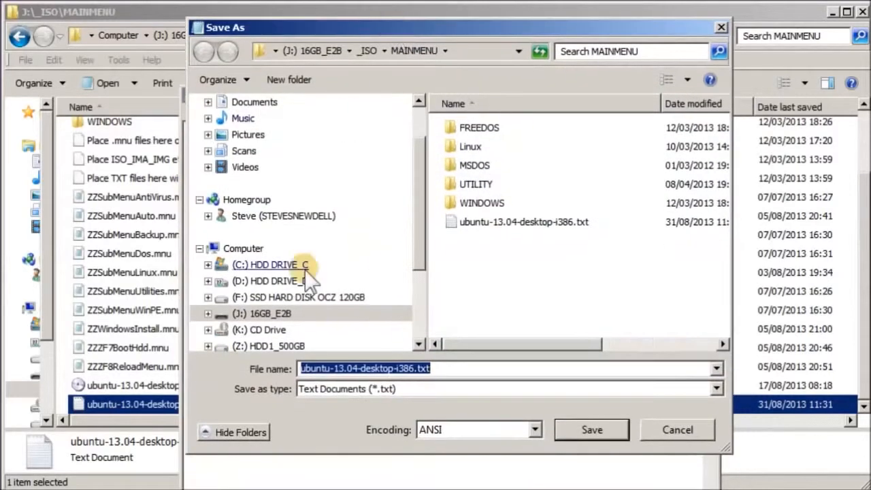
pyautogui.click(490, 429)
pyautogui.click(443, 480)
pyautogui.click(569, 428)
pyautogui.click(323, 393)
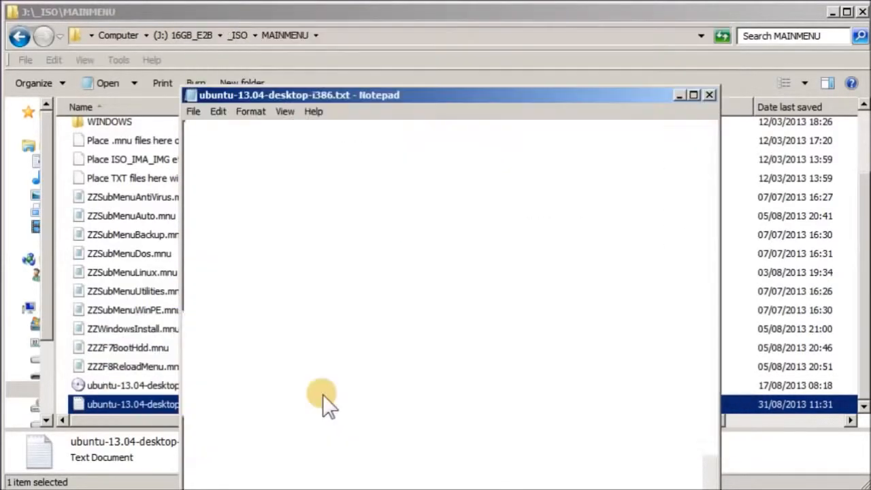
pyautogui.click(709, 95)
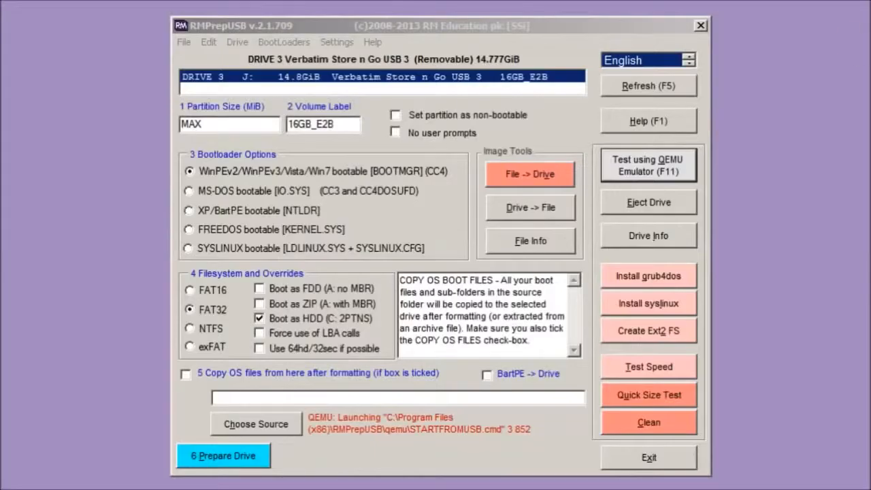
# - Test-boot the USB drive in QEMU with the default settings and check the Ubuntu entry in the main menu
pyautogui.click(373, 244)
pyautogui.click(368, 244)
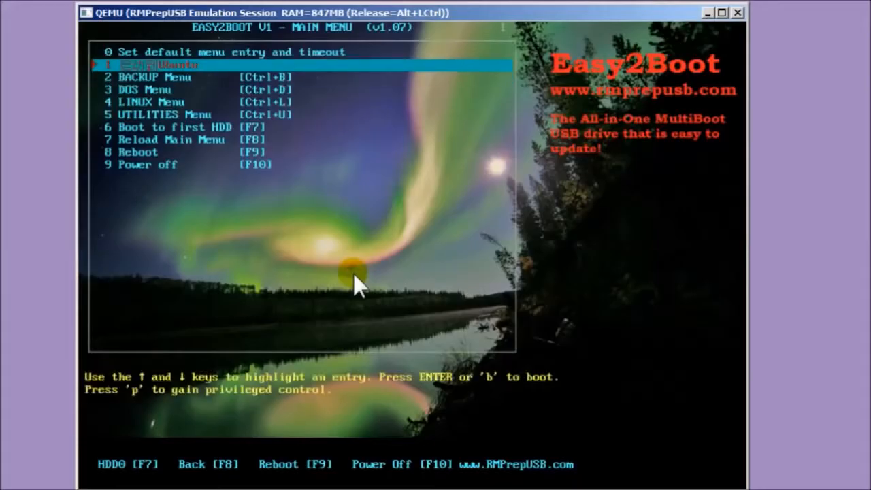
pyautogui.press('Down')
pyautogui.press('Up')
# - Boot the Ubuntu menu entry and choose to try Ubuntu without installing in the VirtualBox machine
pyautogui.press('Return')
pyautogui.press('Return')
pyautogui.press('Return')
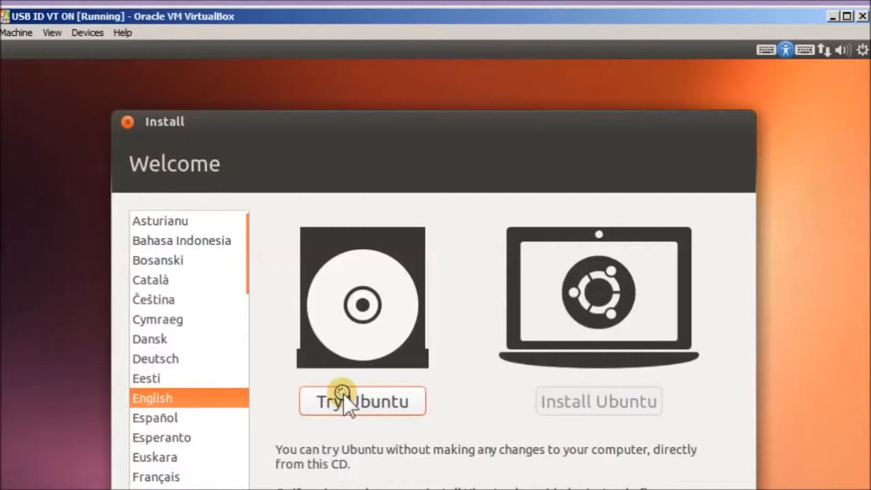
pyautogui.click(343, 393)
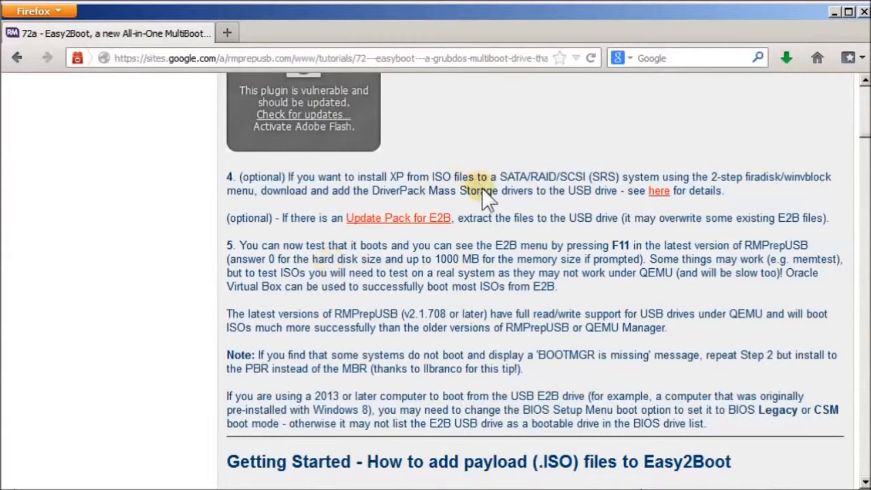
# - Open the DPMS2 details linked in step 4 of the Easy2Boot tutorial and read why mass storage drivers are needed
pyautogui.moveTo(324, 179); pyautogui.dragTo(734, 191)
pyautogui.click(715, 200)
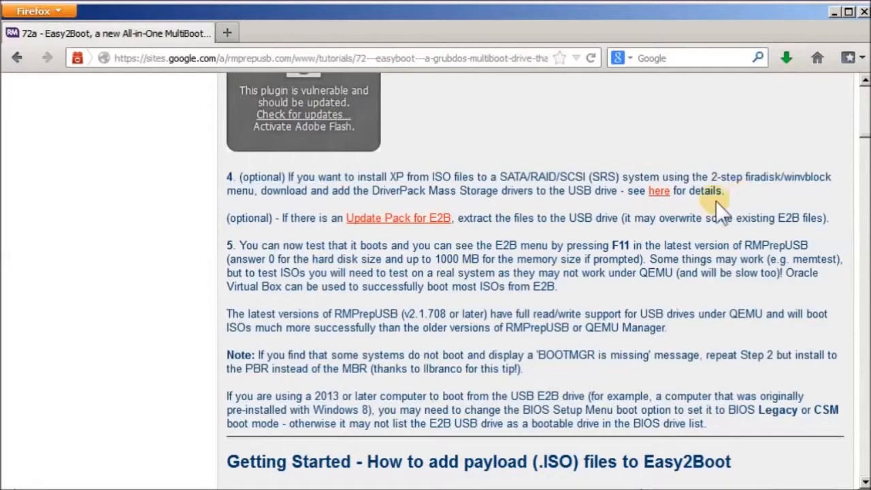
pyautogui.click(658, 192)
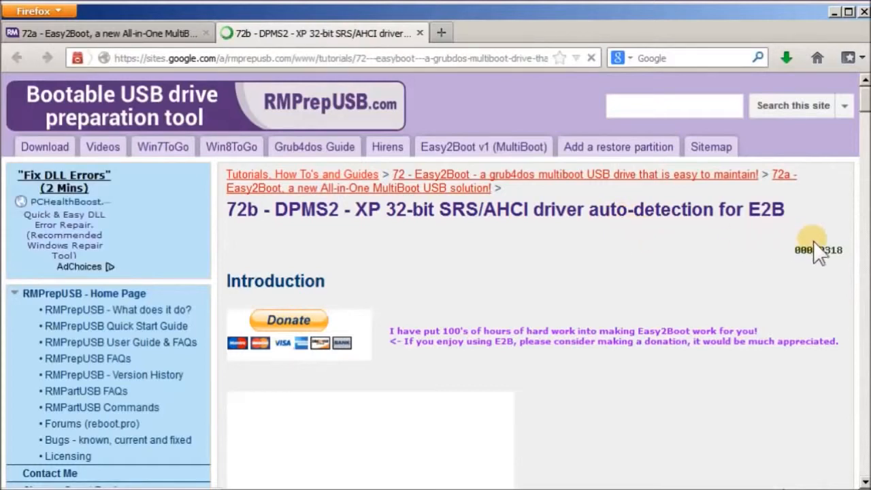
pyautogui.click(864, 279)
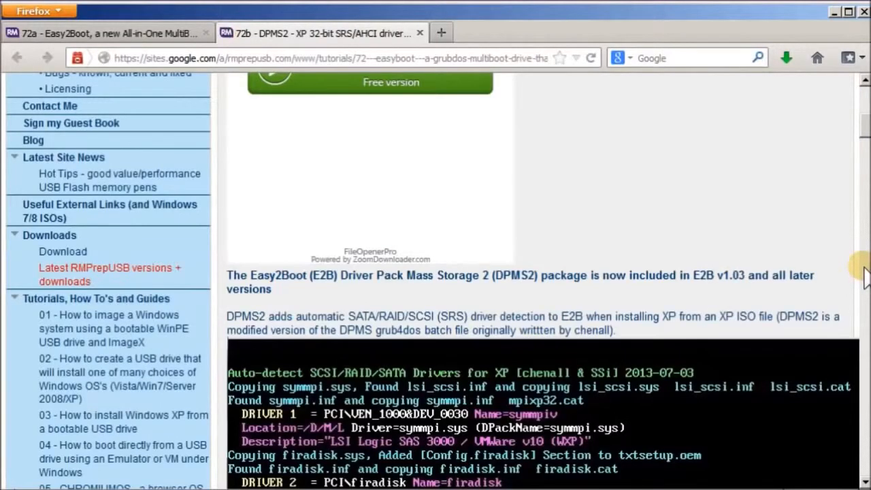
pyautogui.click(864, 276)
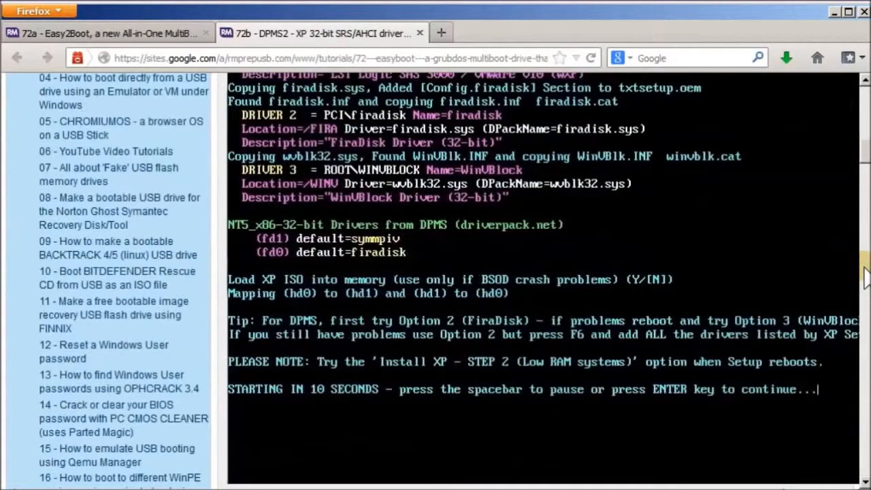
pyautogui.click(864, 276)
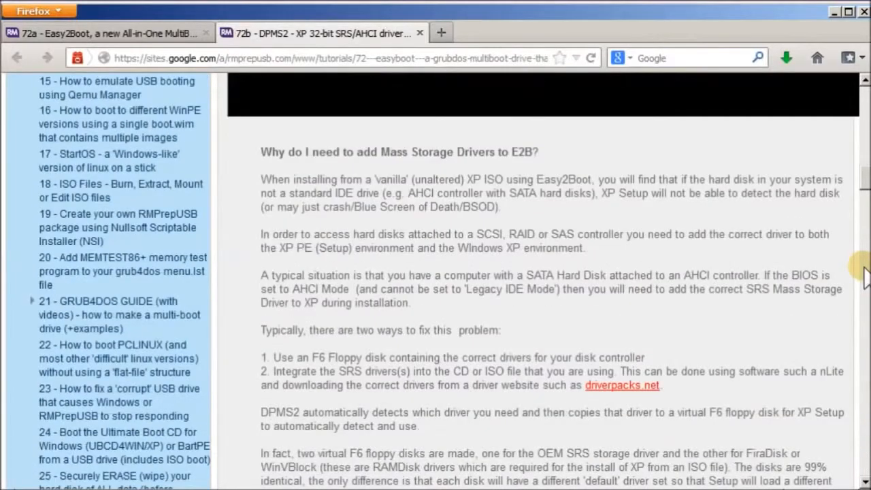
# - Go to driverpacks.net from the tutorial and open the Mass Storage 12.09 for 2000/XP/2003 DriverPack page
pyautogui.click(647, 388)
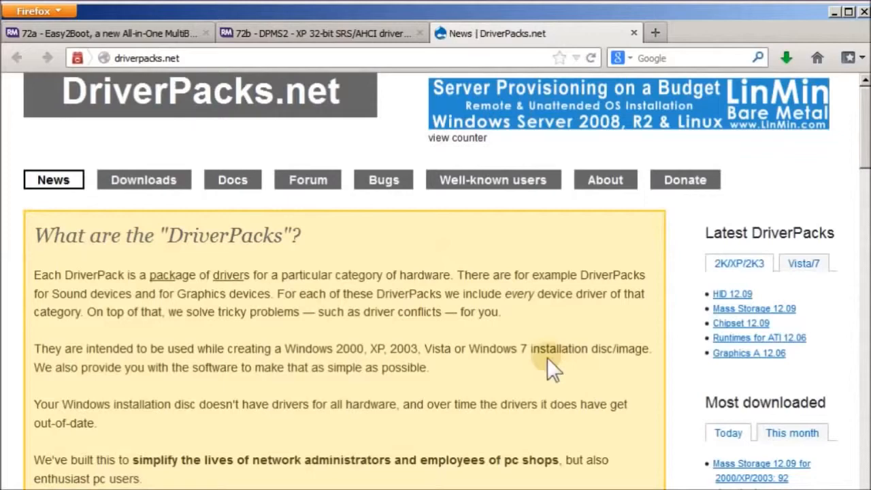
pyautogui.scroll(-5, 545, 359)
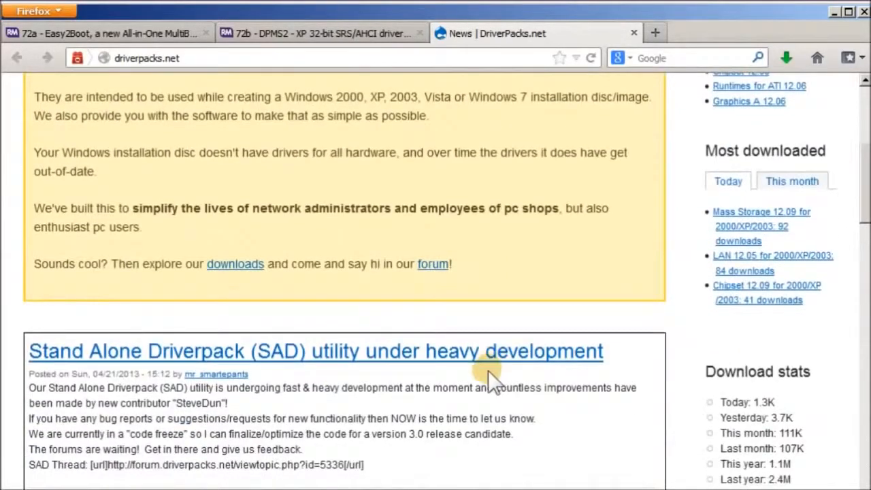
pyautogui.scroll(-4, 488, 370)
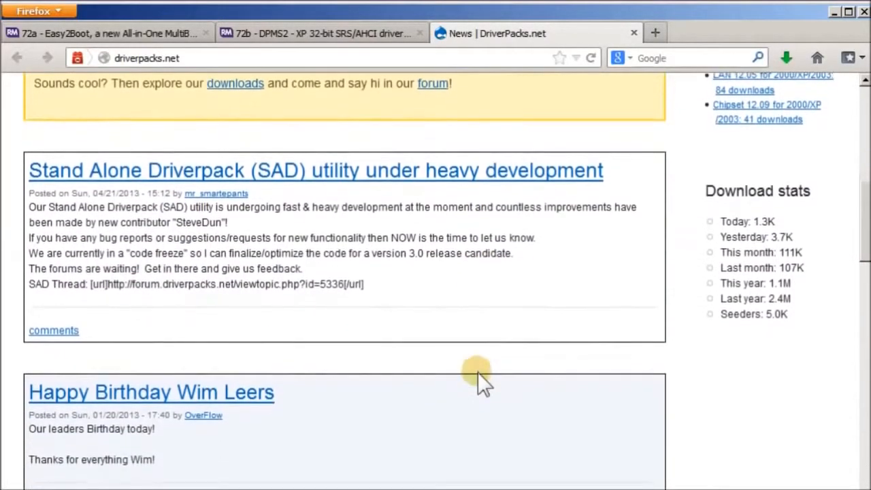
pyautogui.scroll(6, 477, 373)
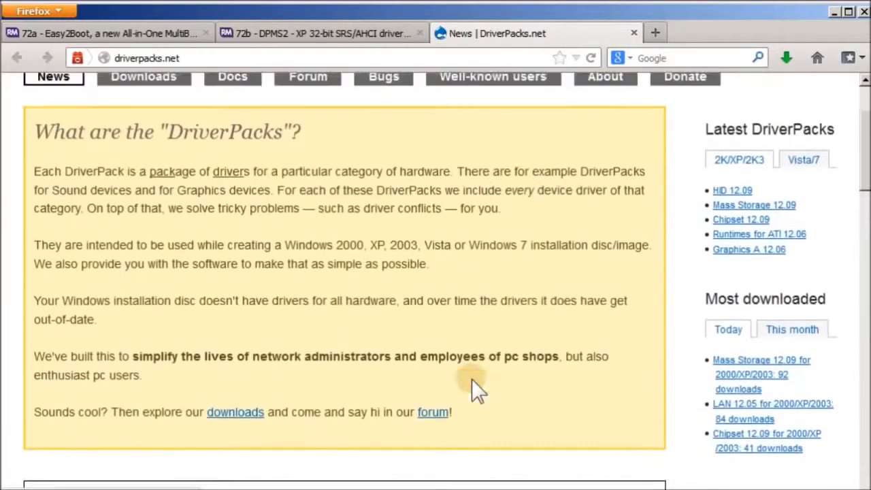
pyautogui.scroll(1, 476, 389)
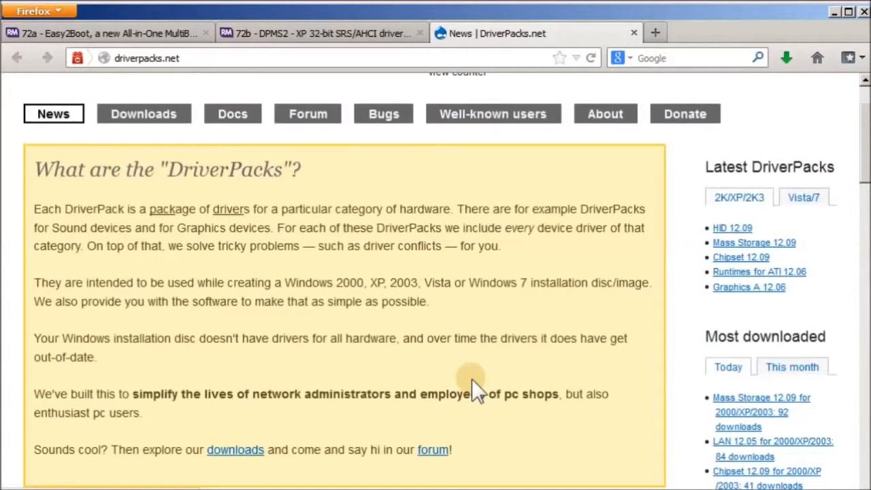
pyautogui.click(730, 398)
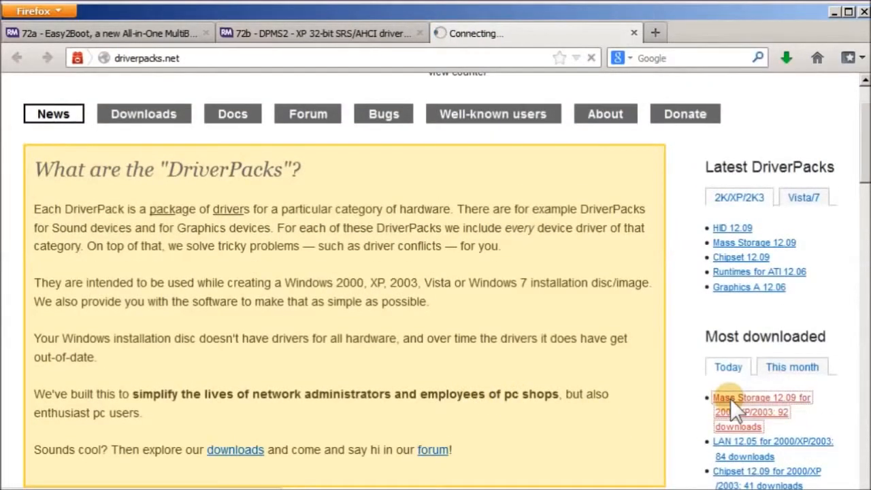
# - Download DP_MassStorage_wnt5_x86-32_1209.torrent from the DriverPack page and open it with BitTorrent
pyautogui.scroll(-3, 530, 367)
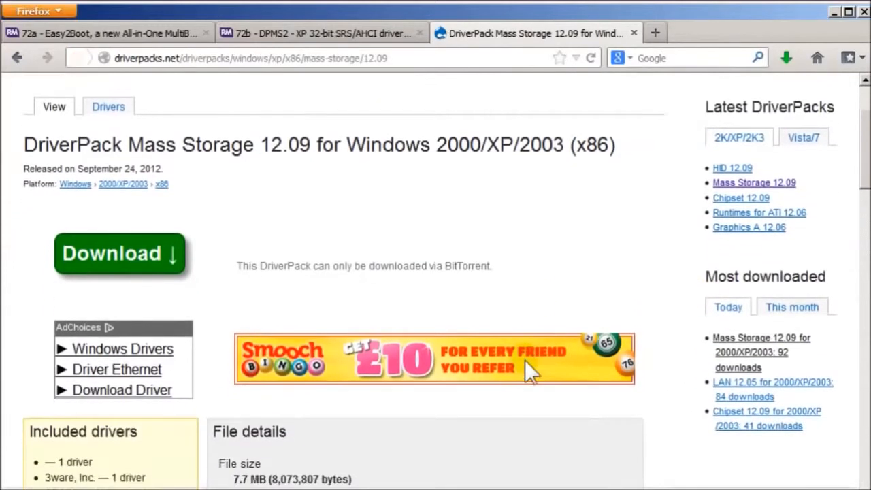
pyautogui.click(172, 255)
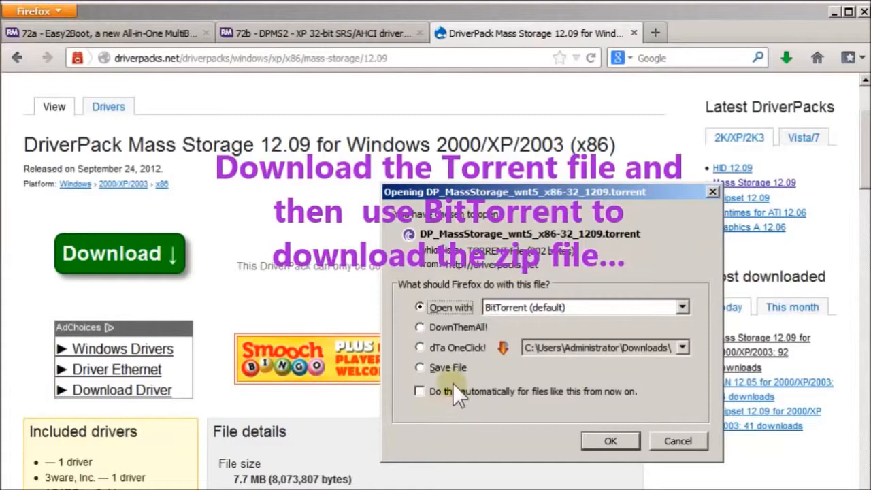
pyautogui.click(610, 441)
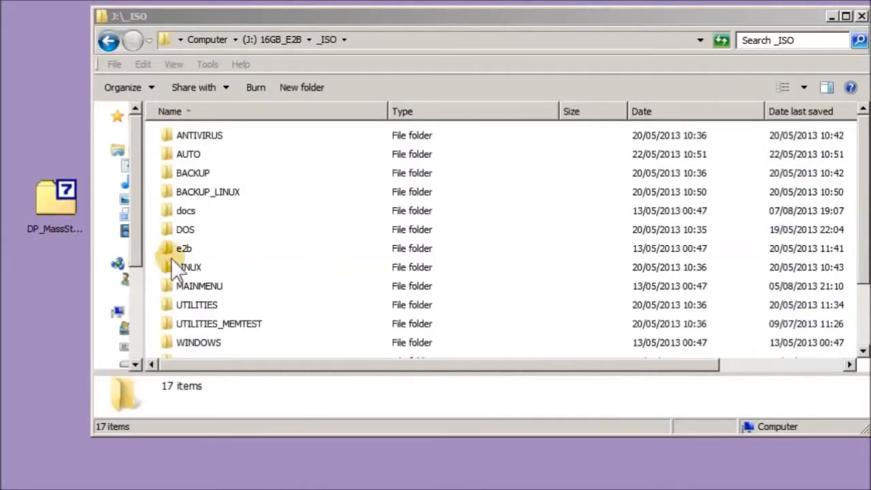
# - Extract DP_MassStorage_wnt5_x86-32_1209.7z from the desktop to j:\_ISO\e2b\grub\dpms and close the archive window
pyautogui.click(71, 211)
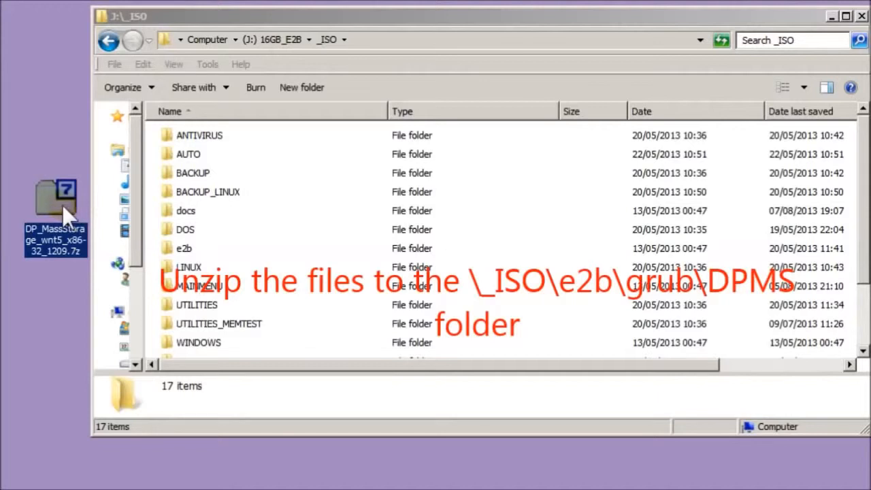
pyautogui.doubleClick(62, 205)
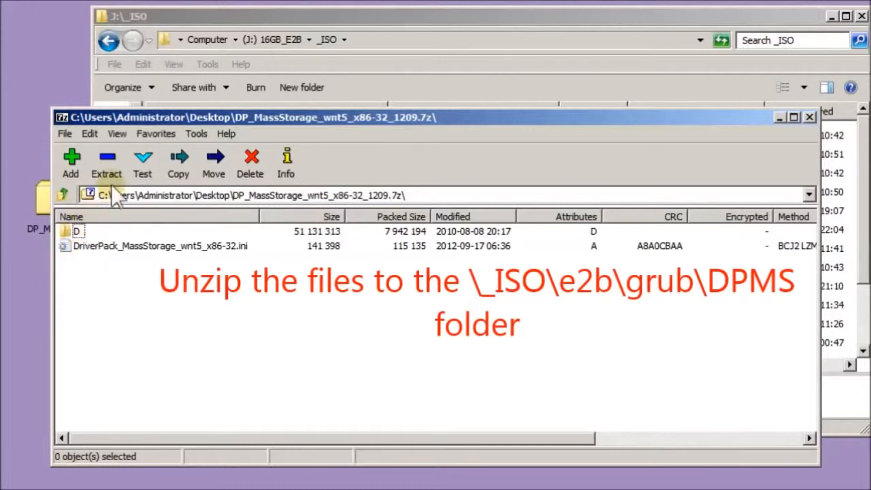
pyautogui.click(109, 166)
pyautogui.write('j:\\_ISO\\e2b\\grub\\dpms')
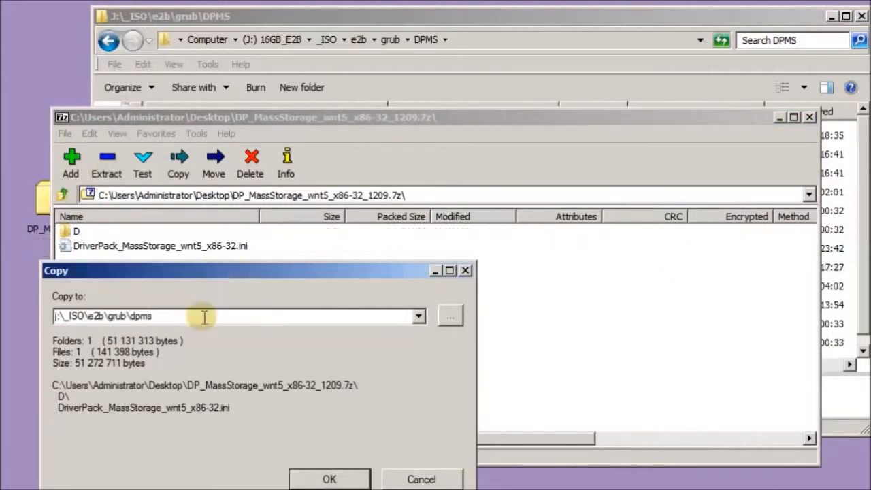
pyautogui.click(311, 478)
pyautogui.moveTo(316, 249); pyautogui.dragTo(458, 219)
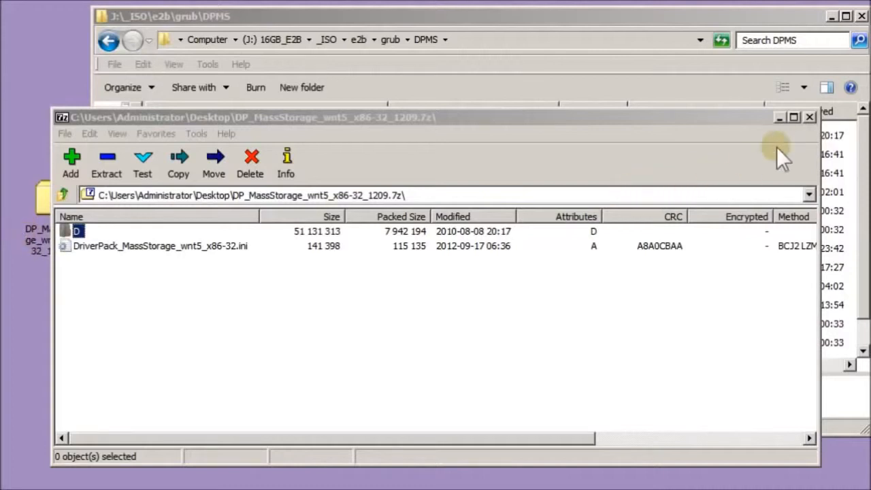
pyautogui.click(808, 118)
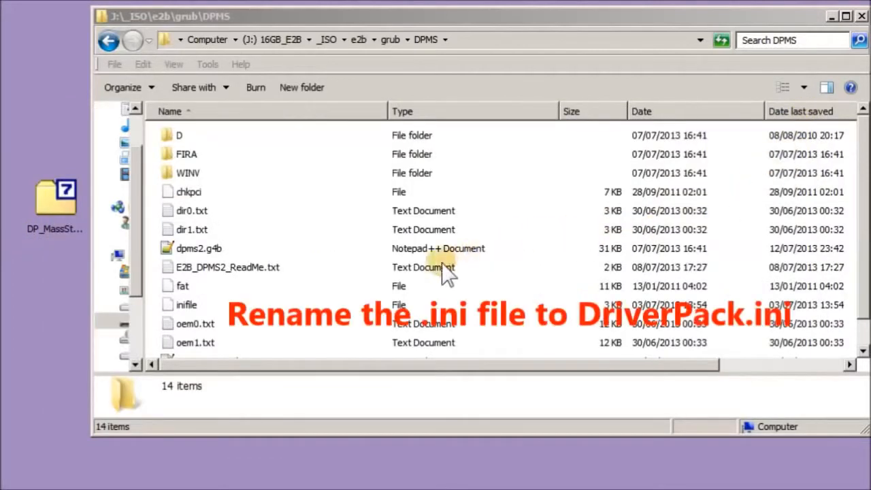
# - Rename DriverPack_MassStorage_wnt5_x86-32.ini in the DPMS folder to DriverPack.ini
pyautogui.click(338, 120)
pyautogui.click(300, 249)
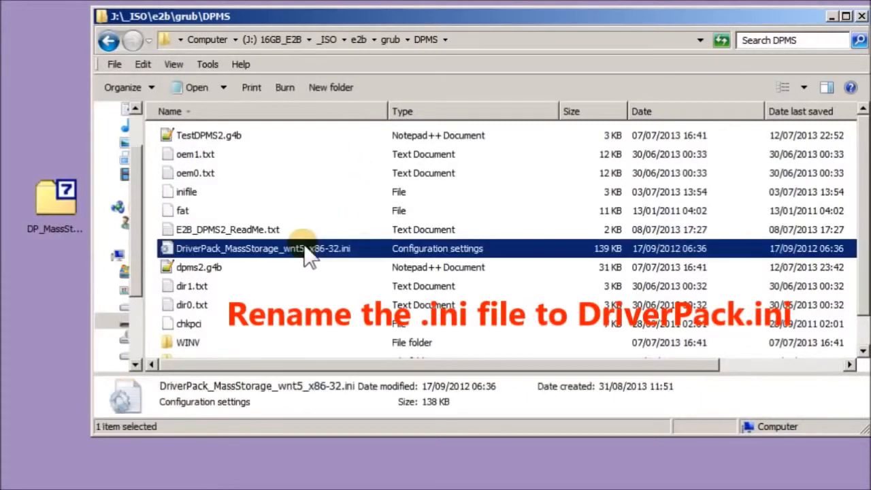
pyautogui.press('F2')
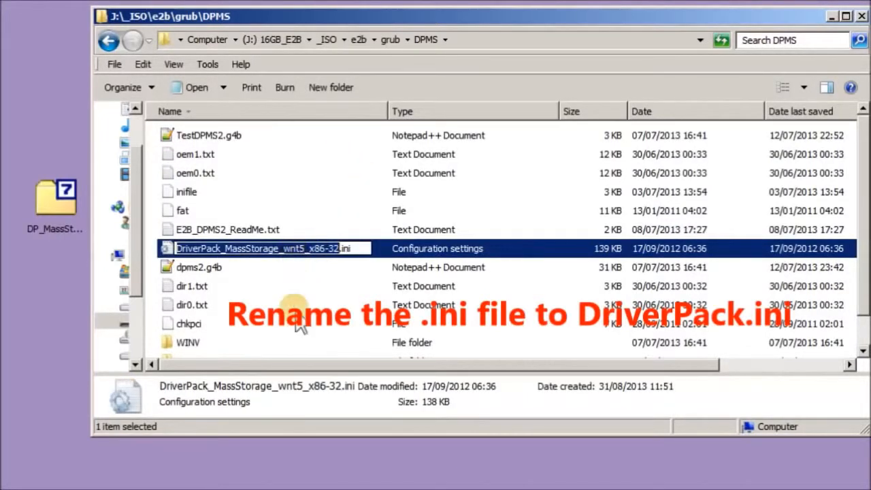
pyautogui.press('BackSpace')
pyautogui.write('DriverPack')
pyautogui.press('Return')
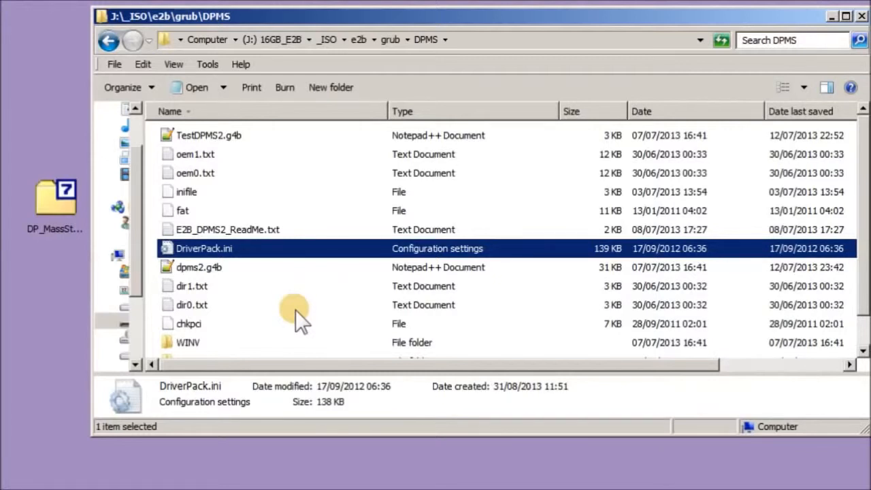
# - Check that the extracted drivers are under DPMS\D\M by looking inside its ADB folder
pyautogui.scroll(-1, 296, 310)
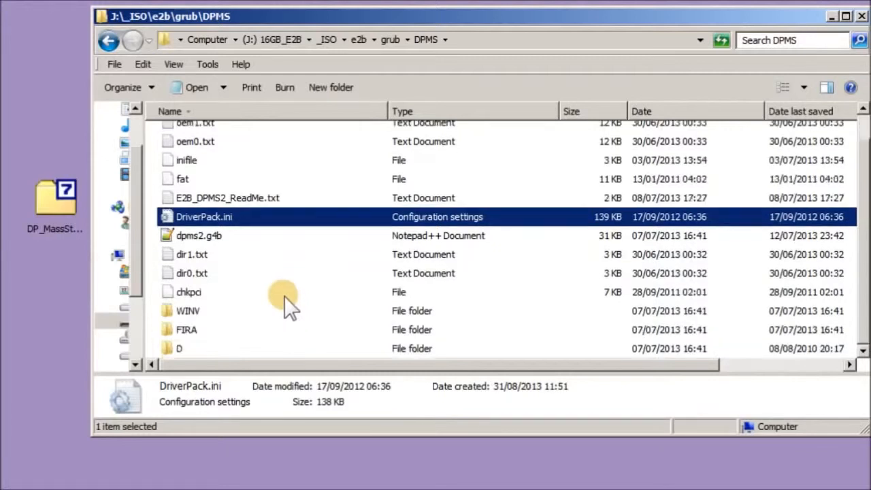
pyautogui.doubleClick(185, 350)
pyautogui.doubleClick(170, 136)
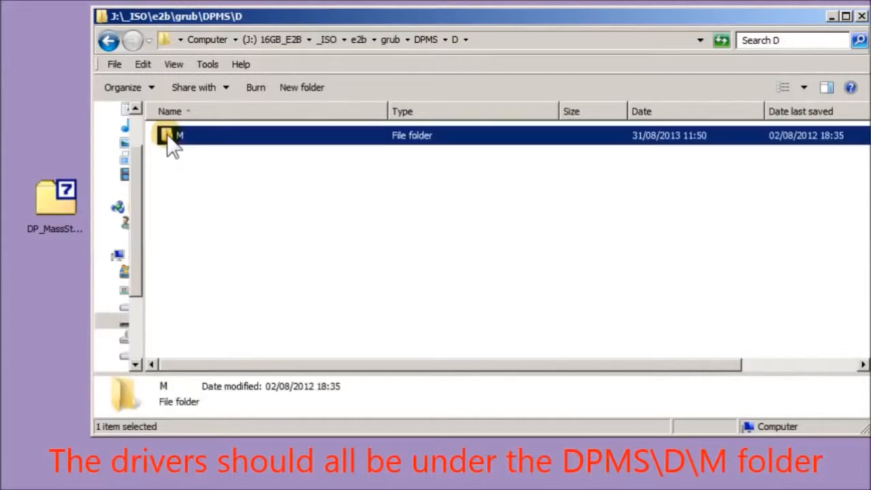
pyautogui.doubleClick(194, 193)
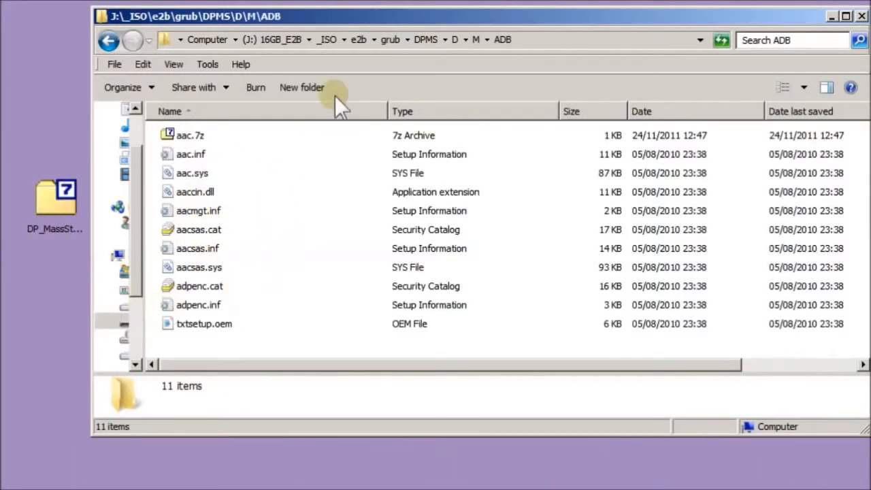
# - Return to the _ISO folder and open its WINDOWS\XP subfolder
pyautogui.click(320, 41)
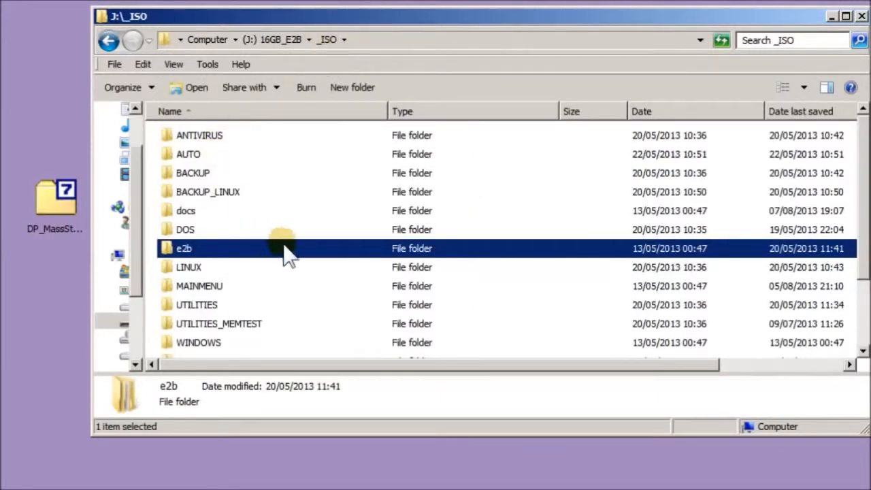
pyautogui.doubleClick(200, 343)
pyautogui.click(179, 231)
pyautogui.doubleClick(178, 230)
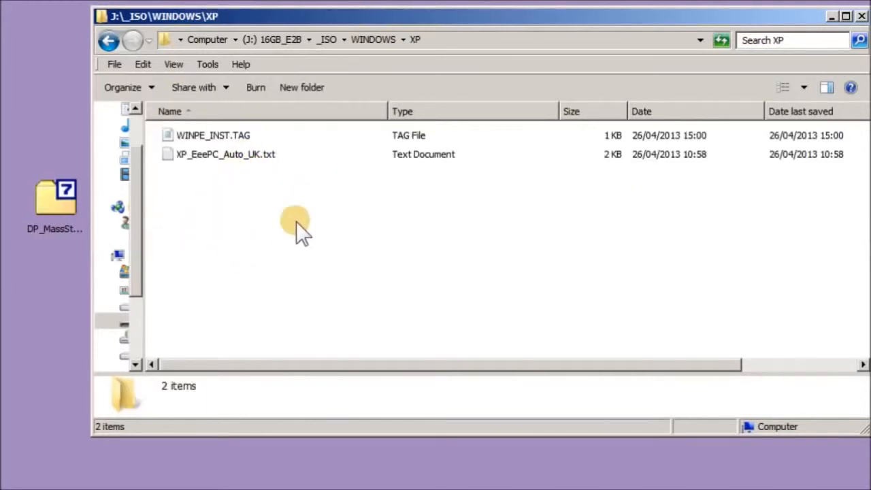
# - Paste the copied XPPROSP3.iso into J:\_ISO\WINDOWS\XP
pyautogui.rightClick(251, 228)
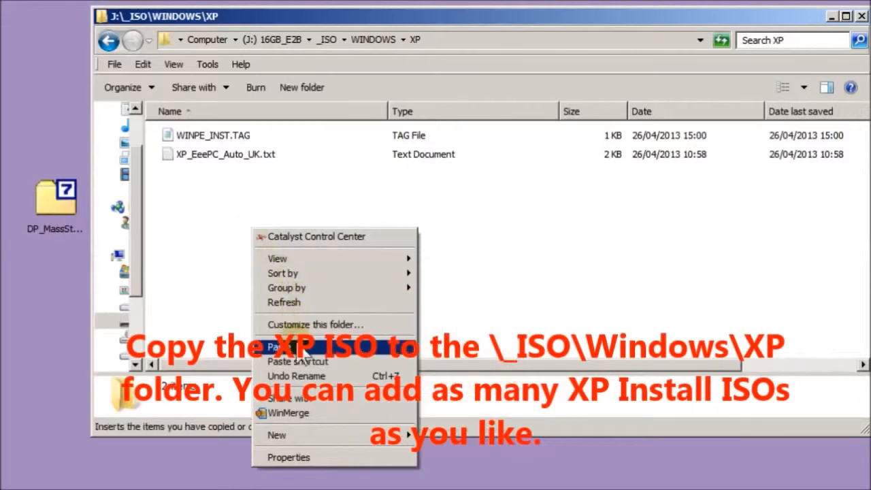
pyautogui.click(304, 348)
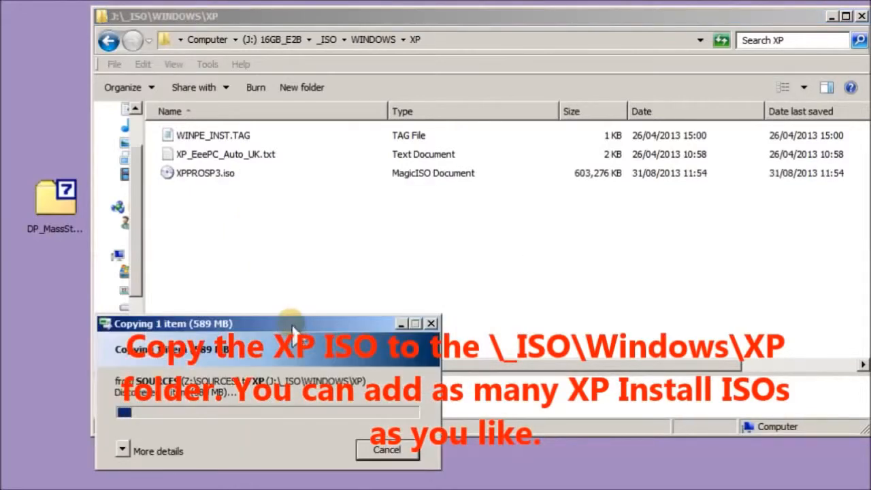
pyautogui.moveTo(291, 325); pyautogui.dragTo(460, 206)
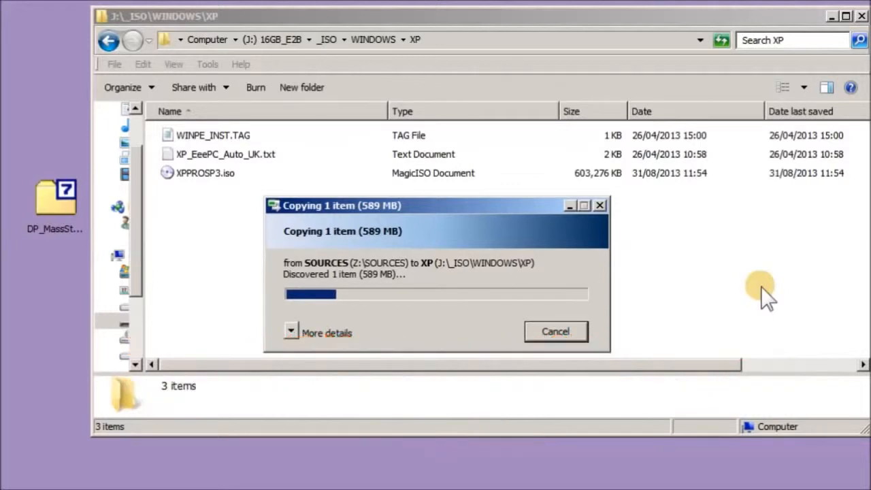
pyautogui.click(247, 181)
pyautogui.click(221, 204)
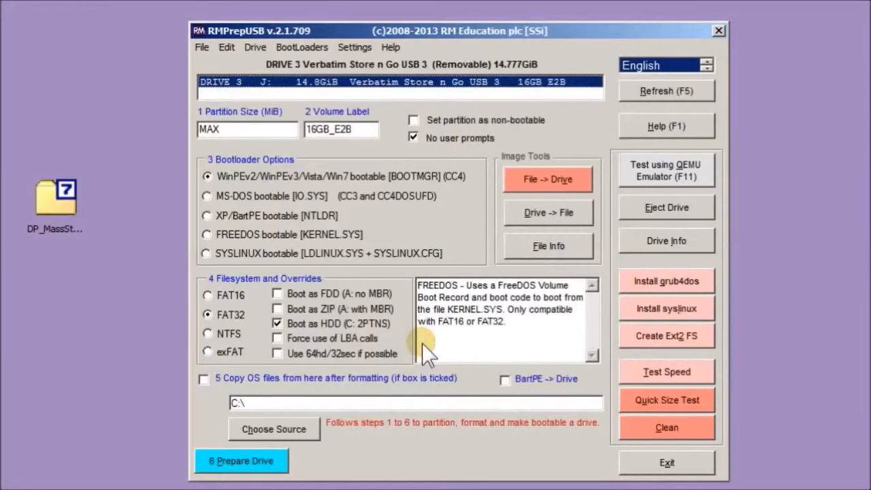
# - Switch to RMPrepUSB and make all files on the J: USB drive contiguous
pyautogui.click(256, 47)
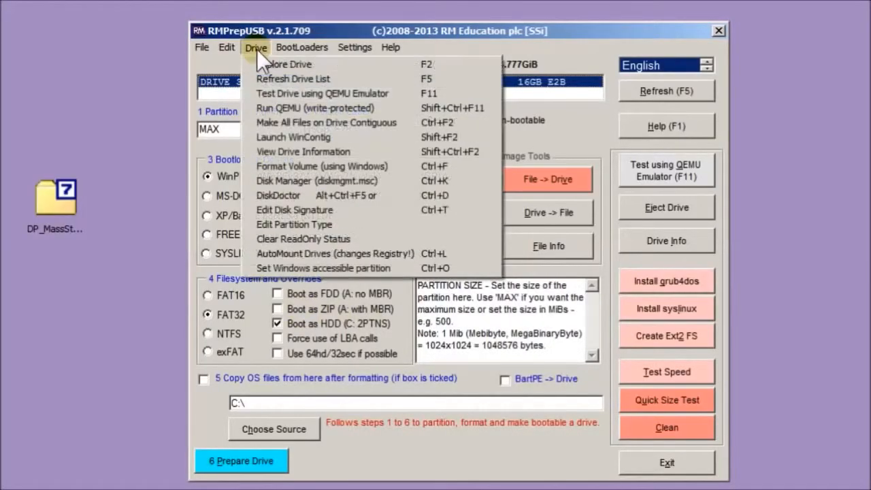
pyautogui.click(274, 123)
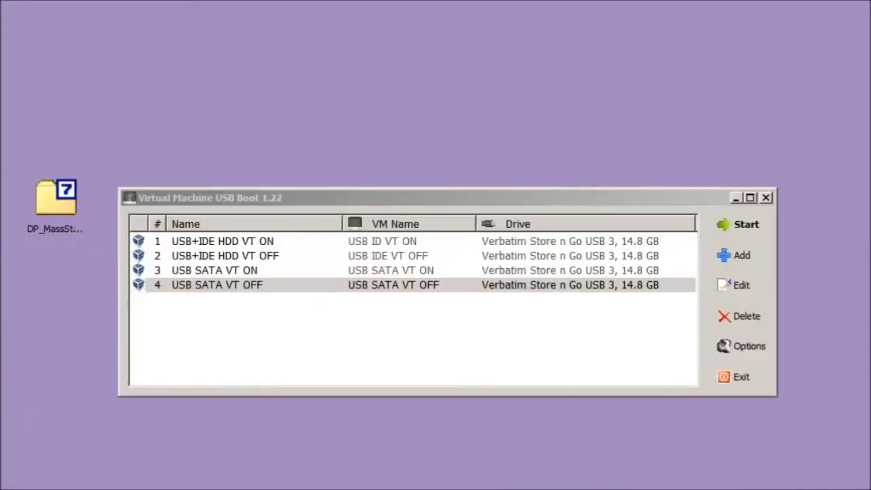
# - Boot the USB SATA VT OFF virtual machine from the USB drive and open Easy2Boot's WINDOWS INSTALL menu
pyautogui.click(265, 287)
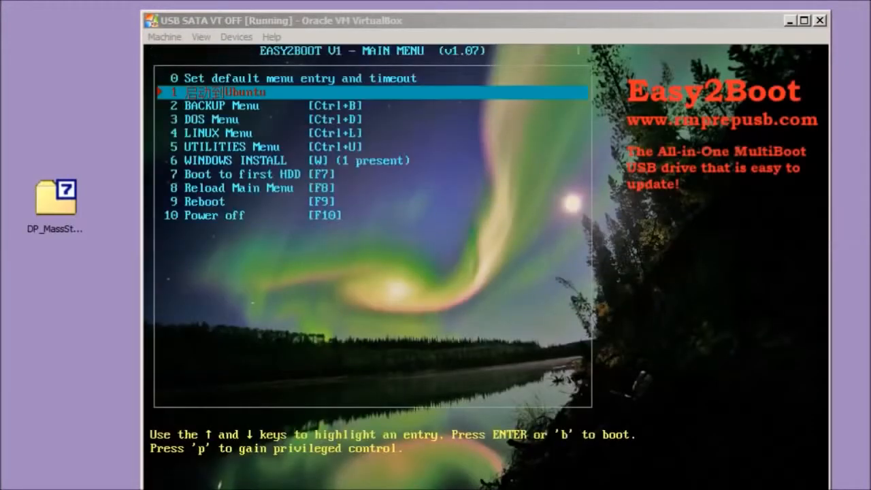
pyautogui.click(320, 453)
pyautogui.press('Down')
pyautogui.press('Down')
pyautogui.press('Down')
pyautogui.press('Down')
pyautogui.press('Down')
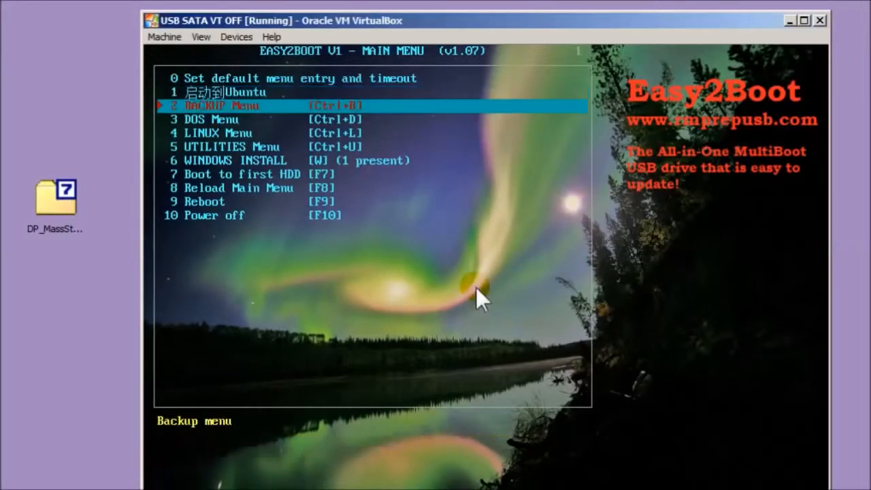
pyautogui.press('Return')
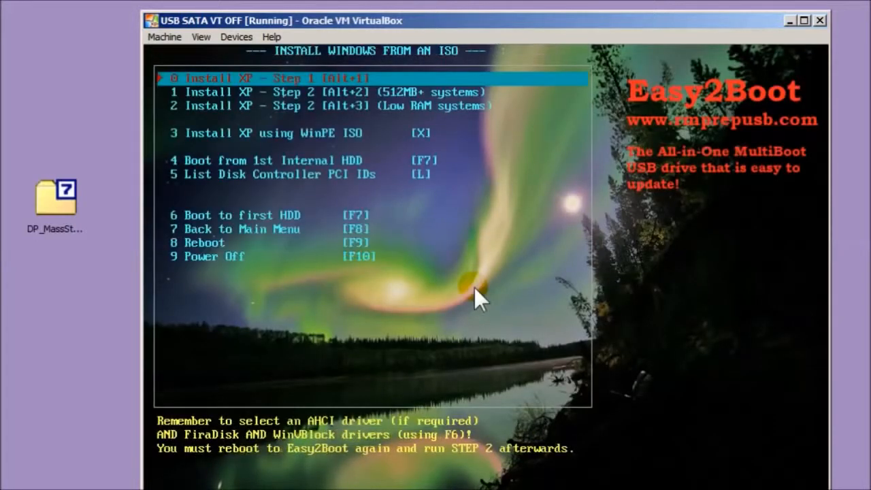
# - Run Install XP - Step 1 with xpprosp3.iso, auto-detecting mass storage drivers and using the default answer for loading the ISO into memory
pyautogui.press('Return')
pyautogui.write('1')
pyautogui.press('Return')
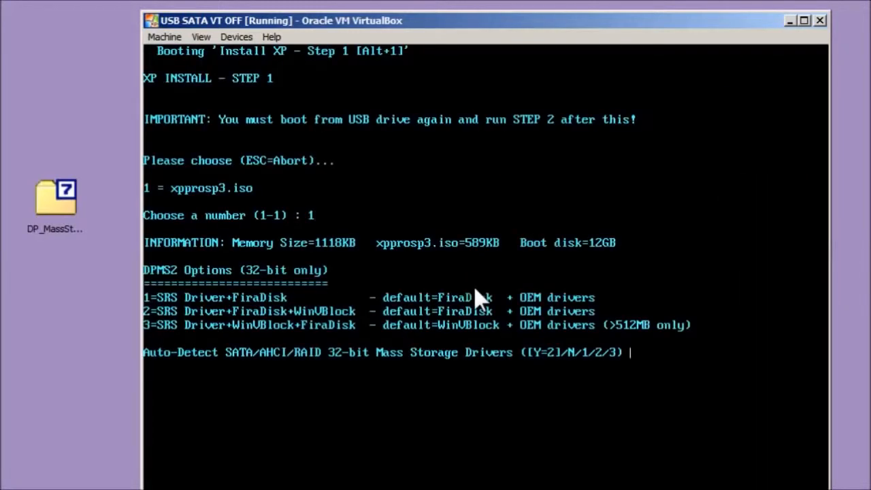
pyautogui.write('y')
pyautogui.press('Return')
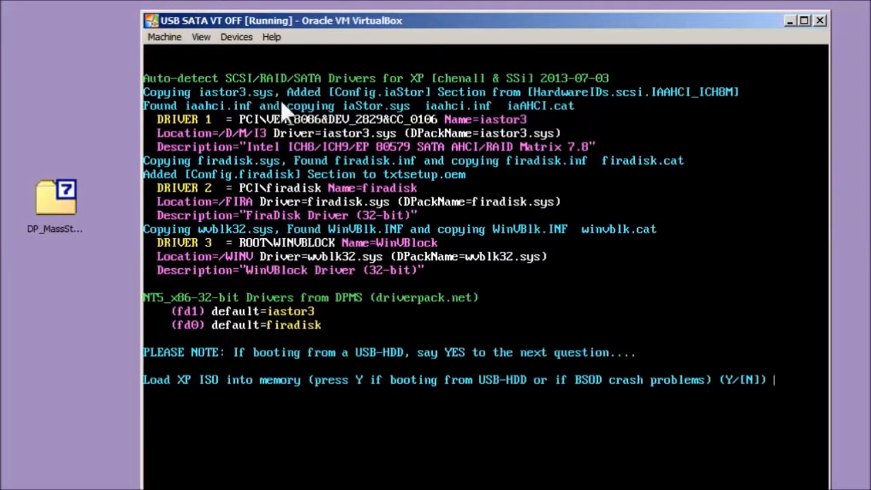
pyautogui.press('Return')
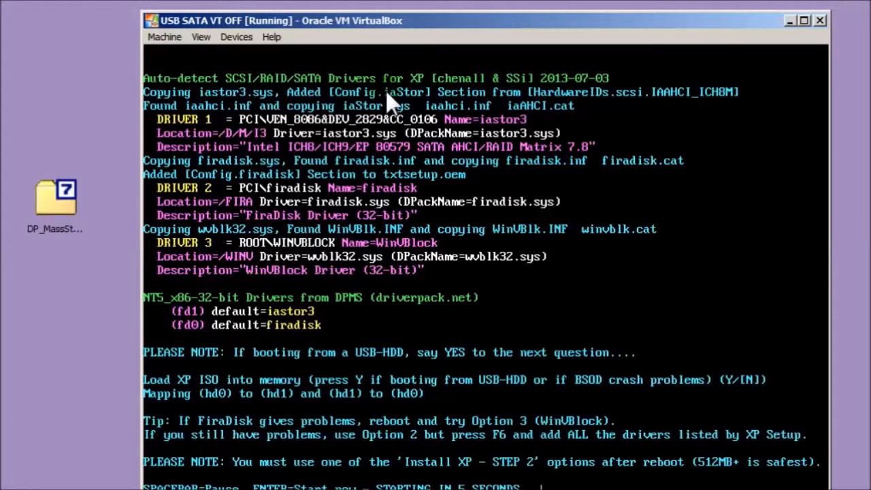
pyautogui.press('Return')
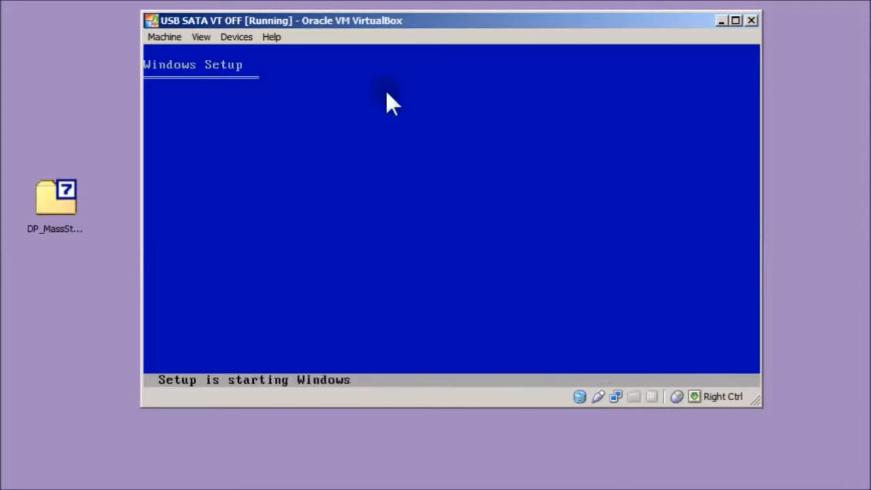
# - Accept the licence agreement in Windows XP Setup and format the selected partition to begin copying the installation files
pyautogui.press('Return')
pyautogui.press('F8')
pyautogui.press('Return')
pyautogui.press('Return')
pyautogui.press('f')
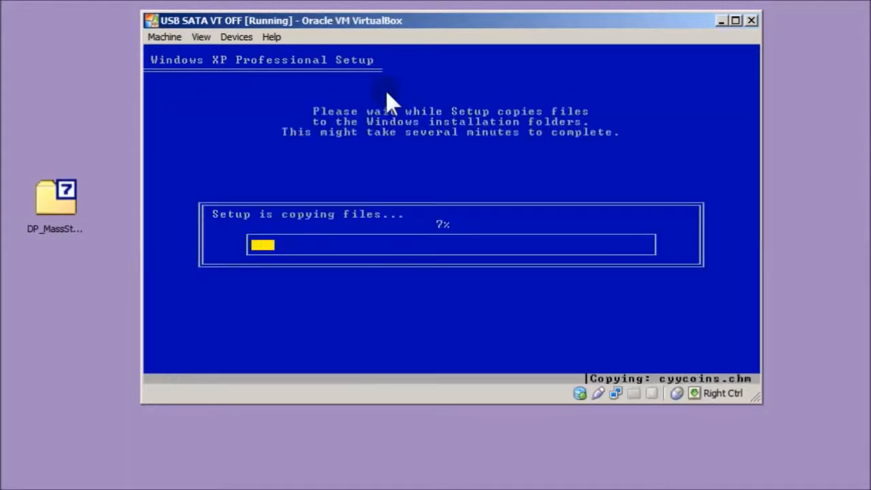
# - Boot from the USB drive again in the USB SATA VT ON virtual machine and open the WINDOWS INSTALL menu
pyautogui.click(325, 462)
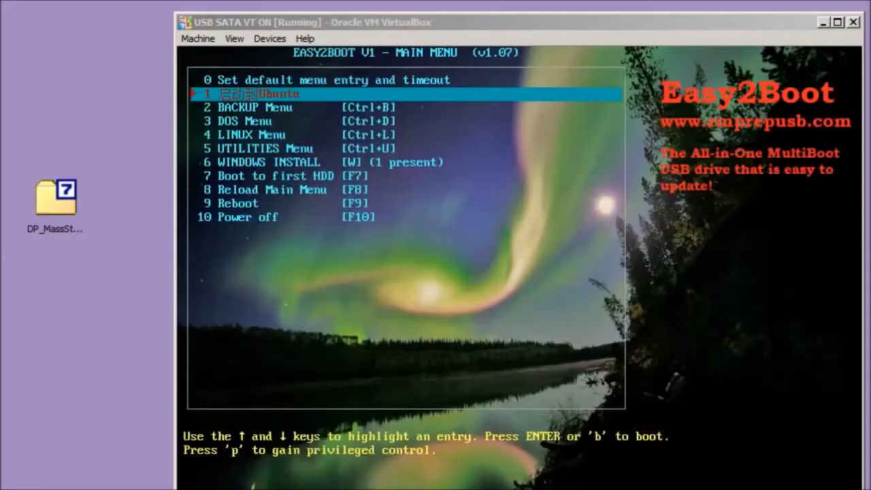
pyautogui.click(519, 303)
pyautogui.press('Down')
pyautogui.press('Down')
pyautogui.press('Down')
pyautogui.press('Down')
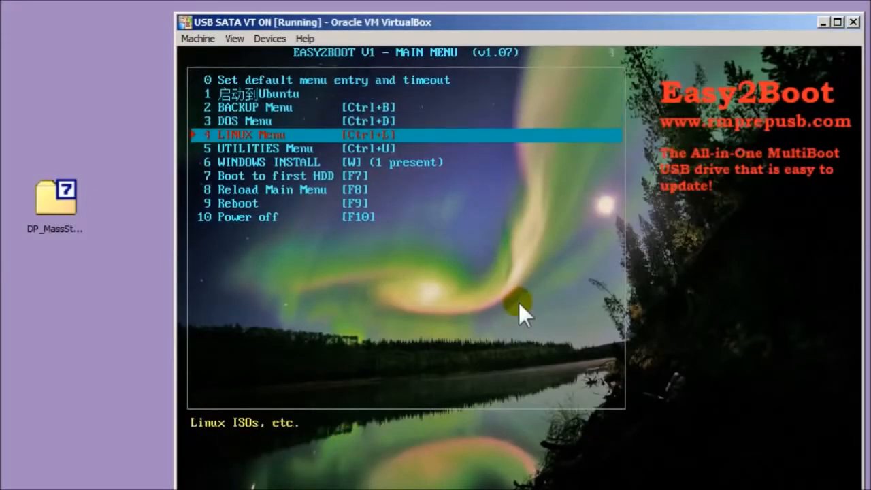
pyautogui.press('Down')
pyautogui.press('Return')
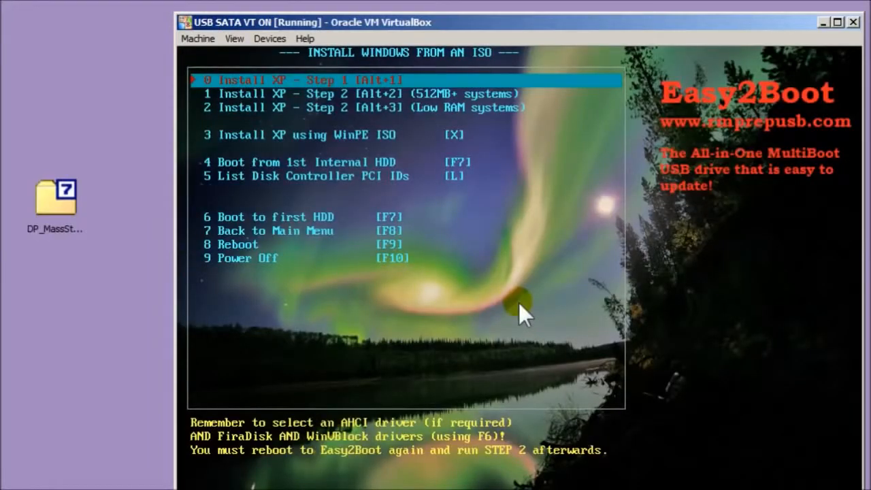
# - Run Install XP - Step 2 for 512MB+ systems with xpprosp3.iso
pyautogui.press('Down')
pyautogui.press('Return')
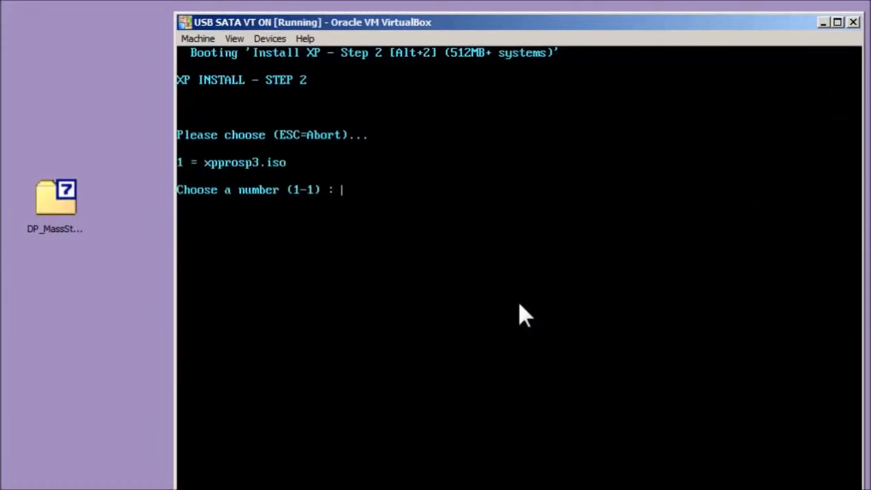
pyautogui.write('1')
pyautogui.press('Return')
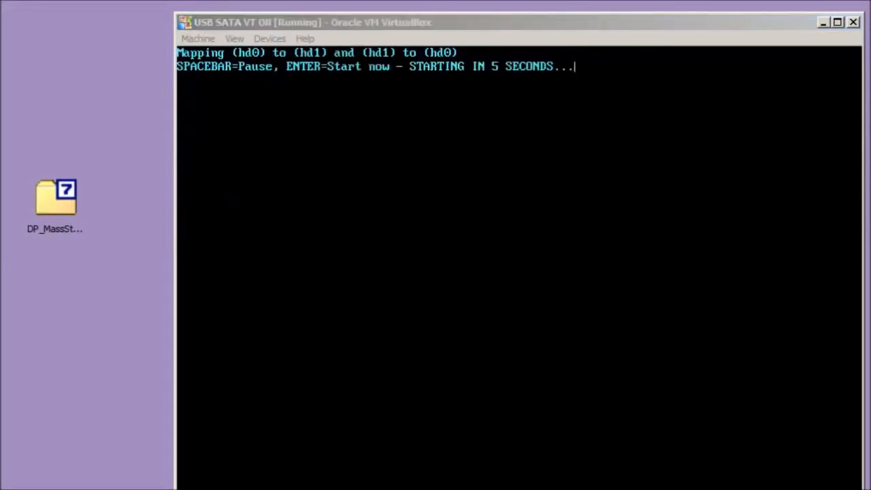
pyautogui.click(520, 311)
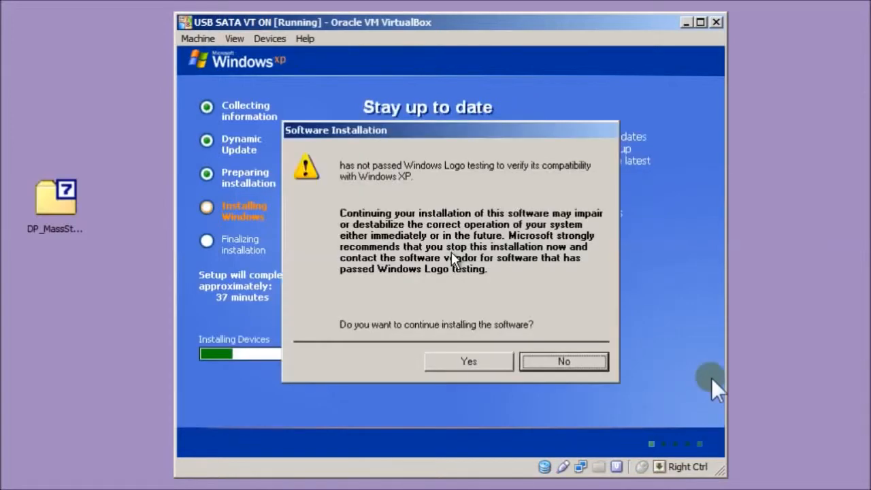
# - Allow the drivers that lack Windows Logo testing to install and continue with typical network settings
pyautogui.click(476, 364)
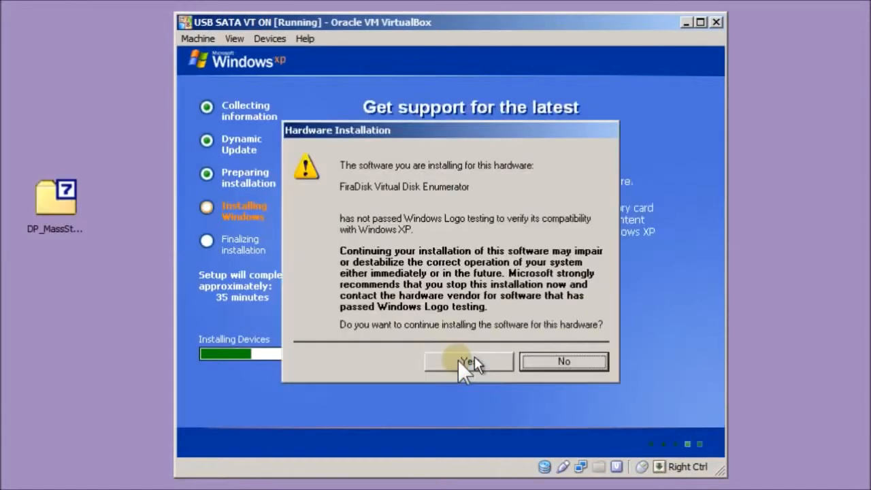
pyautogui.click(470, 362)
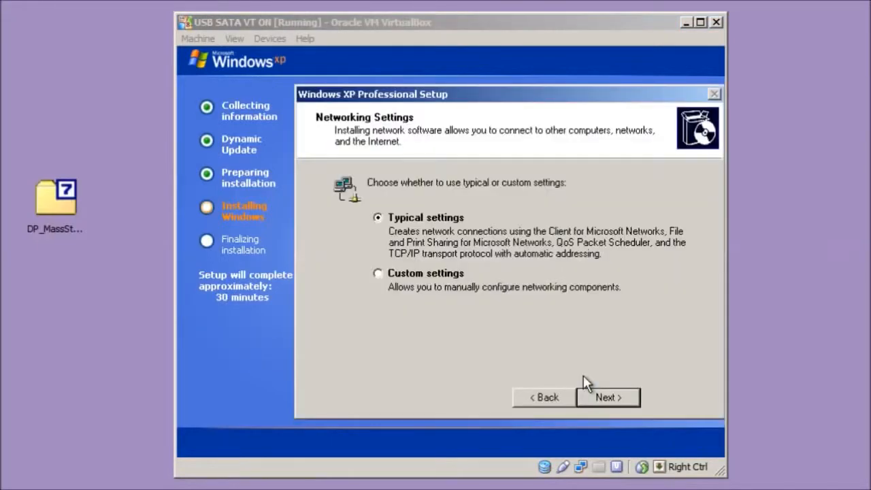
pyautogui.click(589, 393)
pyautogui.click(598, 401)
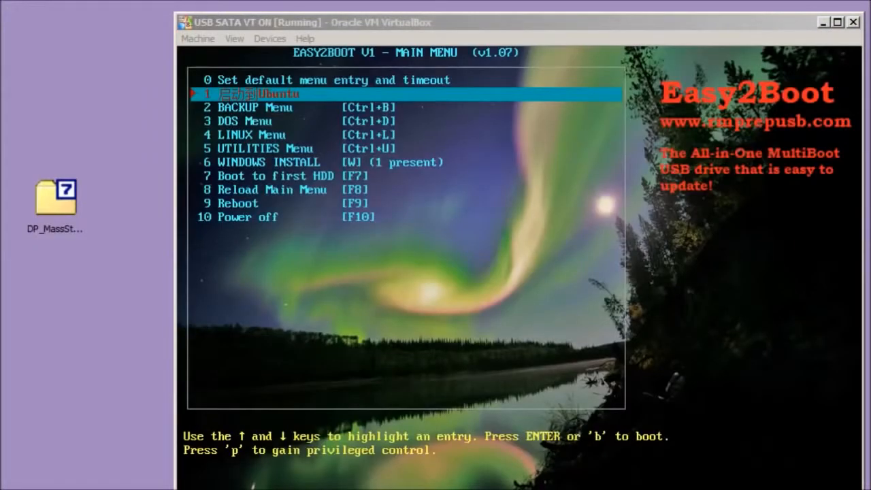
# - Boot the newly installed Windows XP from the Easy2Boot main menu
pyautogui.press('Down')
pyautogui.press('Return')
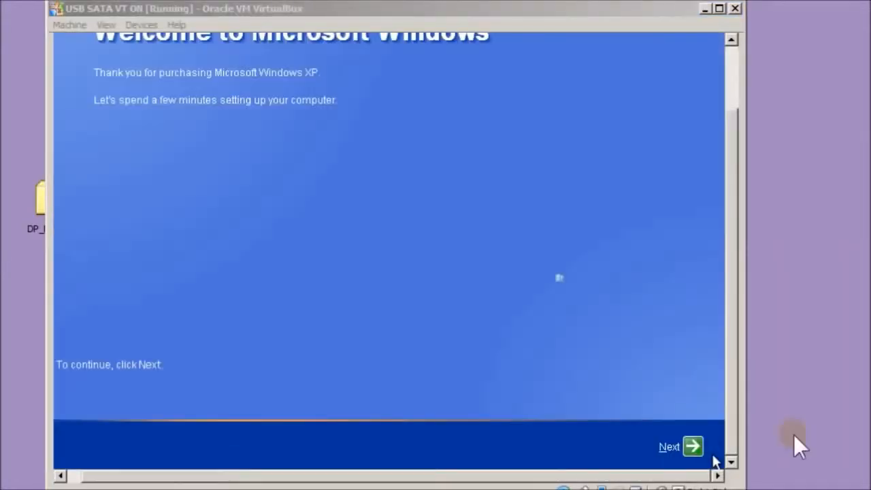
pyautogui.moveTo(730, 422)
pyautogui.mouseDown()
pyautogui.moveTo(724, 375)
pyautogui.moveTo(728, 414)
pyautogui.mouseUp()
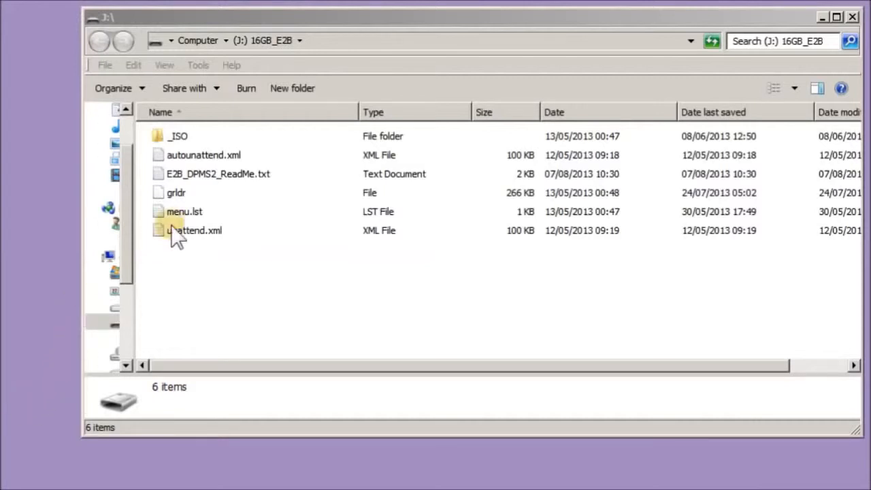
# - Paste the copied Win7_32_SP1.iso into J:\_ISO\WINDOWS\WIN7
pyautogui.doubleClick(175, 138)
pyautogui.doubleClick(208, 344)
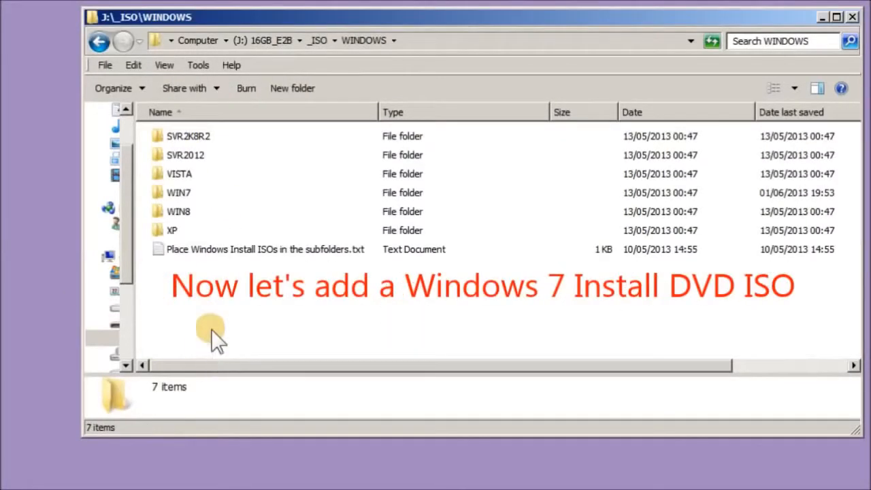
pyautogui.doubleClick(185, 189)
pyautogui.rightClick(222, 207)
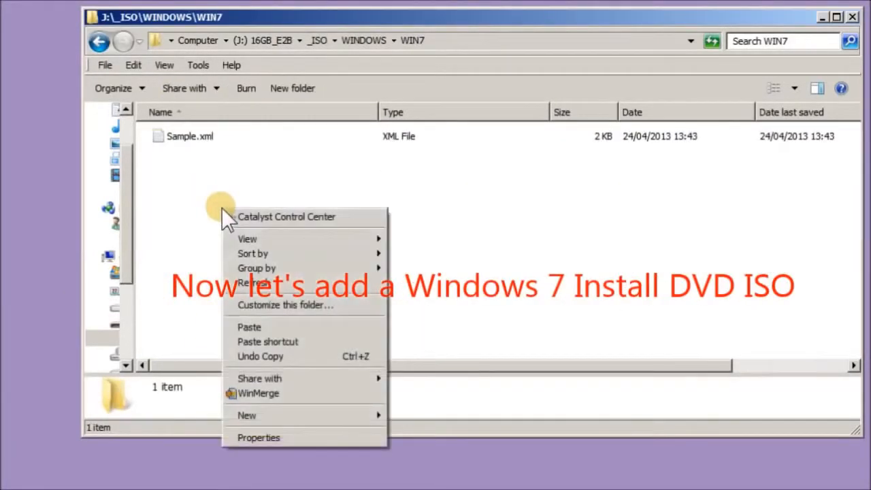
pyautogui.click(251, 326)
pyautogui.moveTo(253, 314); pyautogui.dragTo(576, 257)
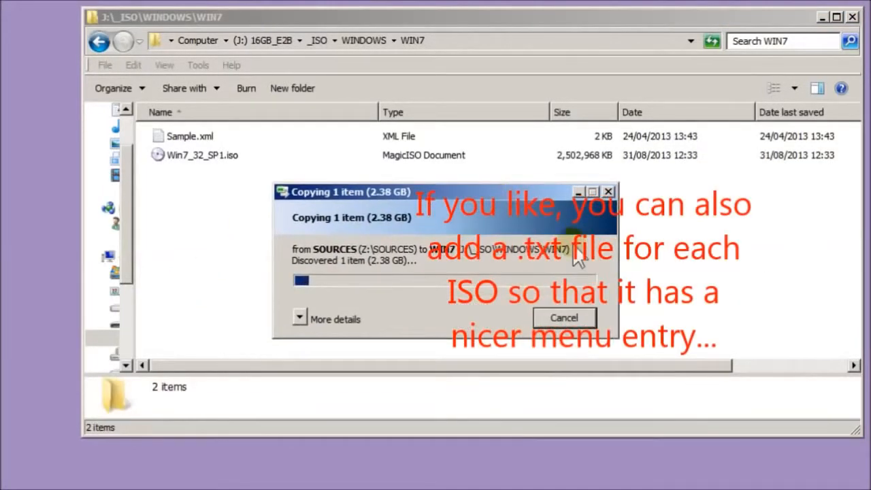
pyautogui.click(238, 269)
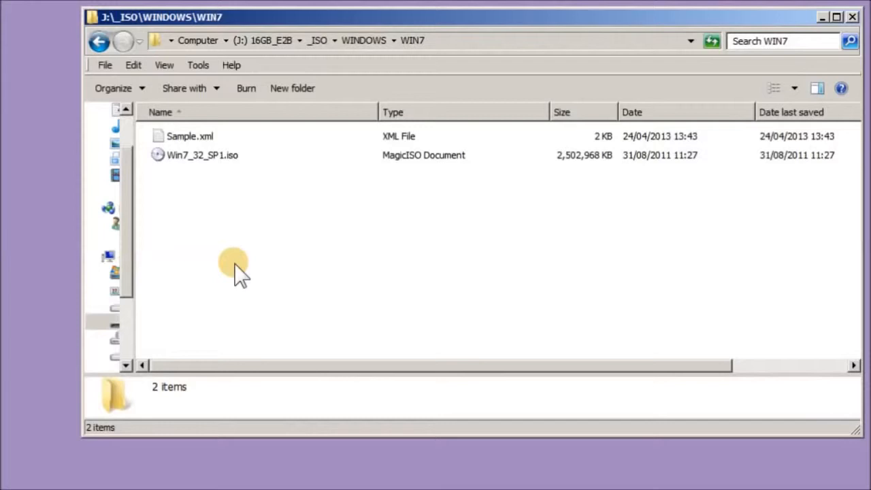
# - Create a text document named Win7_32_SP1.txt in the WIN7 folder
pyautogui.rightClick(204, 203)
pyautogui.moveTo(371, 408)
pyautogui.click(408, 485)
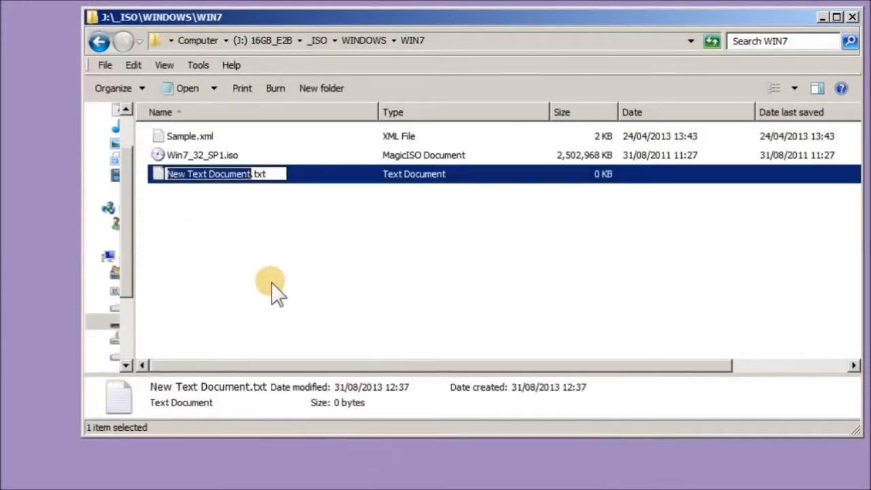
pyautogui.write('Win7_')
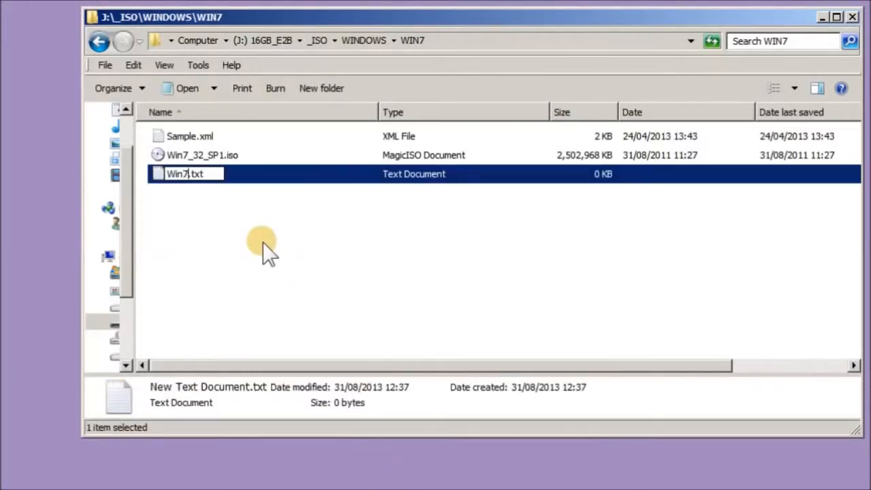
pyautogui.write('32_SP1')
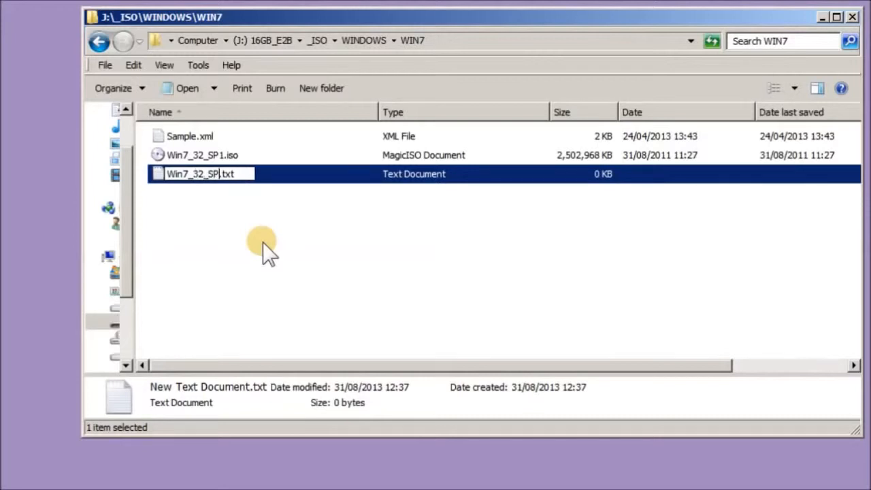
pyautogui.press('Return')
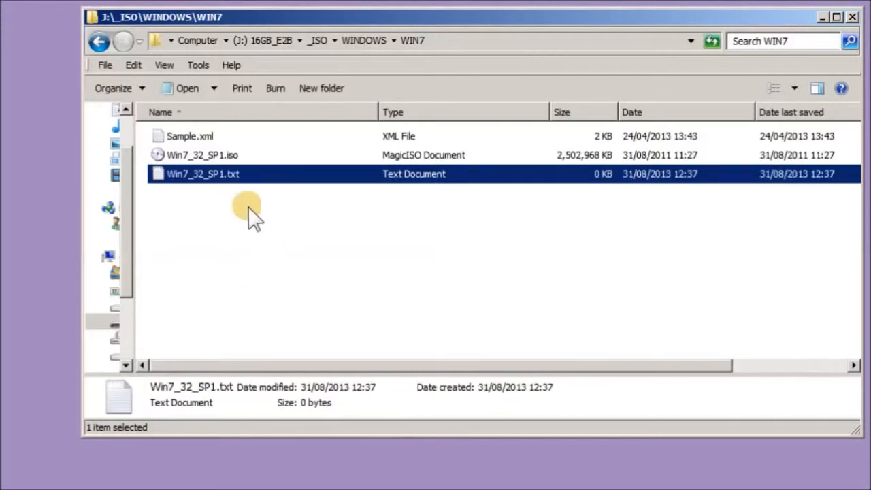
# - Write the line "title Install Windows 7 32-bit SP1 \n Install Win7" in Win7_32_SP1.txt and save the file
pyautogui.doubleClick(195, 174)
pyautogui.write('title')
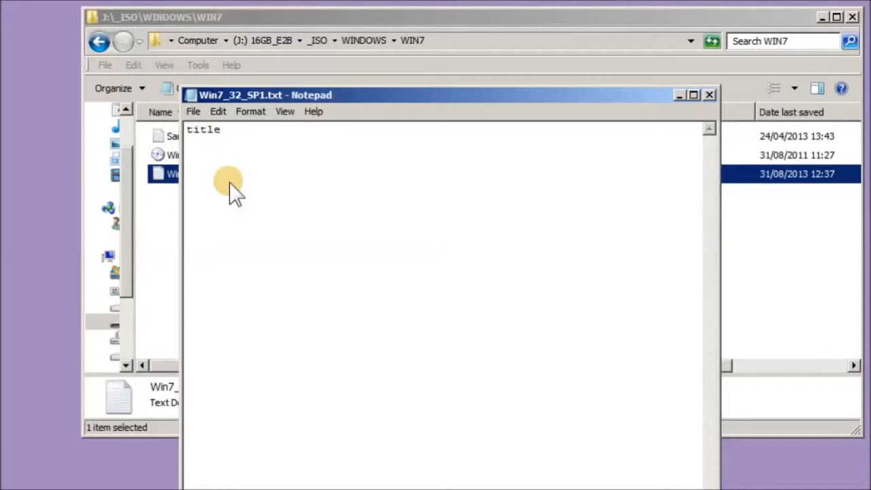
pyautogui.write(' Install Windows 7')
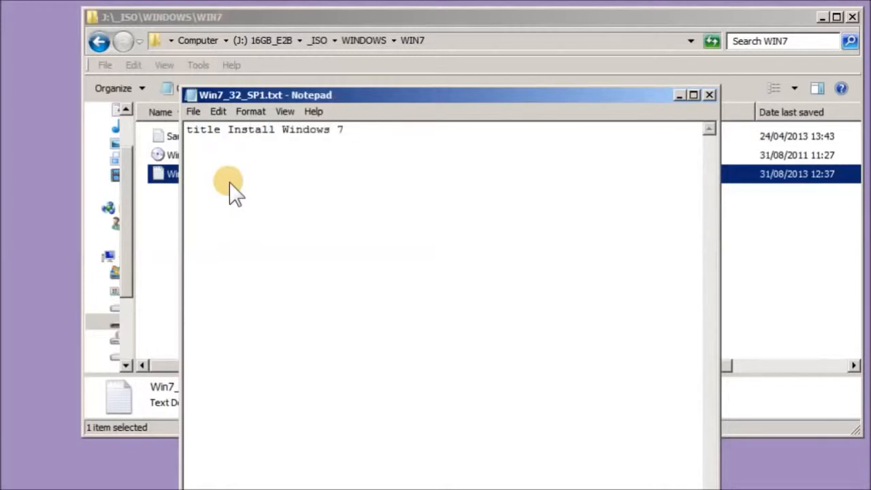
pyautogui.write(' 32-bit SP1 \\n ')
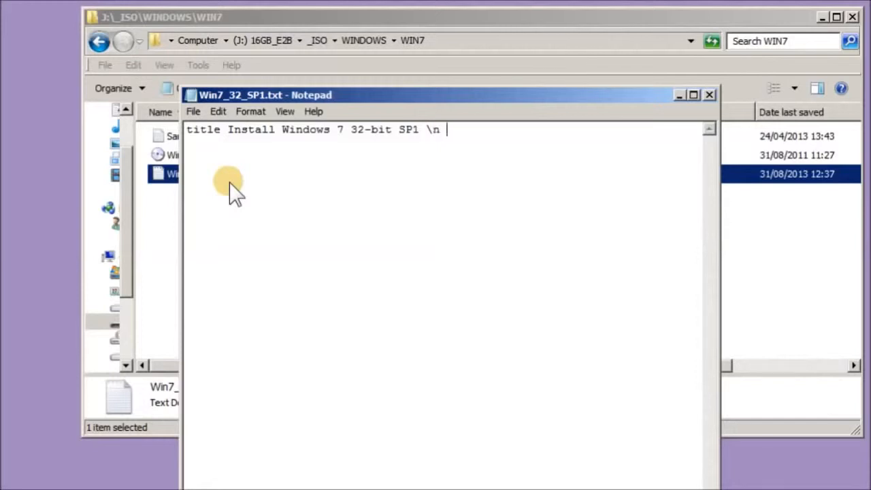
pyautogui.write('Install Win7')
pyautogui.click(193, 112)
pyautogui.click(217, 157)
pyautogui.click(712, 94)
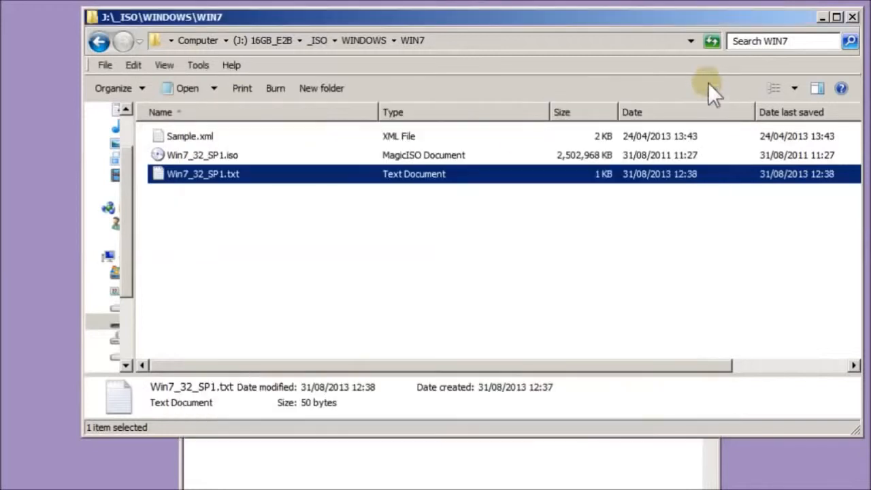
pyautogui.click(420, 276)
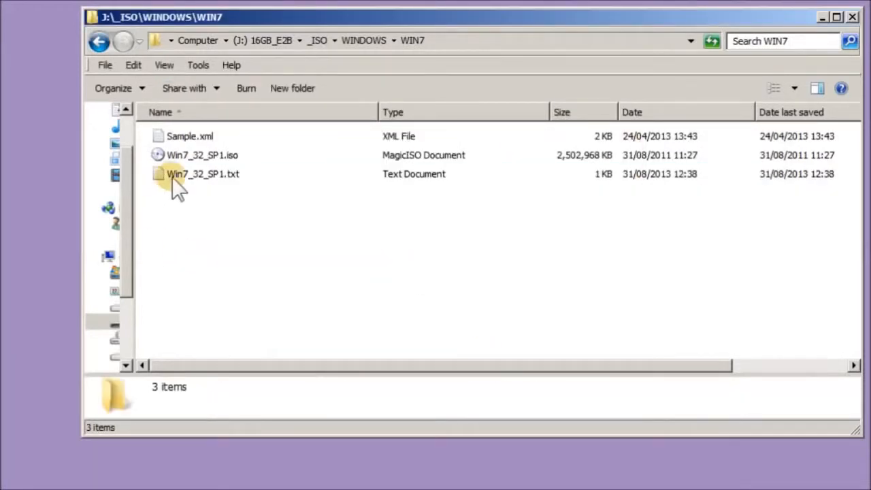
# - Close the WIN7 folder, boot the USB SATA VT ON virtual machine and enter Easy2Boot's WINDOWS INSTALL menu
pyautogui.click(852, 16)
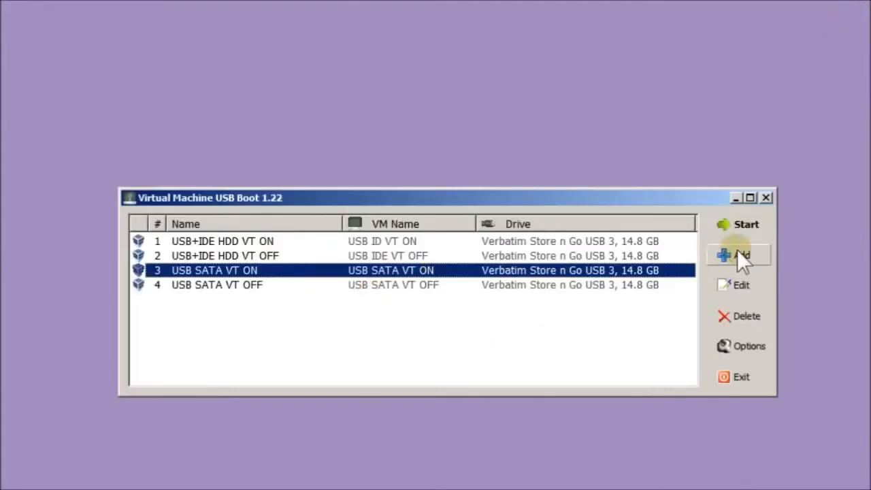
pyautogui.click(742, 227)
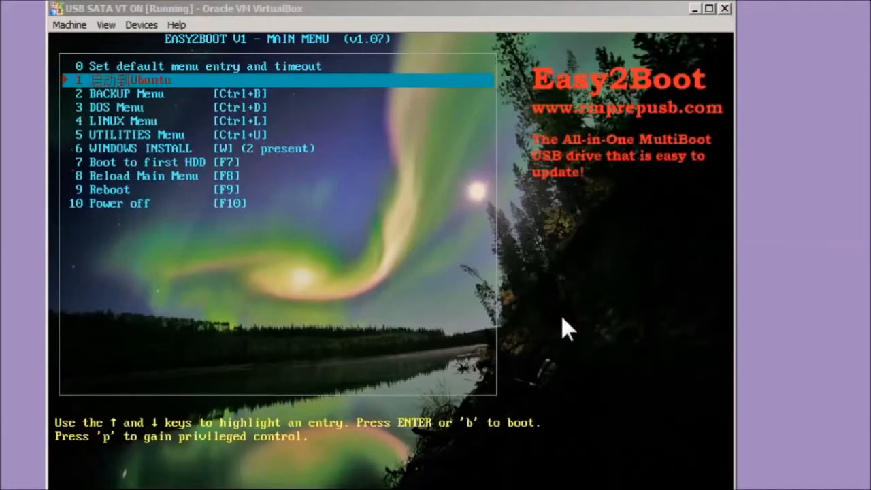
pyautogui.click(390, 295)
pyautogui.press('Down')
pyautogui.press('Down')
pyautogui.press('Down')
pyautogui.press('Down')
pyautogui.press('Down')
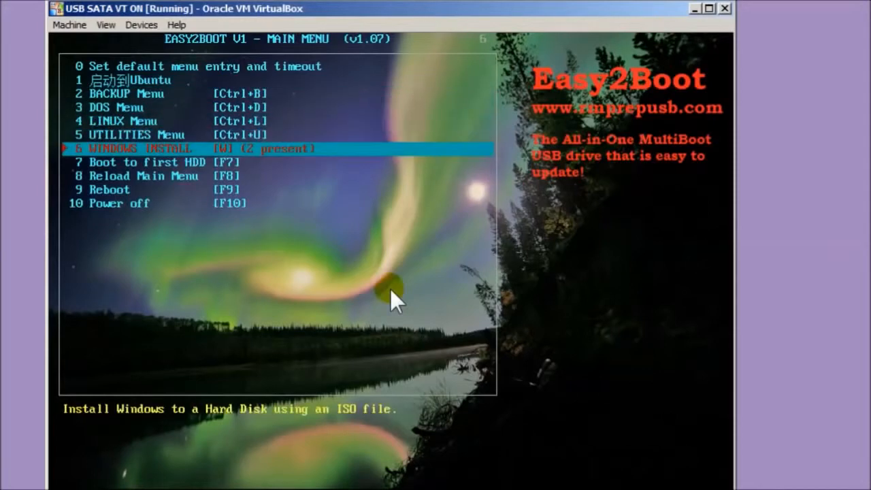
pyautogui.press('Return')
# - Try to launch the Install Windows 7 32-bit SP1 entry with the Easy2Boot XML file
pyautogui.press('Down')
pyautogui.press('Down')
pyautogui.press('Down')
pyautogui.press('Down')
pyautogui.press('Down')
pyautogui.press('Down')
pyautogui.press('Down')
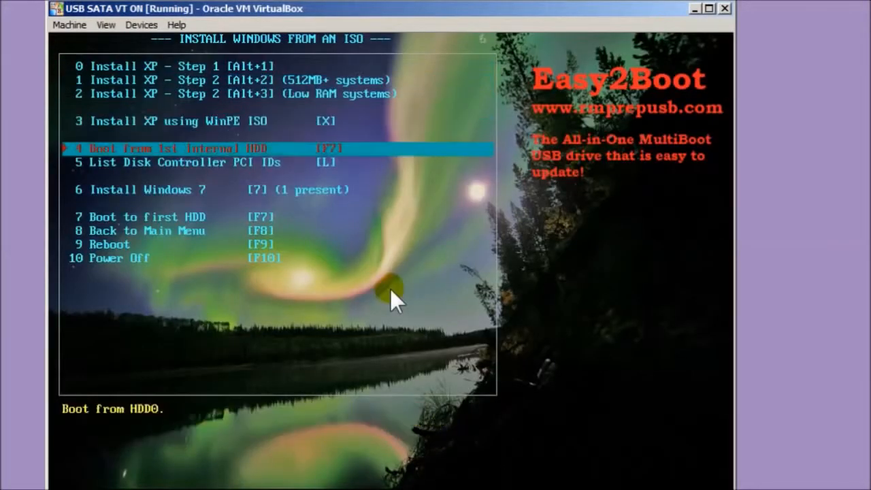
pyautogui.press('Up')
pyautogui.press('Return')
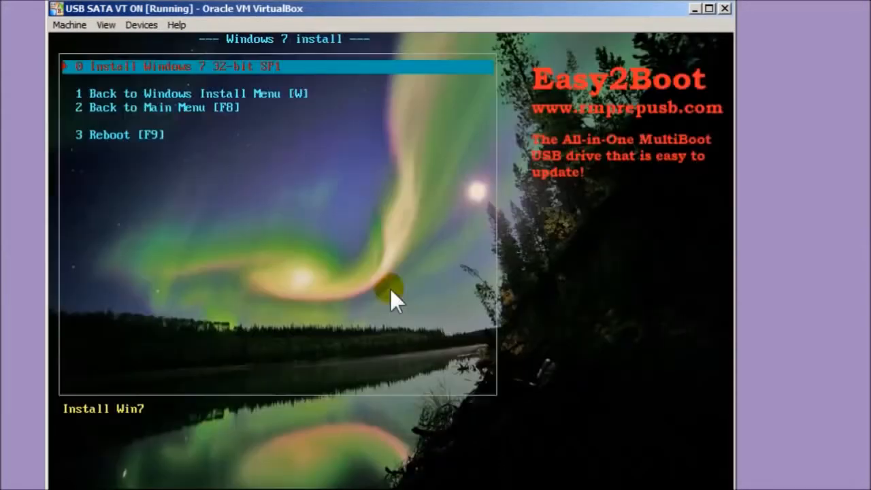
pyautogui.press('Return')
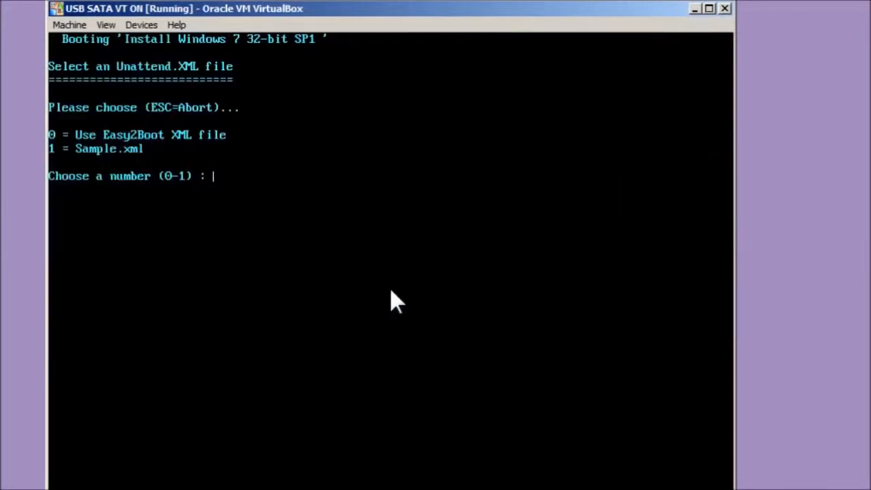
pyautogui.write('0')
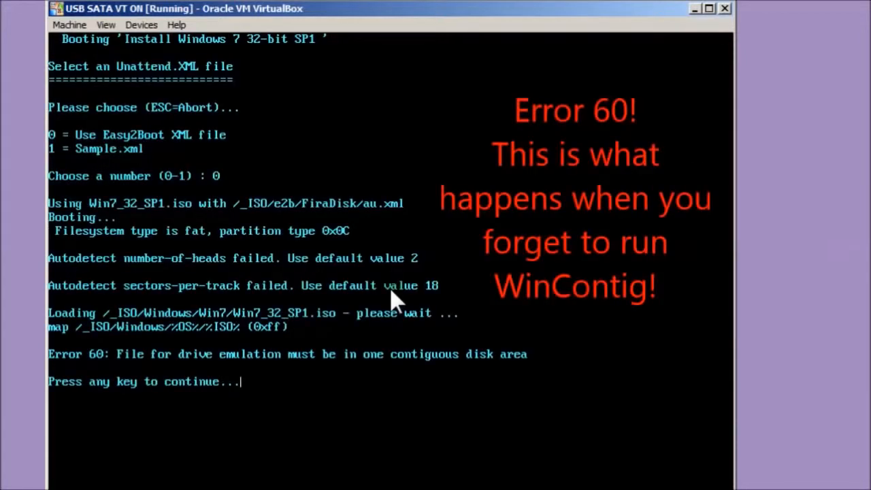
pyautogui.press('Return')
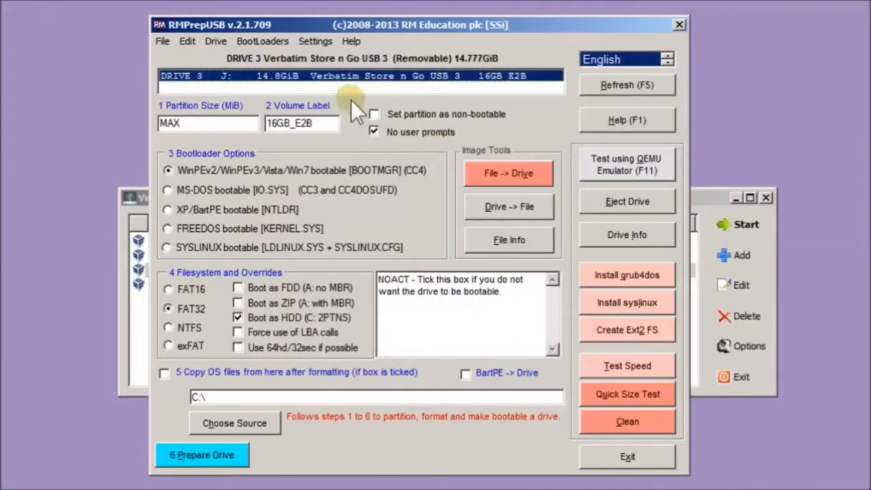
# - Make the files on drive J: contiguous with WinContig in RMPrepUSB, and exit RMPrepUSB
pyautogui.click(215, 41)
pyautogui.click(230, 117)
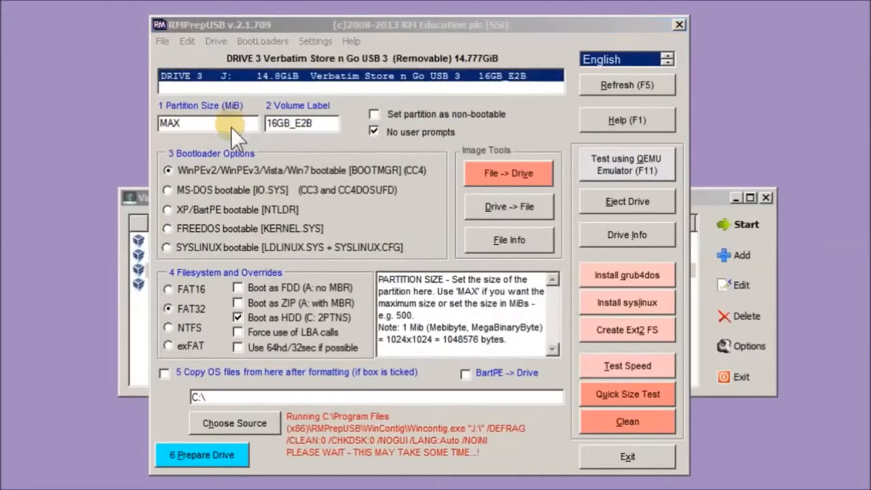
pyautogui.click(587, 462)
# - Start the USB SATA VT ON virtual machine again and open the WINDOWS INSTALL menu in Easy2Boot
pyautogui.click(653, 271)
pyautogui.click(736, 224)
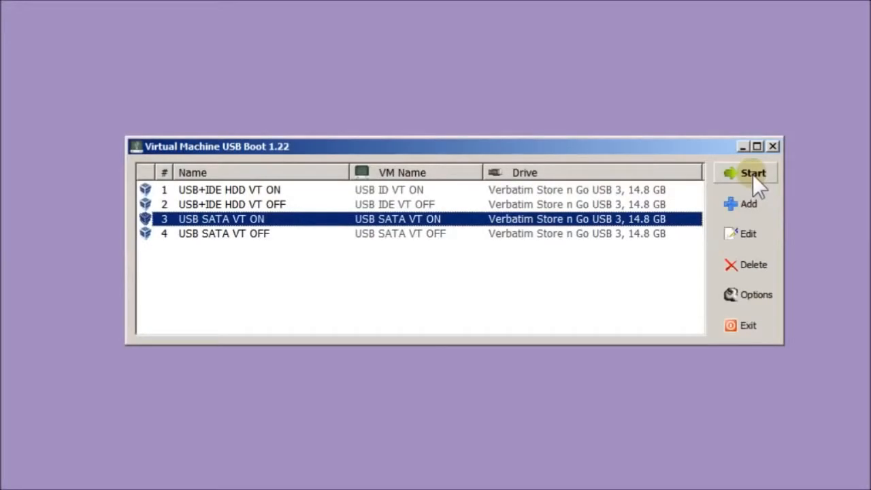
pyautogui.click(752, 174)
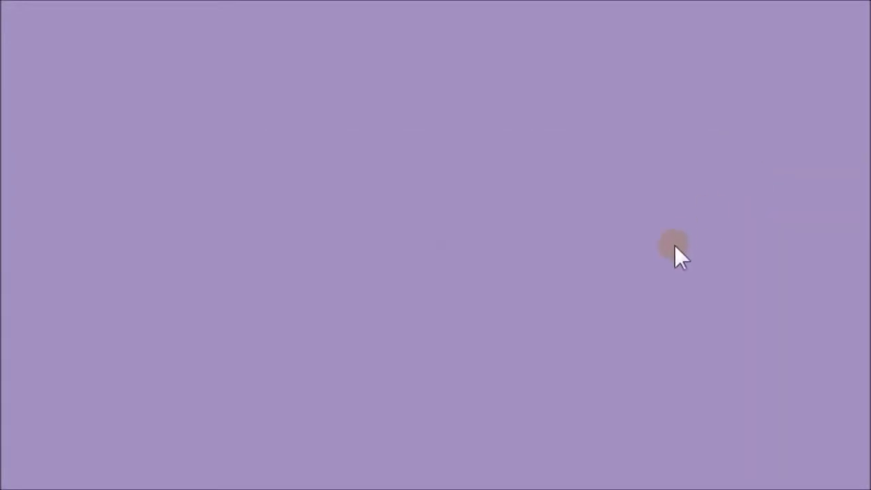
pyautogui.press('Down')
pyautogui.press('Down')
pyautogui.press('Down')
pyautogui.press('Down')
pyautogui.press('Down')
pyautogui.press('Return')
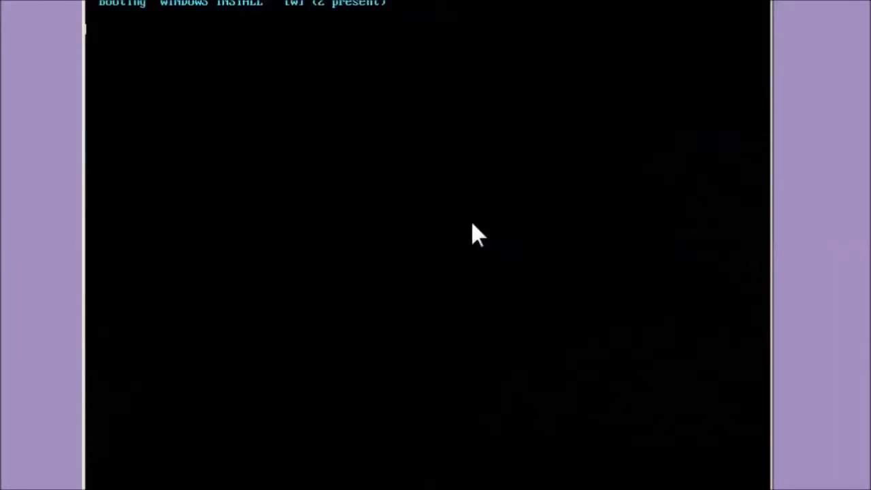
# - Boot Install Windows 7 32-bit SP1 from the Install Windows 7 menu, using the Easy2Boot XML file (option 0)
pyautogui.press('Down')
pyautogui.press('Down')
pyautogui.press('Down')
pyautogui.press('Down')
pyautogui.press('Down')
pyautogui.press('Down')
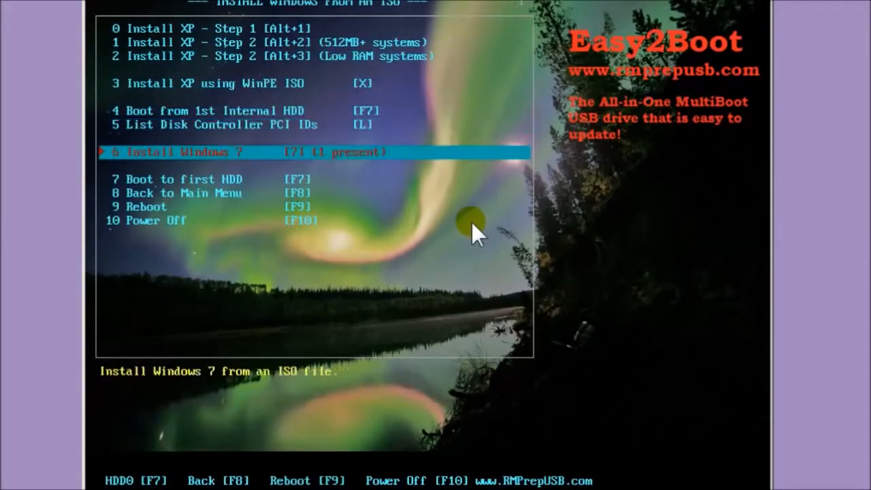
pyautogui.press('Return')
pyautogui.press('Down')
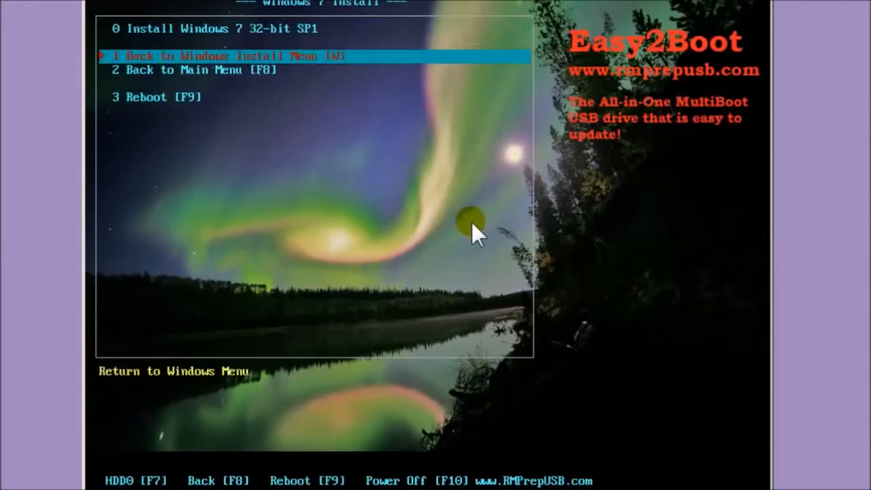
pyautogui.press('Up')
pyautogui.press('Return')
pyautogui.write('0')
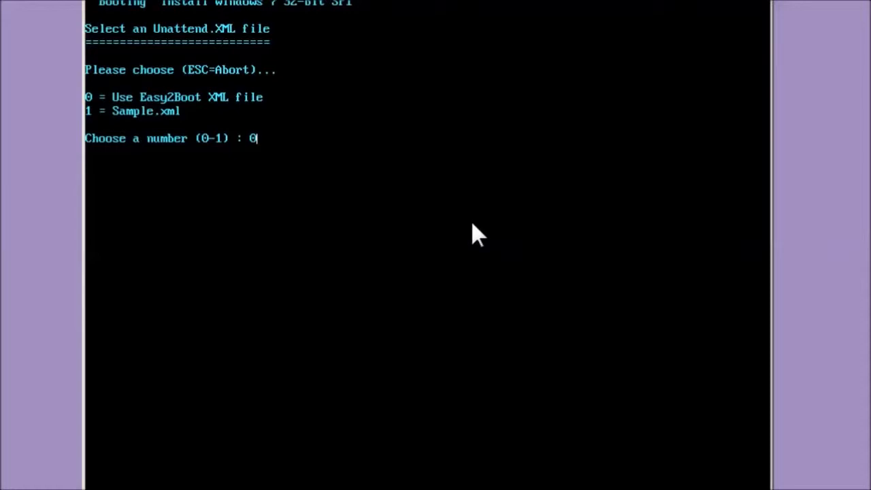
pyautogui.press('Return')
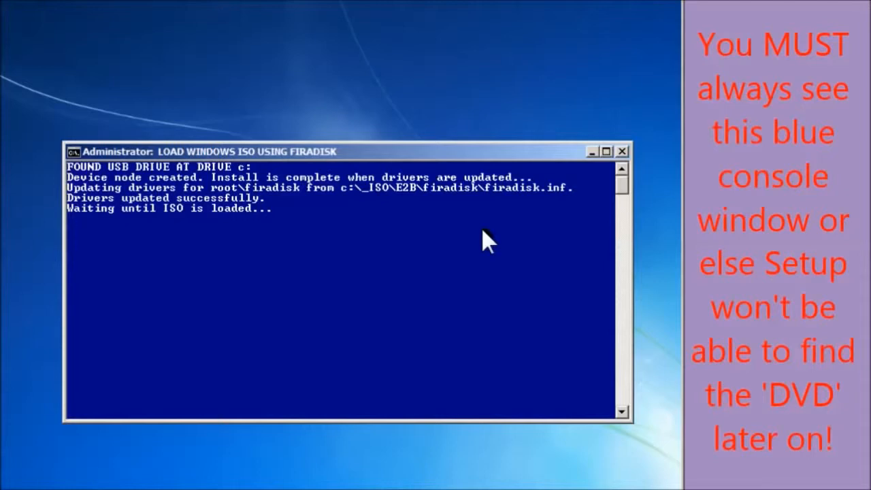
# - Choose installing Windows over repairing it, and start Windows 7 setup with English, English (United States) format and US keyboard
pyautogui.write('n')
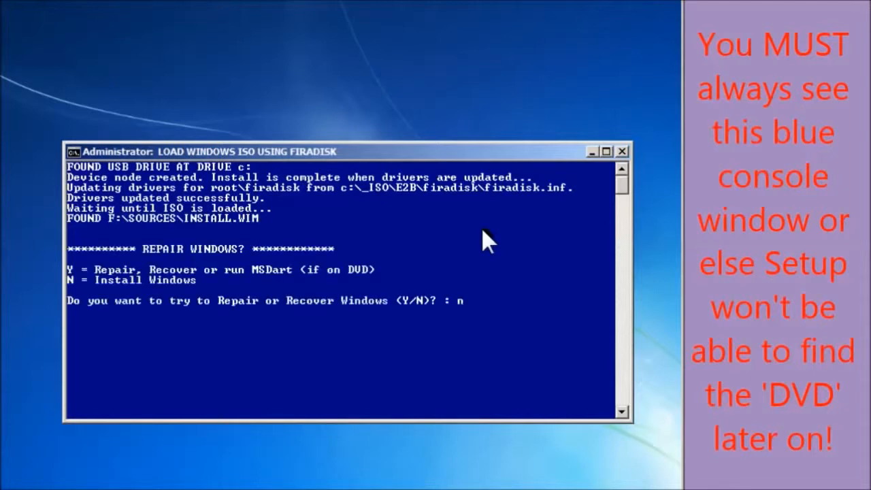
pyautogui.press('Return')
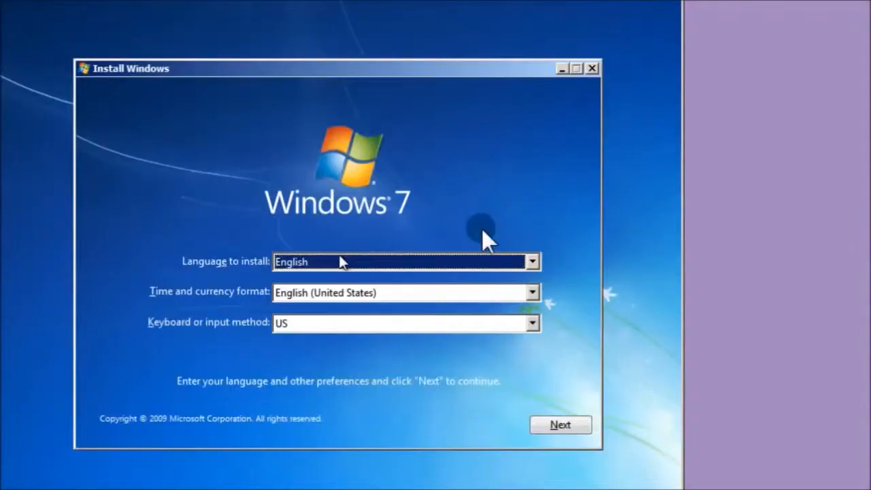
pyautogui.click(558, 426)
pyautogui.click(352, 255)
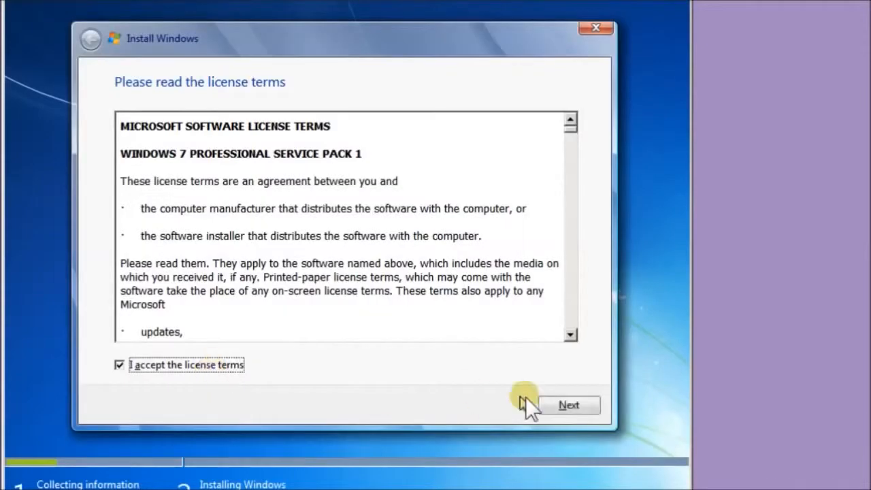
# - Accept the license terms and choose a custom installation on Disk 1 Partition 2
pyautogui.click(521, 404)
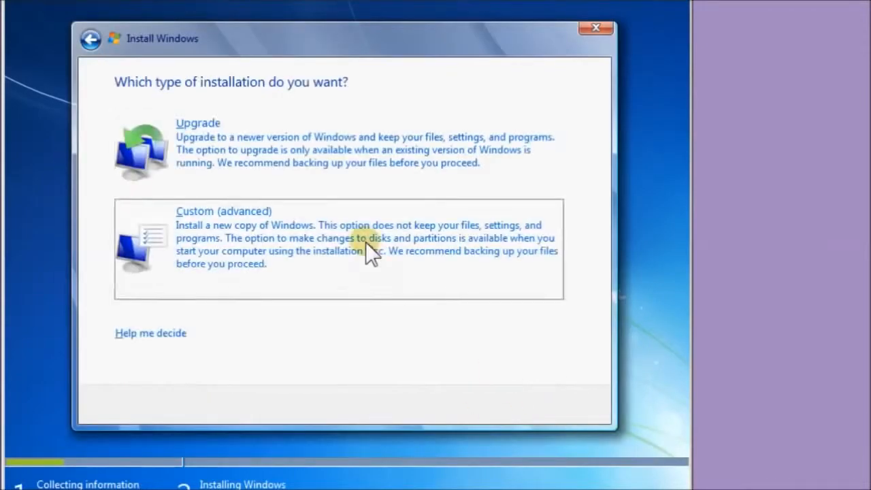
pyautogui.click(365, 249)
pyautogui.click(245, 239)
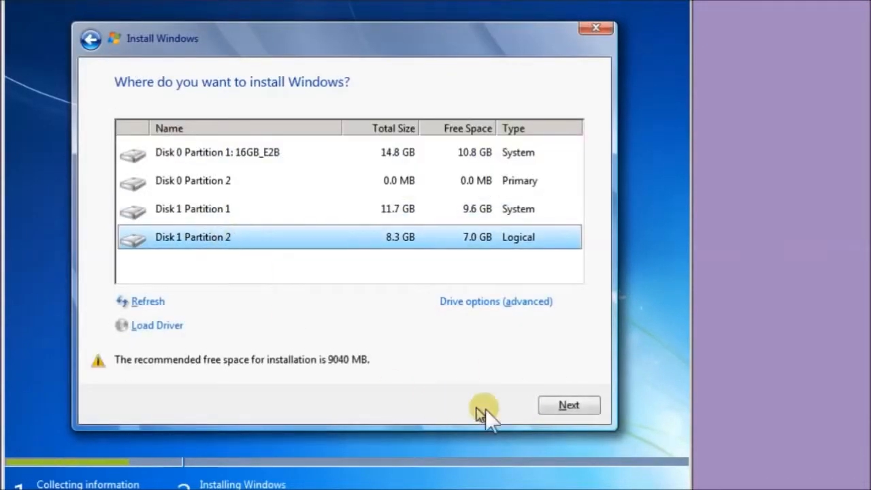
pyautogui.click(569, 404)
pyautogui.click(466, 333)
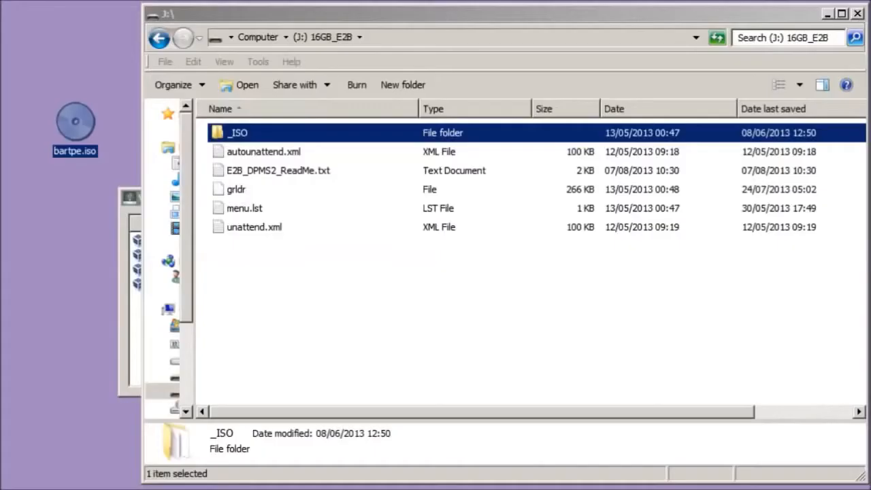
# - Copy bartpe.iso from the desktop into J:\_ISO\MAINMENU
pyautogui.click(60, 181)
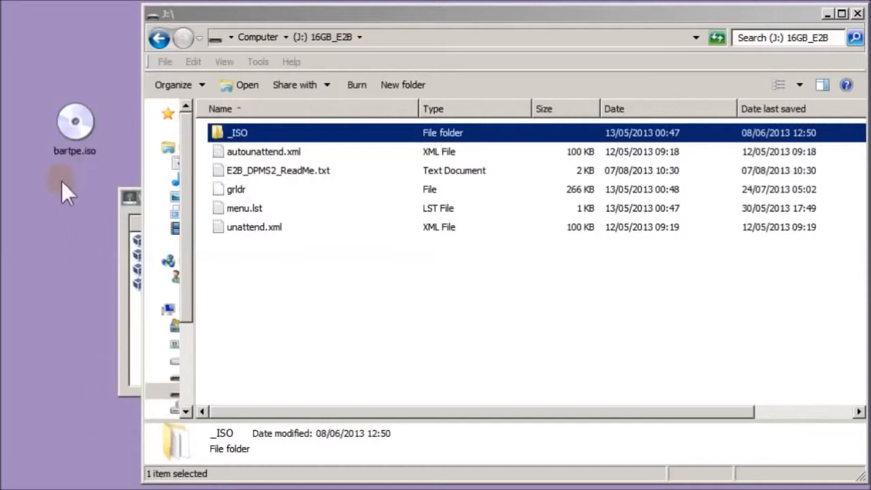
pyautogui.doubleClick(234, 133)
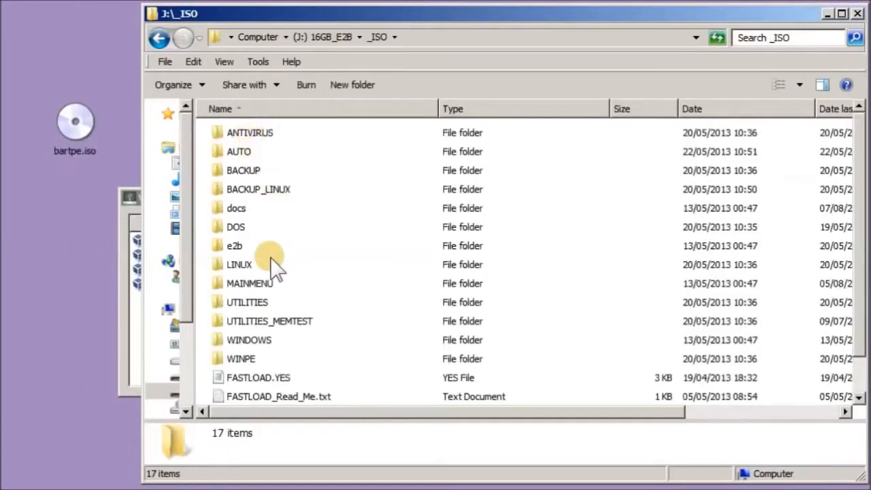
pyautogui.doubleClick(260, 285)
pyautogui.moveTo(170, 181); pyautogui.dragTo(420, 288)
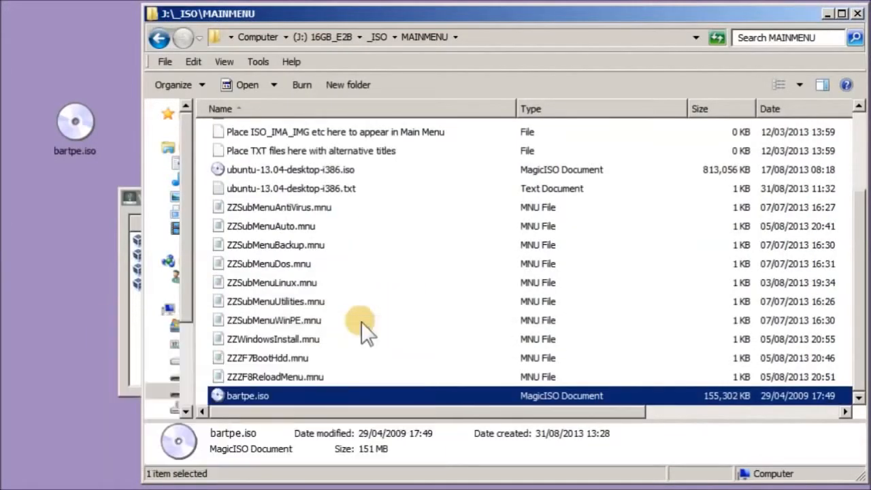
# - Rename the copied bartpe.iso in the MAINMENU folder to bartpe.isoask
pyautogui.click(291, 398)
pyautogui.write('ask')
pyautogui.press('Return')
pyautogui.press('Return')
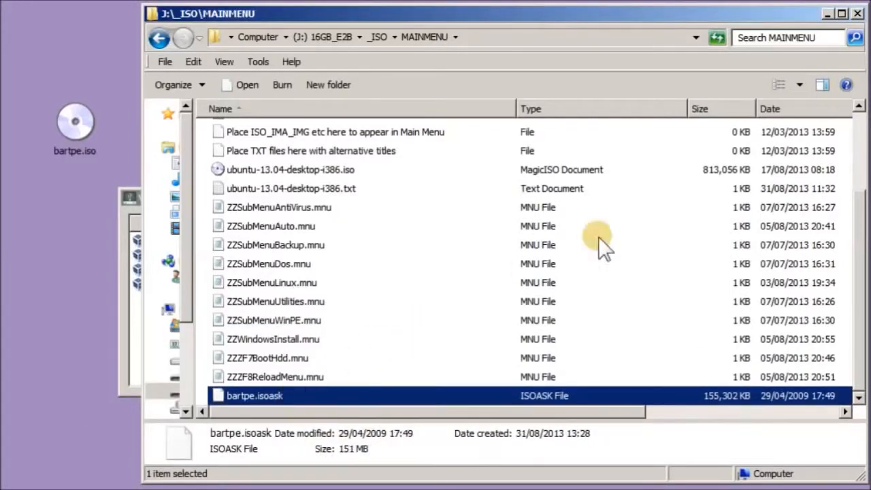
# - Close the folder, start the USB SATA VT OFF virtual machine and try to boot bartpe.isoask
pyautogui.click(857, 14)
pyautogui.click(250, 286)
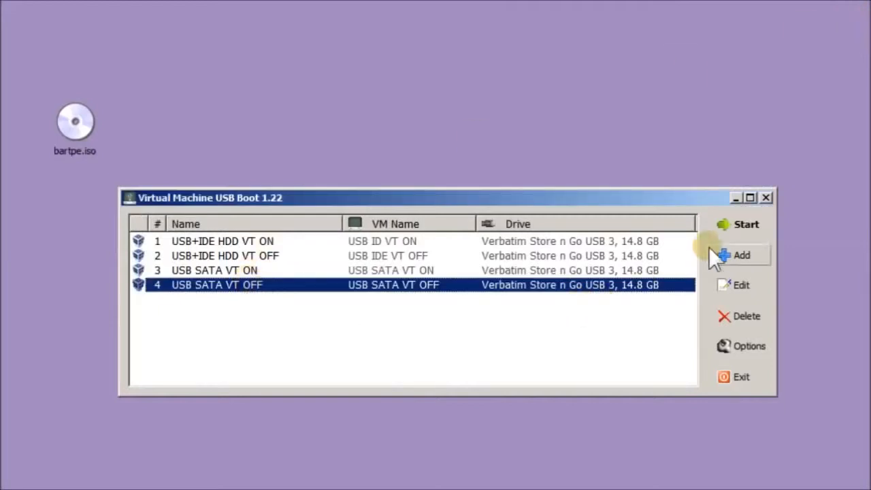
pyautogui.click(733, 227)
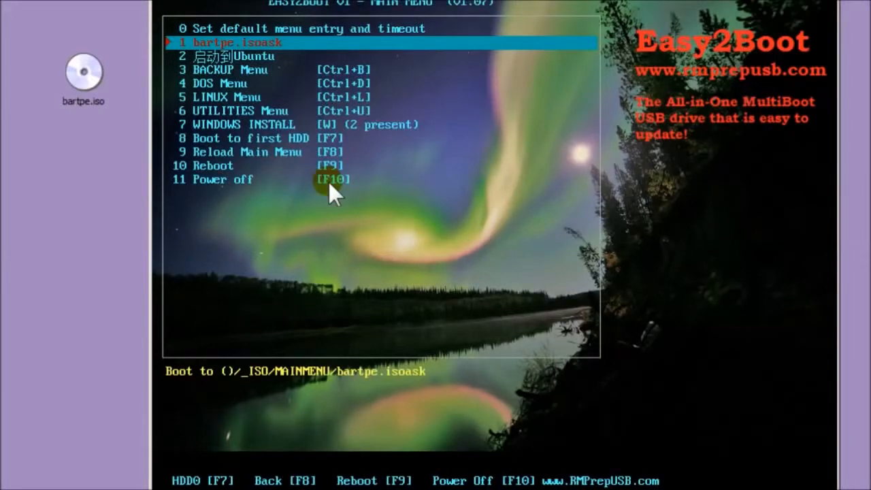
pyautogui.press('Return')
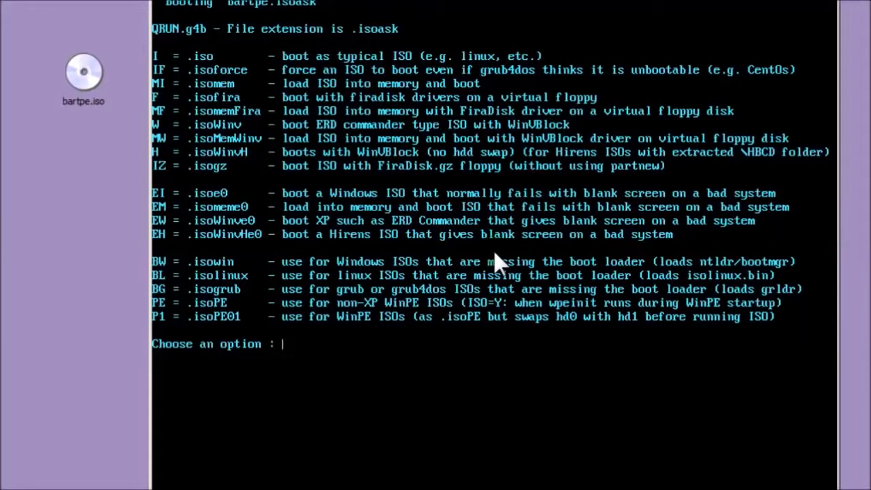
pyautogui.press('Return')
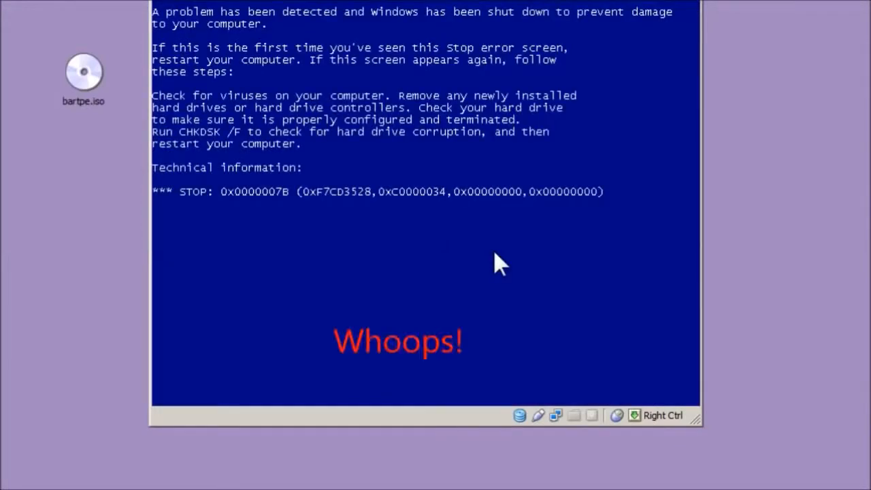
# - Reset the virtual machine, boot bartpe.isoask with the MW option (memory plus WinVBlock) and decline starting network support in BartPE
pyautogui.click(202, 4)
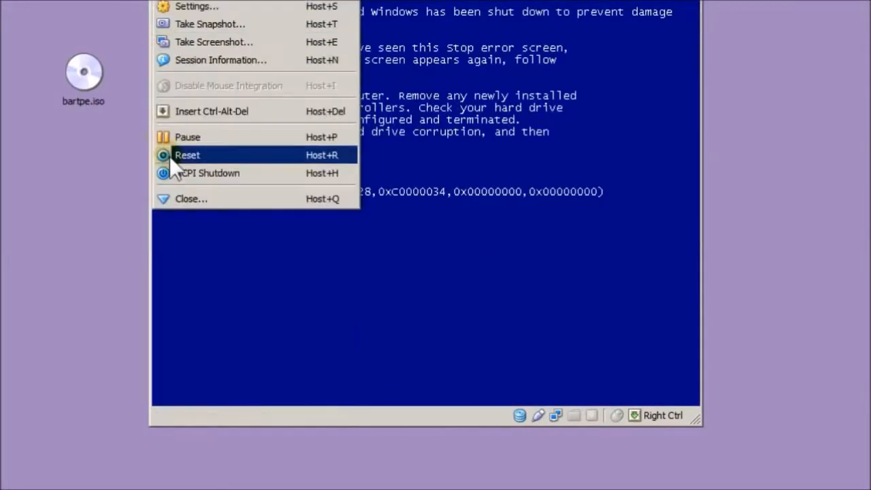
pyautogui.click(173, 157)
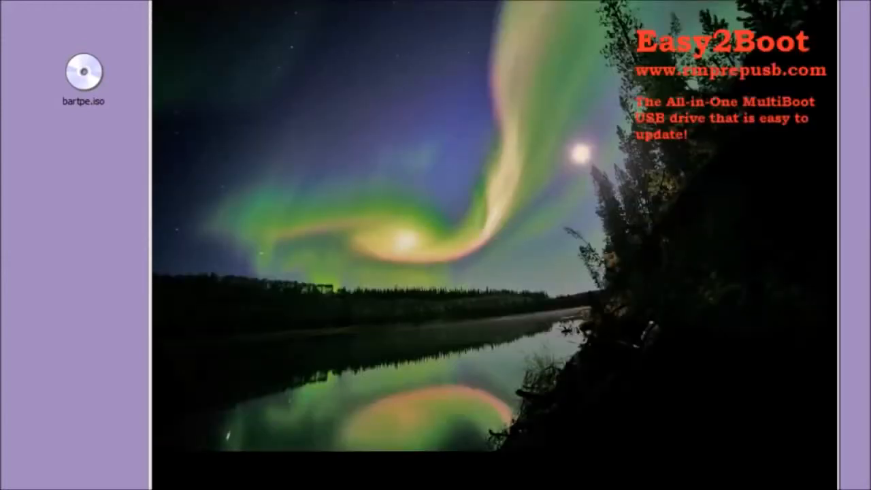
pyautogui.press('Return')
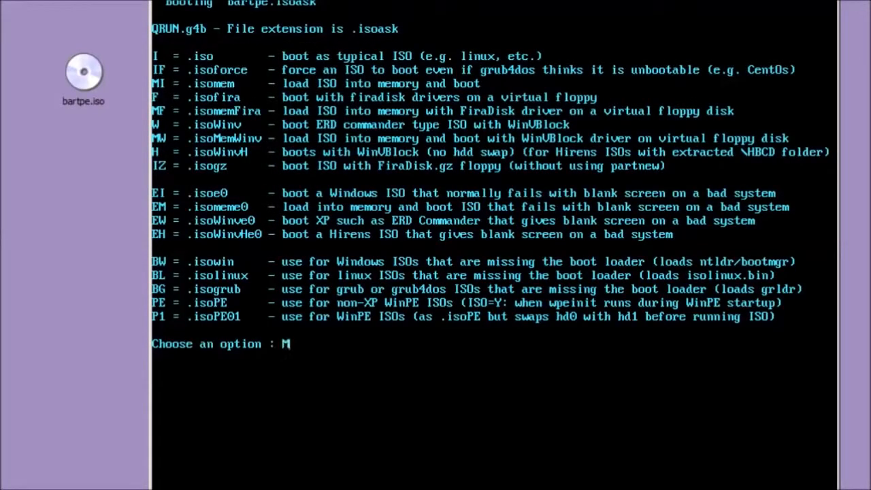
pyautogui.press('Return')
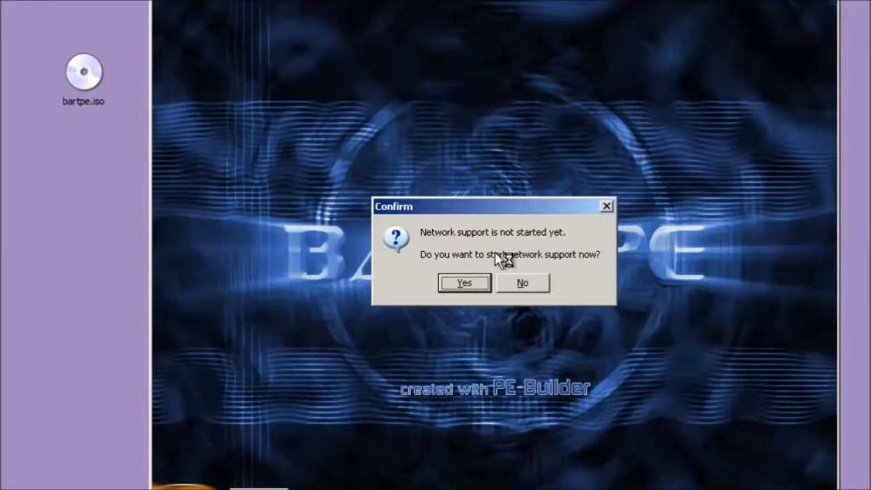
pyautogui.click(522, 282)
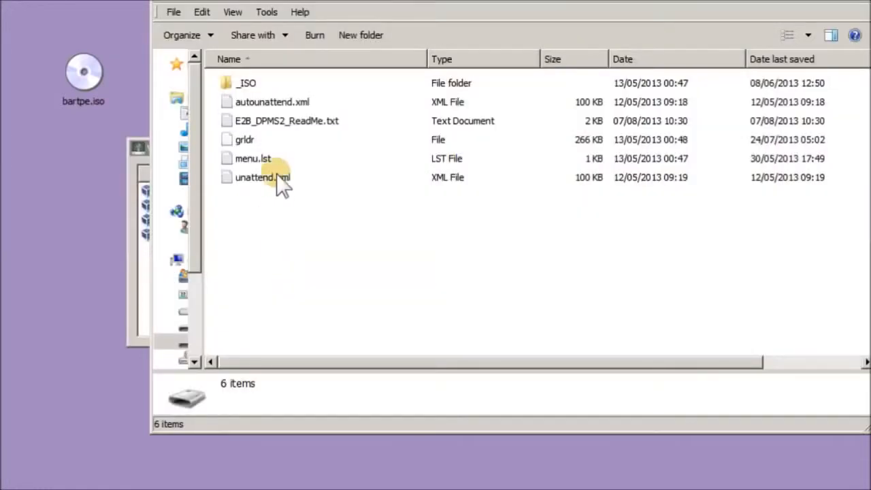
# - Rename bartpe.isoask in the _ISO\MAINMENU folder to bartpe.isomemwinv
pyautogui.doubleClick(246, 85)
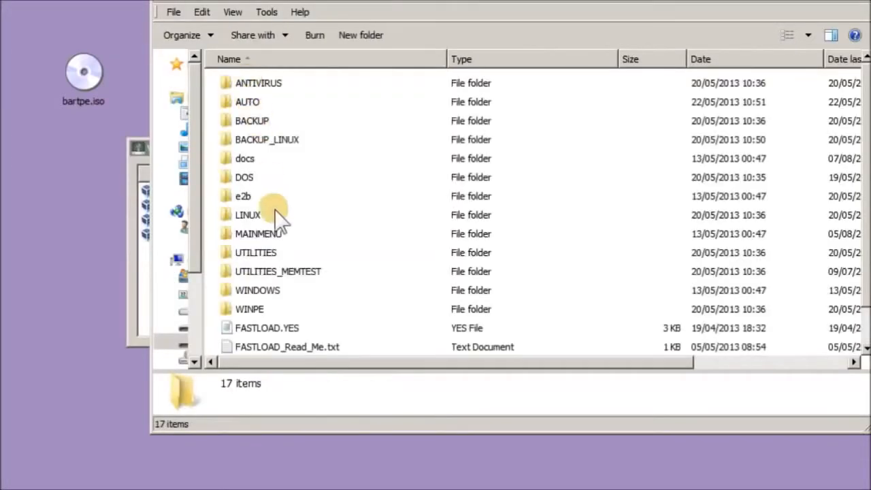
pyautogui.doubleClick(253, 234)
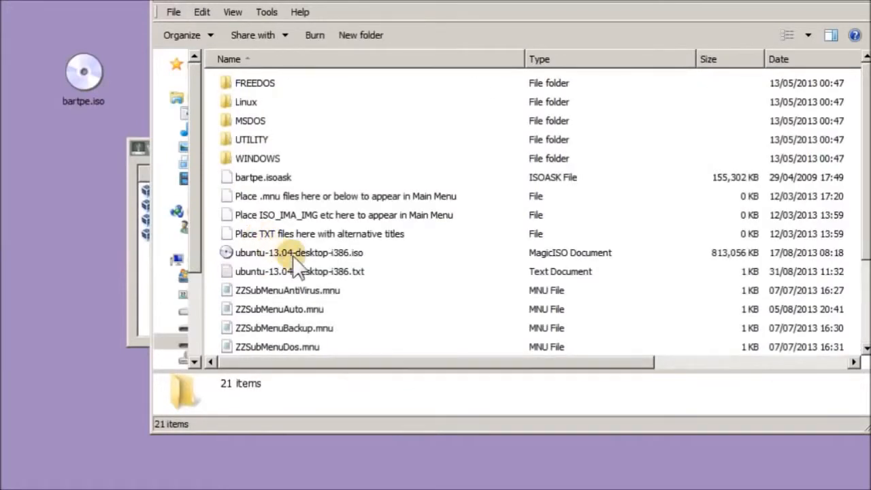
pyautogui.click(265, 176)
pyautogui.click(300, 175)
pyautogui.press('End')
pyautogui.press('BackSpace')
pyautogui.press('BackSpace')
pyautogui.press('BackSpace')
pyautogui.write('memwinv')
pyautogui.press('Return')
pyautogui.press('Return')
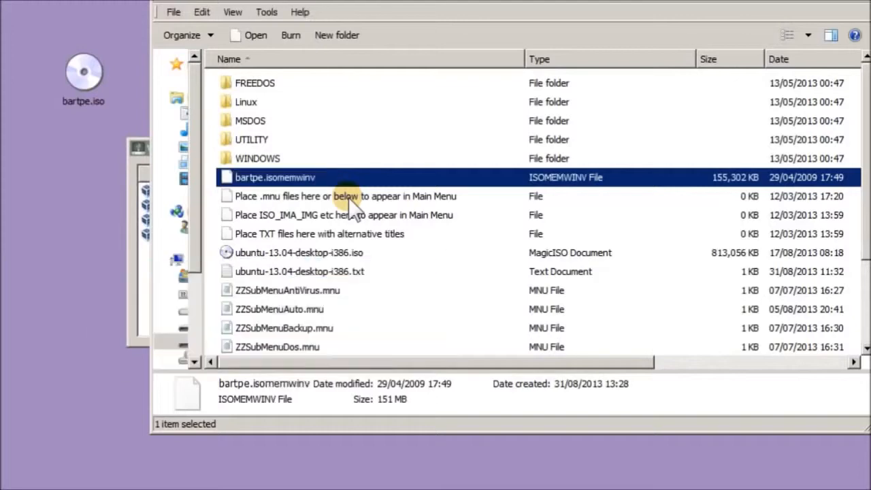
# - Close the folder, start the USB SATA VT OFF virtual machine and enter the WINDOWS INSTALL menu in Easy2Boot
pyautogui.click(843, 4)
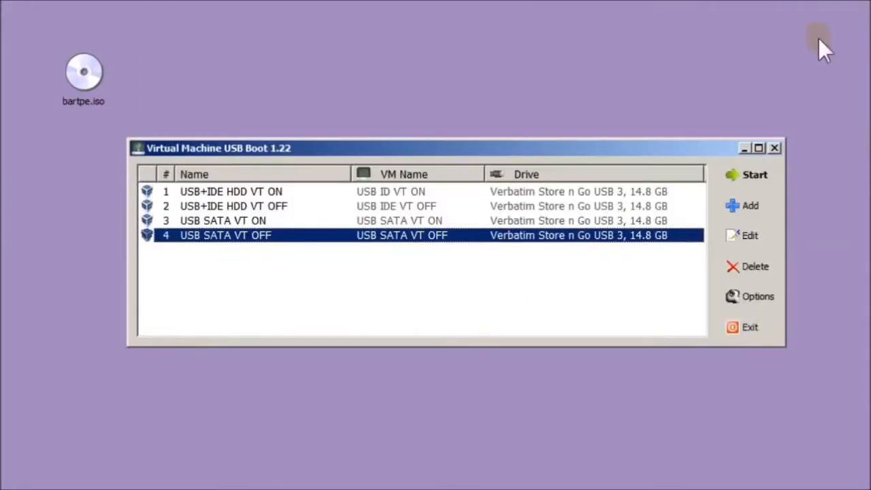
pyautogui.click(749, 174)
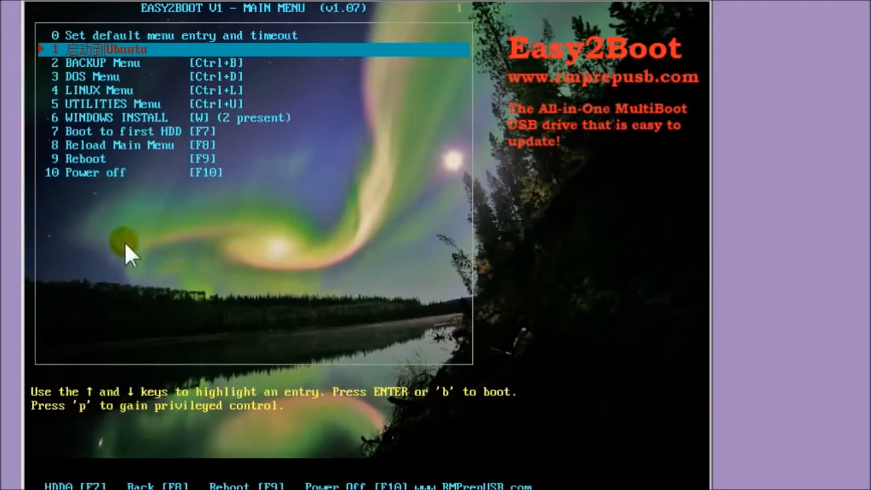
pyautogui.press('Down')
pyautogui.press('Down')
pyautogui.press('Down')
pyautogui.press('Down')
pyautogui.press('Down')
pyautogui.press('Return')
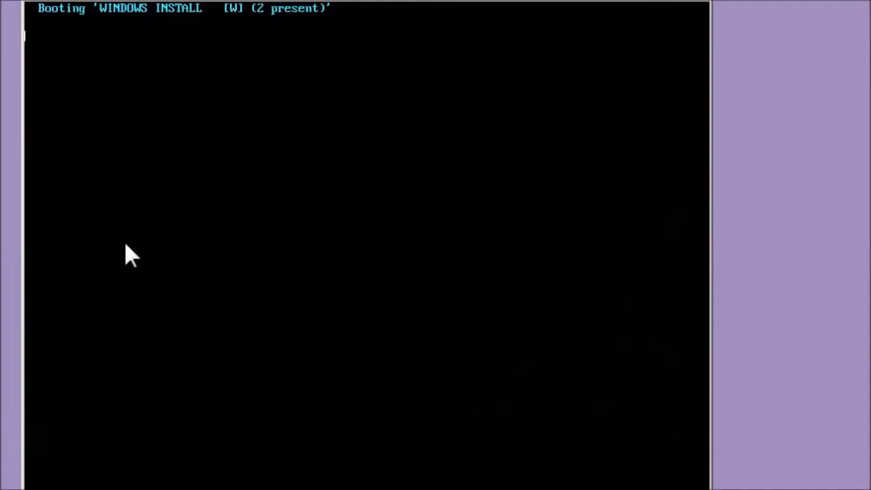
# - Choose Install XP using WinPE ISO, with xpprosp3.iso as the XP source and Win7_32_SP1.iso as the WinPE ISO
pyautogui.press('Down')
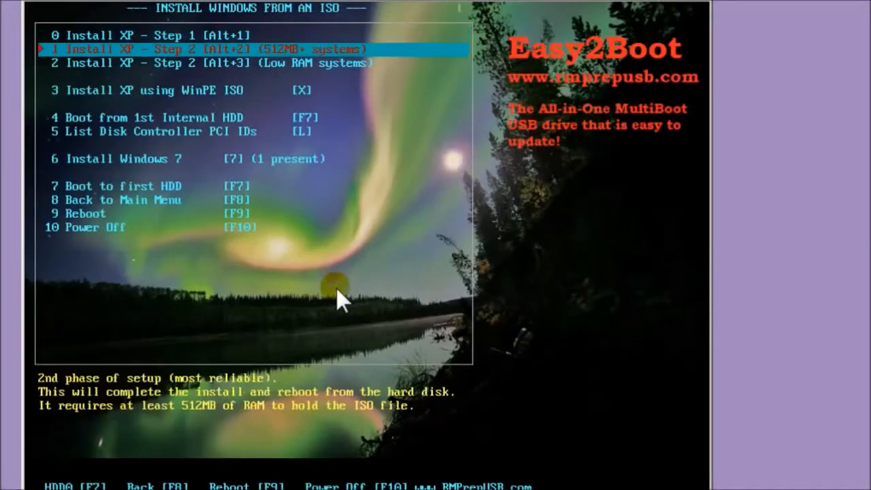
pyautogui.press('Down')
pyautogui.press('Down')
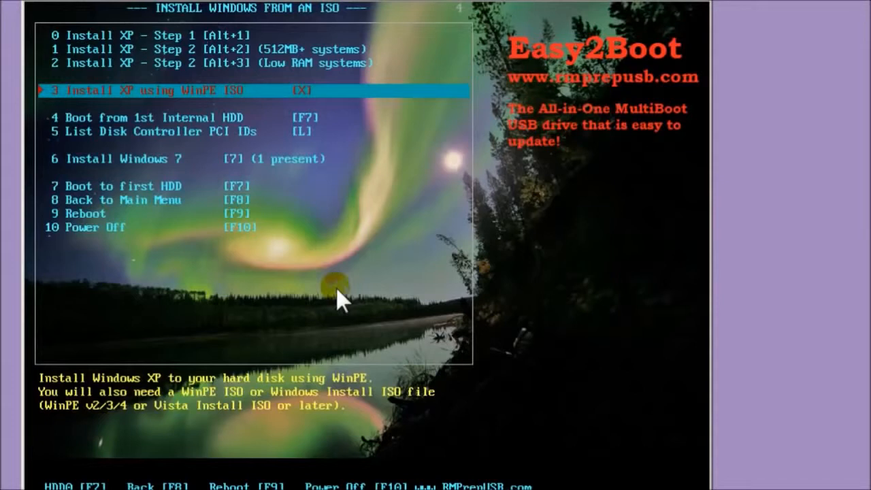
pyautogui.press('Return')
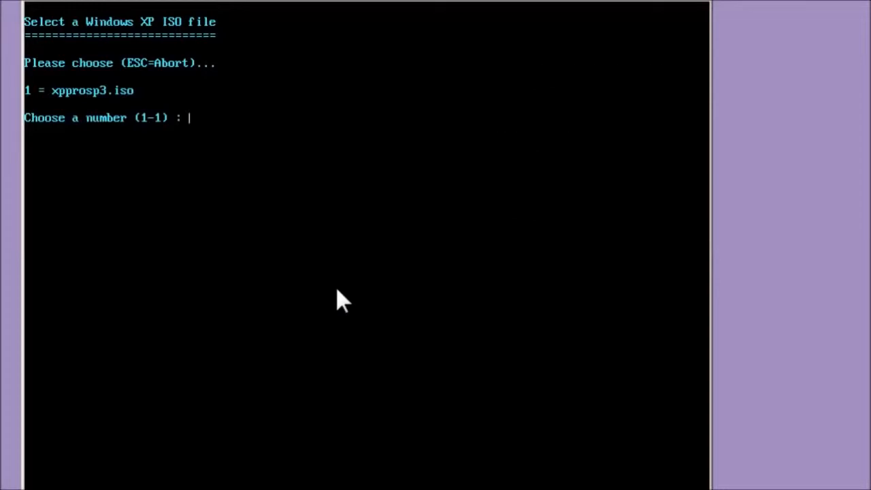
pyautogui.press('Return')
pyautogui.write('5')
pyautogui.press('Return')
pyautogui.write('1')
pyautogui.press('Return')
# - Set the default Disk 0 first partition size to 30000 MB and select a manual install without an unattend file
pyautogui.write('30')
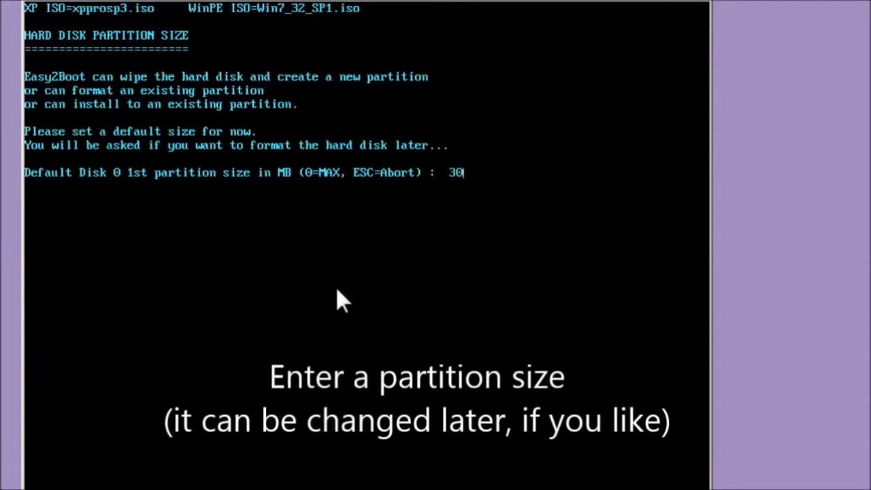
pyautogui.write('00')
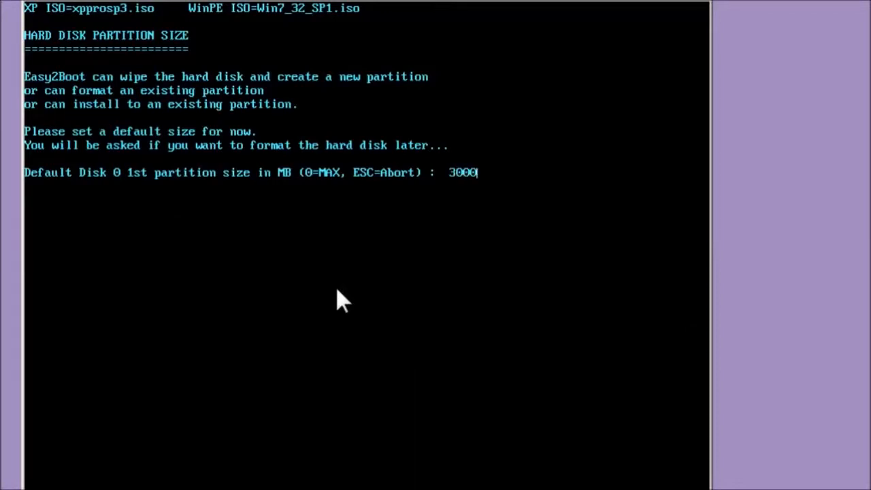
pyautogui.write('0')
pyautogui.press('Return')
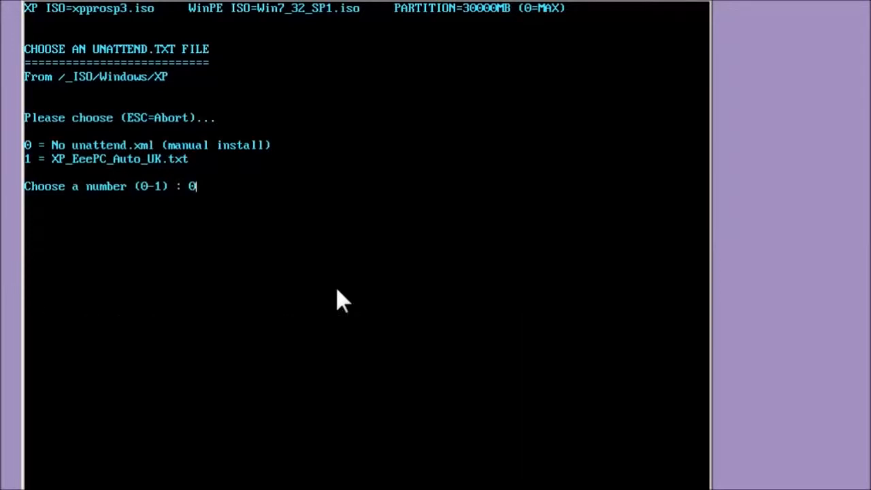
pyautogui.write('0')
pyautogui.press('Return')
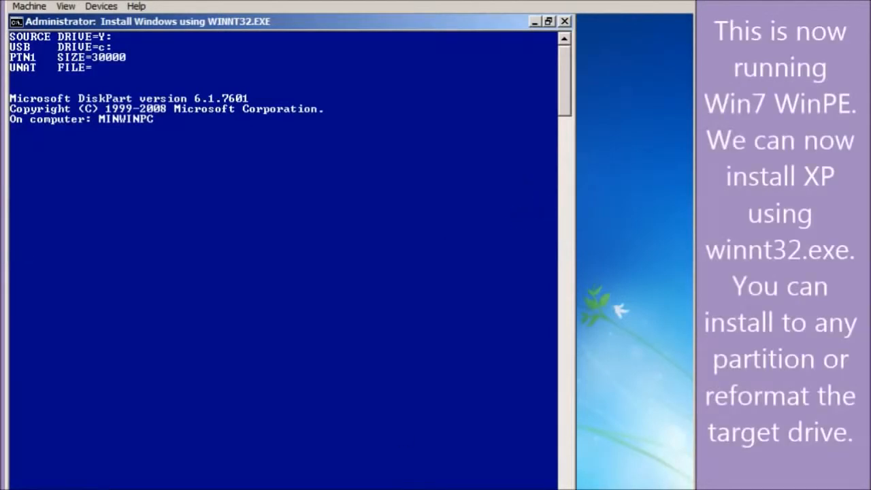
# - Decline wiping Disk 0, choose existing partition E: as the XP target and answer the format question to launch Windows Setup
pyautogui.click(163, 485)
pyautogui.press('Escape')
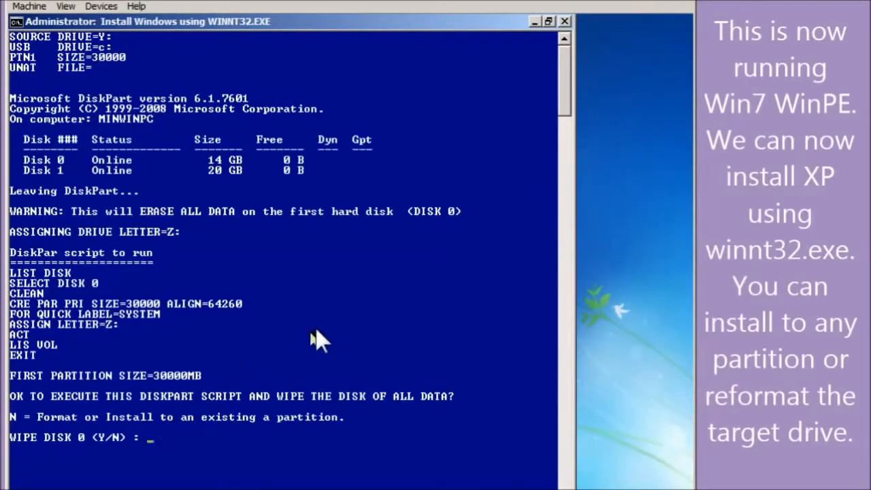
pyautogui.click(67, 444)
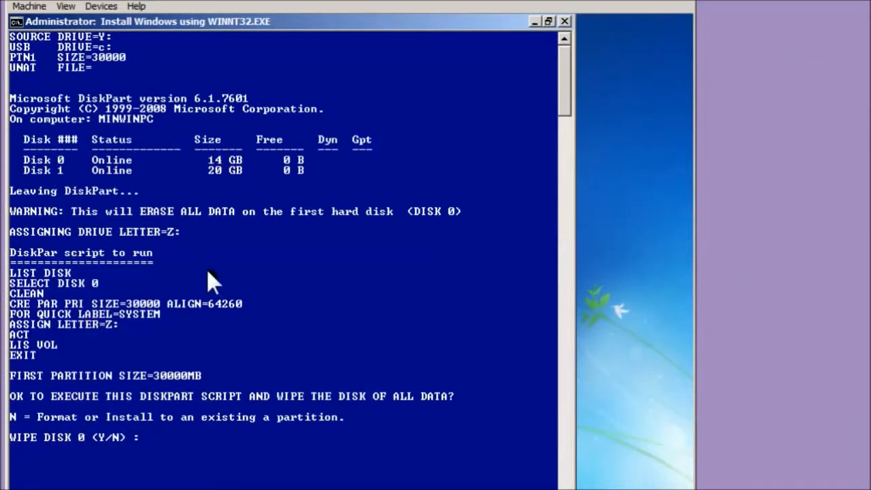
pyautogui.write('n')
pyautogui.press('Return')
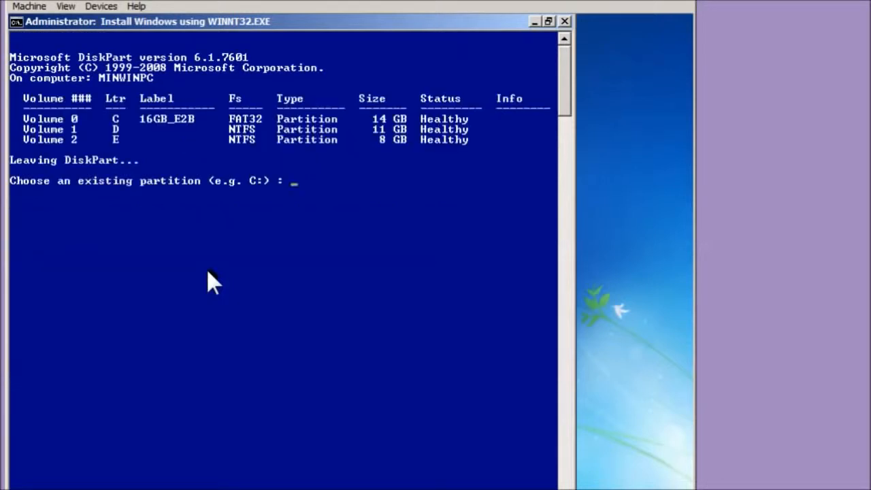
pyautogui.write('E:')
pyautogui.press('Return')
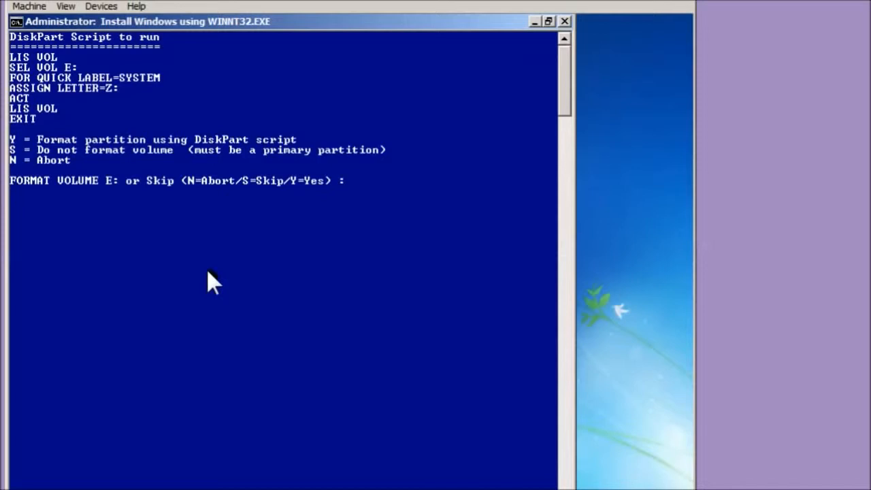
pyautogui.press('Return')
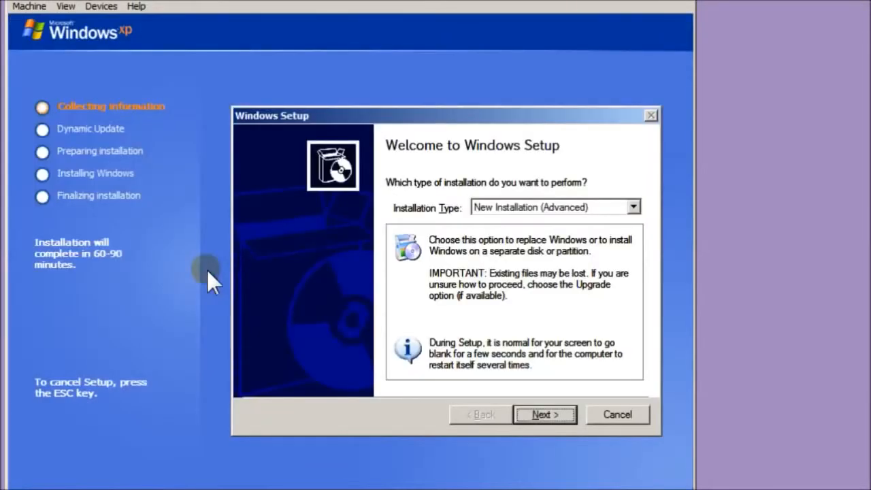
# - Go through XP Setup as a New Installation (Advanced), leaving the product key blank and skipping the NTFS upgrade
pyautogui.click(544, 415)
pyautogui.hotkey('alt', 'a')
pyautogui.click(546, 415)
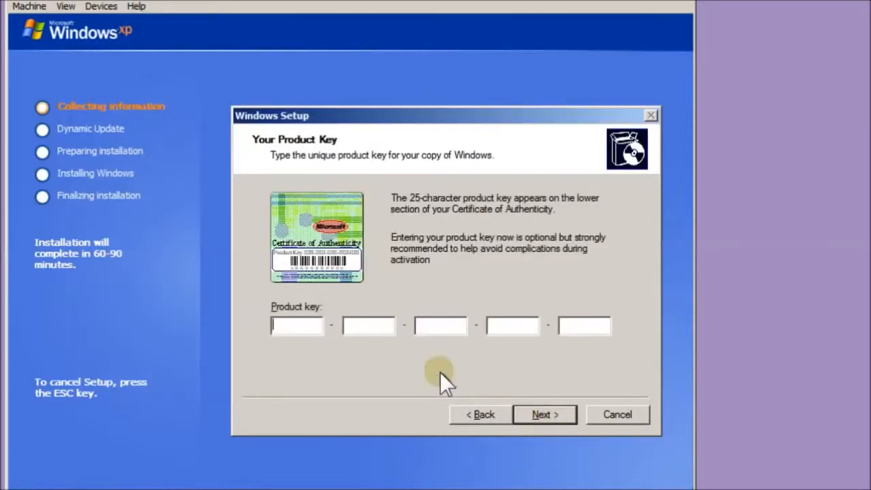
pyautogui.click(530, 415)
pyautogui.click(530, 416)
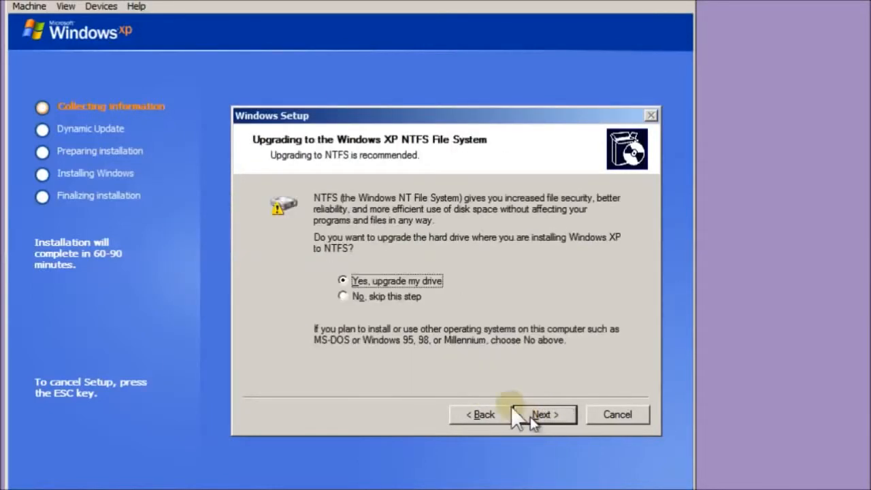
pyautogui.click(406, 297)
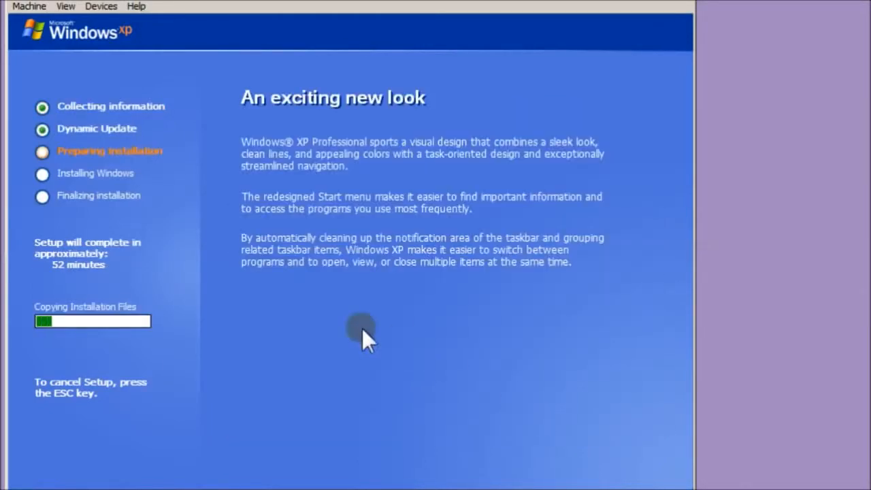
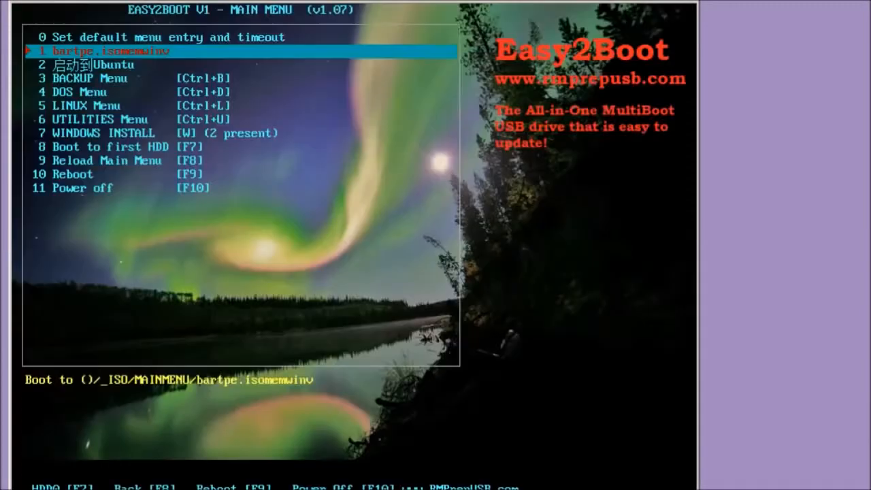
# - Choose Boot to first HDD in the Easy2Boot main menu to start the installed Windows XP
pyautogui.press('Down')
pyautogui.press('Down')
pyautogui.press('Down')
pyautogui.press('Down')
pyautogui.press('Down')
pyautogui.press('Down')
pyautogui.press('Down')
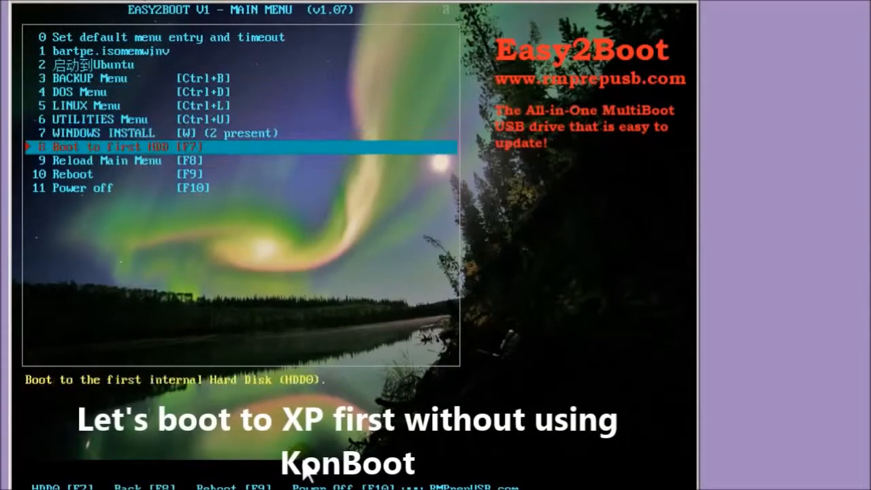
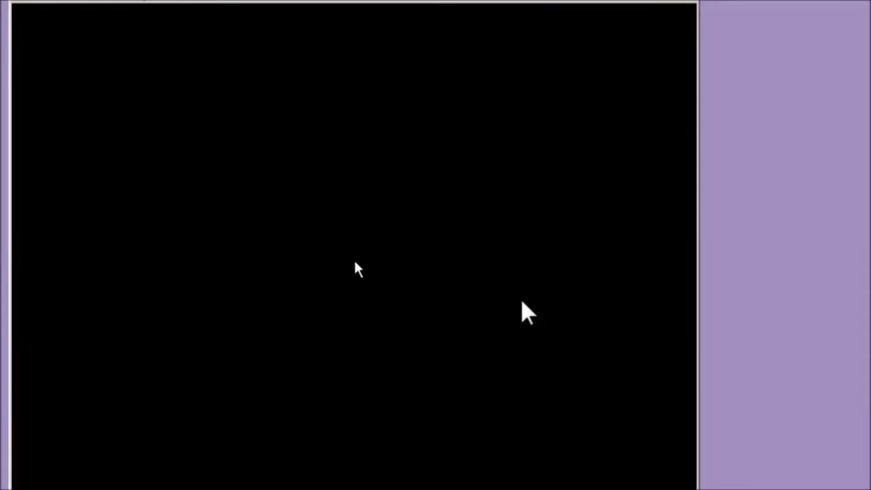
# - Try to log on to the Windows XP Administrator account by guessing the account password
pyautogui.write('••••')
pyautogui.press('Return')
pyautogui.write('•')
pyautogui.press('Return')
pyautogui.write('•••••')
pyautogui.press('Return')
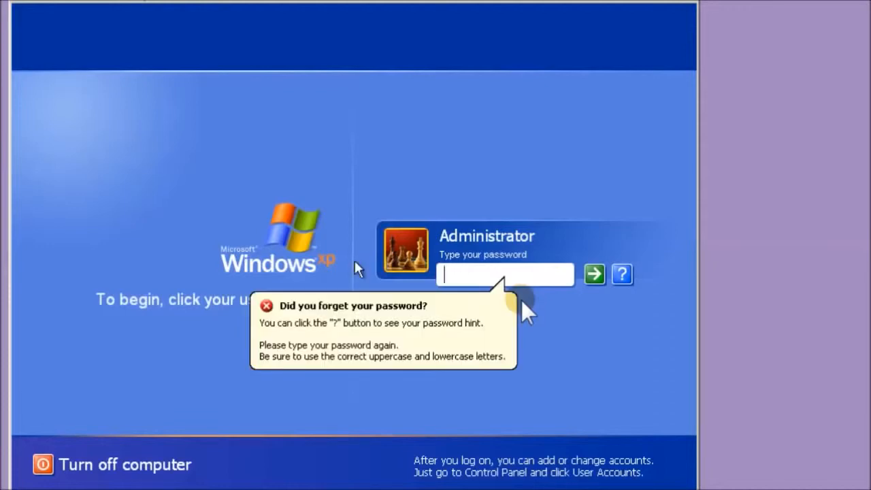
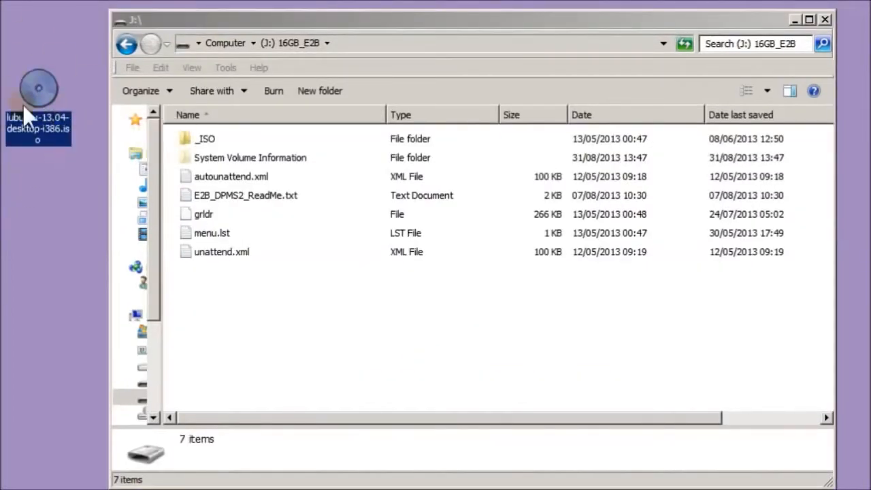
# - Open lubuntu-13.04-desktop-i386_Persistent.mnu from J:\_ISO\docs\Sample mnu files in Notepad
pyautogui.doubleClick(207, 140)
pyautogui.doubleClick(211, 212)
pyautogui.doubleClick(250, 177)
pyautogui.click(317, 397)
pyautogui.scroll(-2, 322, 378)
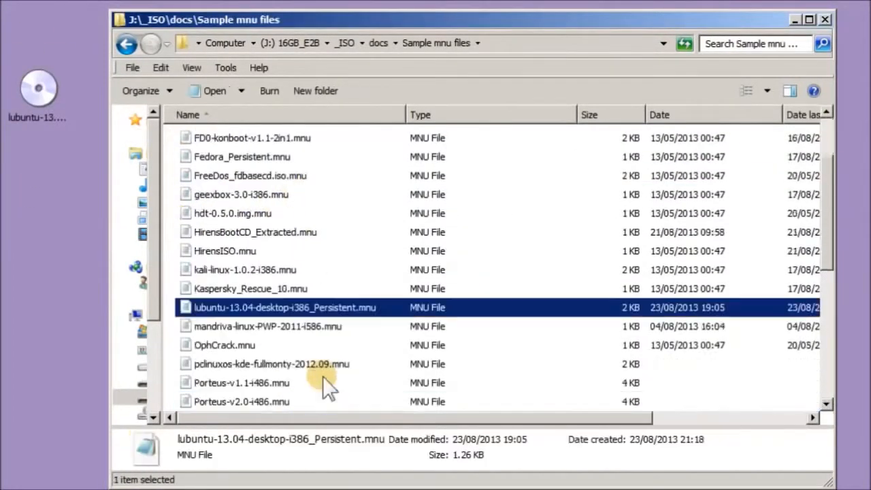
pyautogui.press('Return')
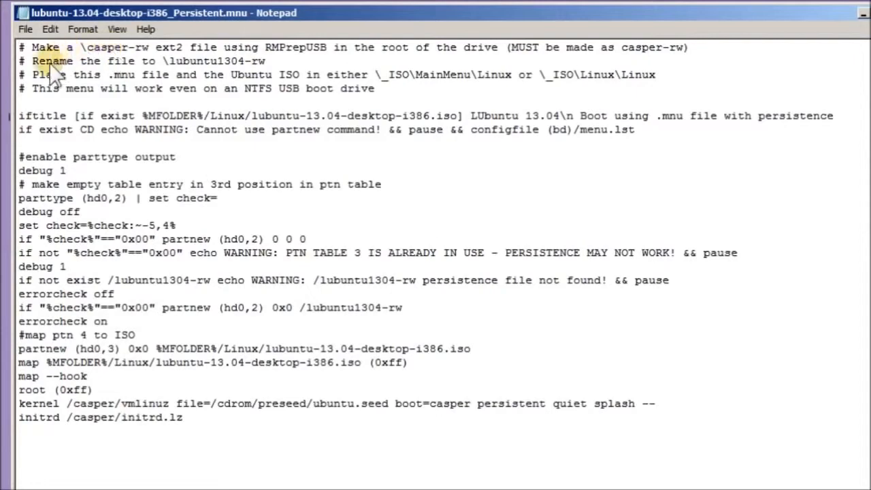
# - Review the casper-rw and file placement instructions in the Lubuntu menu file, close it and return to the docs folder
pyautogui.moveTo(20, 47); pyautogui.dragTo(216, 61)
pyautogui.click(399, 77)
pyautogui.moveTo(374, 75); pyautogui.dragTo(511, 75)
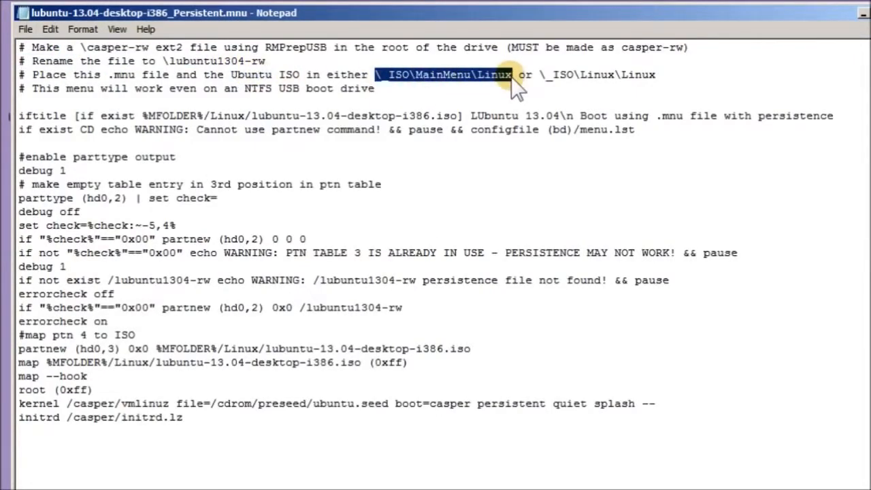
pyautogui.click(860, 12)
pyautogui.click(346, 43)
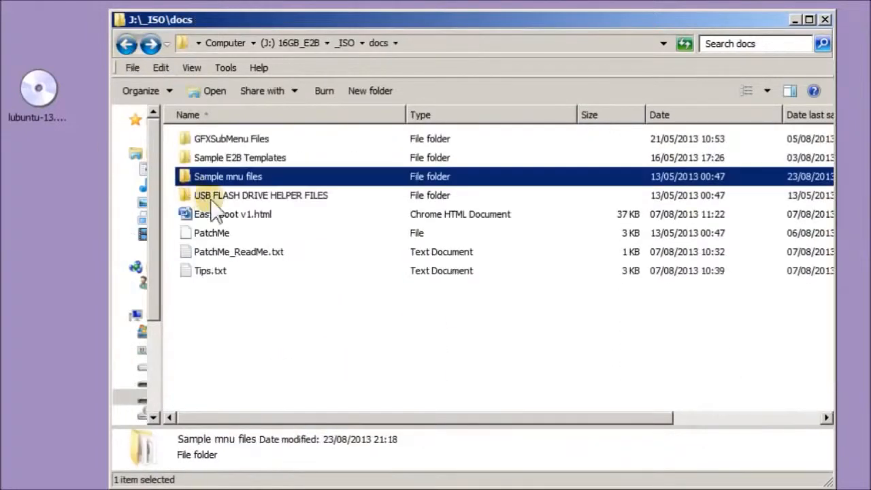
# - Paste the Lubuntu persistent .mnu file into J:\_ISO\MAINMENU\Linux and copy lubuntu-13.04-desktop-i386.iso from the desktop into the same folder
pyautogui.doubleClick(221, 290)
pyautogui.doubleClick(230, 158)
pyautogui.rightClick(245, 188)
pyautogui.click(265, 304)
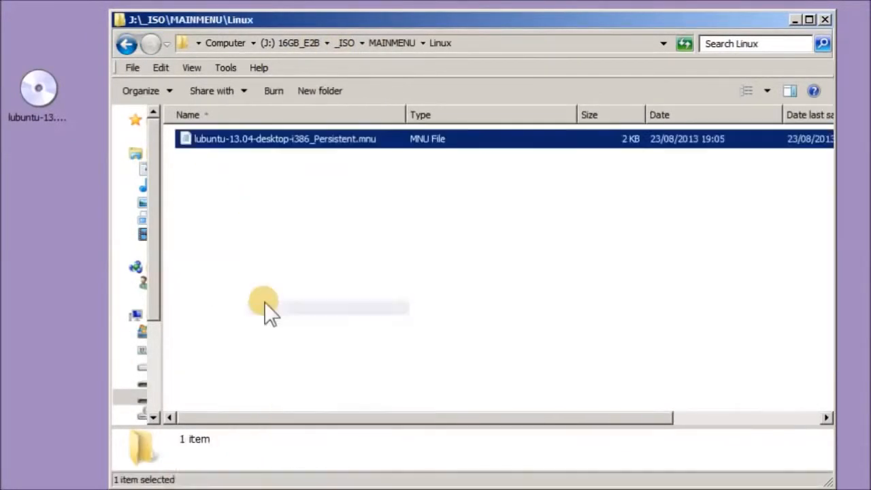
pyautogui.rightClick(47, 96)
pyautogui.moveTo(47, 95); pyautogui.dragTo(296, 310)
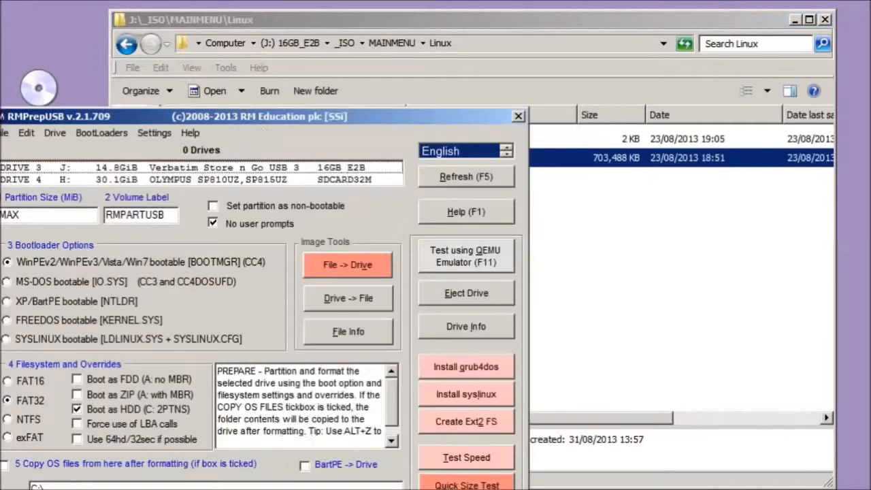
# - Make all files on the 16GB_E2B USB drive J: contiguous with RMPrepUSB, and exit the program
pyautogui.moveTo(248, 115); pyautogui.dragTo(405, 17)
pyautogui.click(313, 69)
pyautogui.click(213, 36)
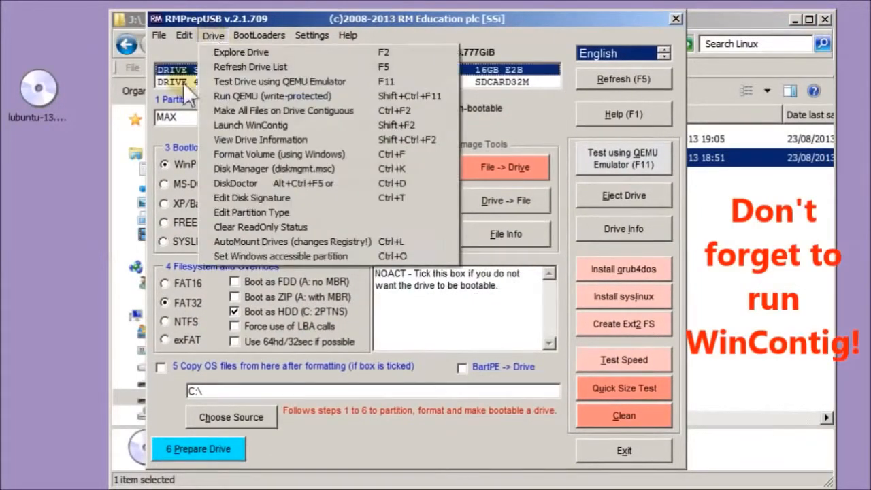
pyautogui.click(230, 111)
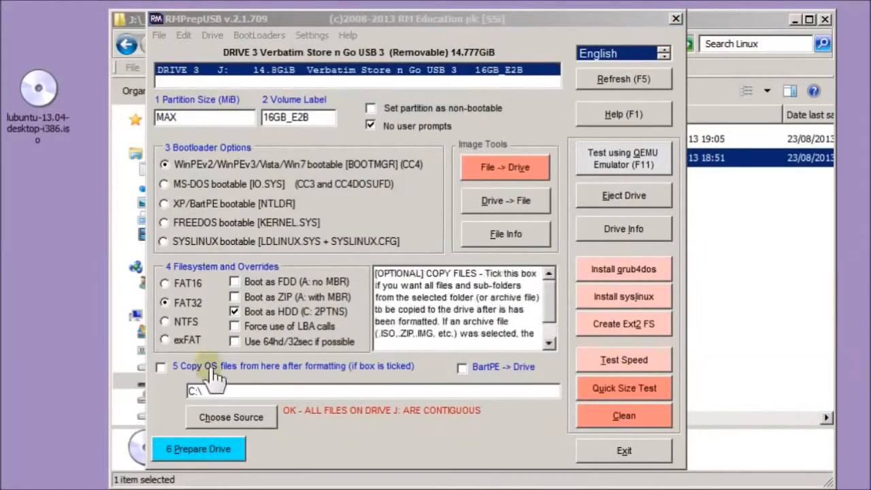
pyautogui.click(591, 449)
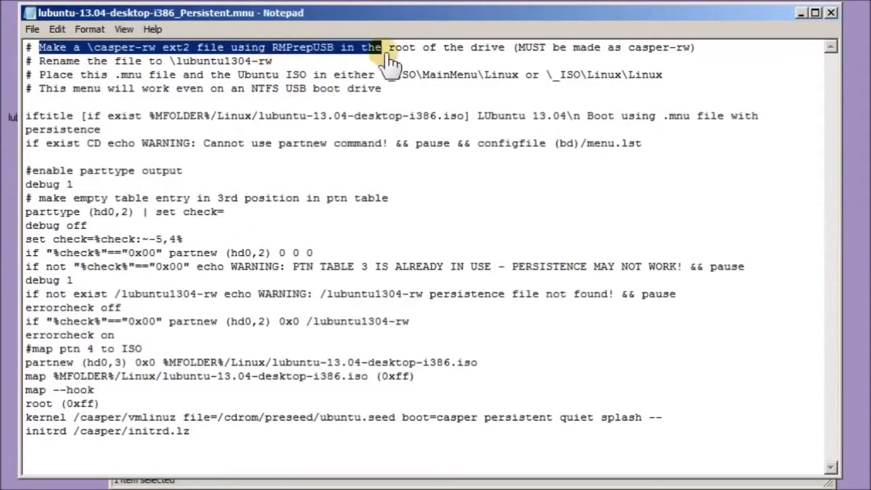
# - Highlight the required persistence file name lubuntu1304-rw in the Lubuntu menu file's notes and close Notepad
pyautogui.click(274, 61)
pyautogui.moveTo(290, 66); pyautogui.dragTo(183, 63)
pyautogui.click(831, 12)
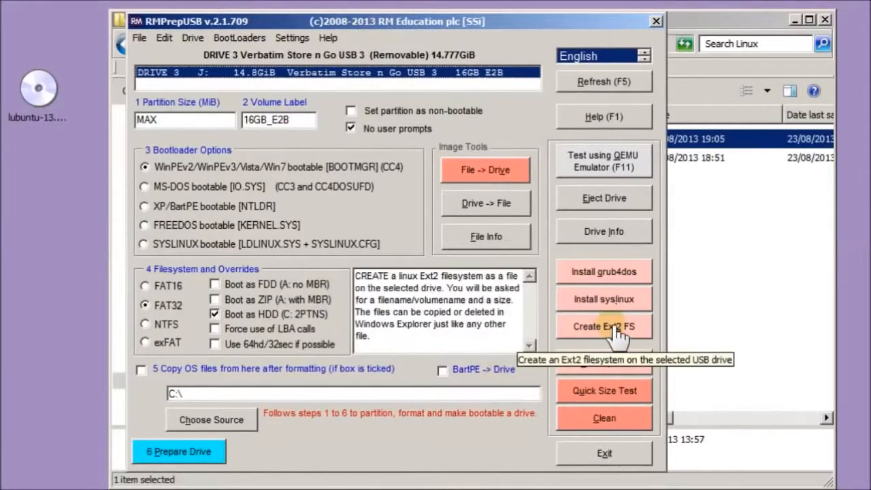
# - Create an Ext2 filesystem file named casper-rw on the 16GB_E2B USB drive with RMPrepUSB, and exit
pyautogui.click(603, 340)
pyautogui.press('Return')
pyautogui.click(368, 206)
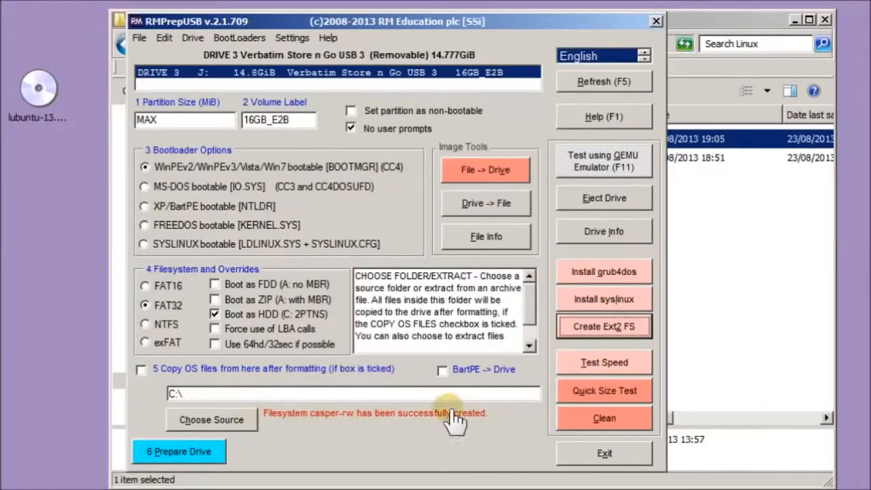
pyautogui.click(578, 461)
# - Rename the casper-rw file in the root of drive J: as lubuntu1304-rw
pyautogui.click(291, 43)
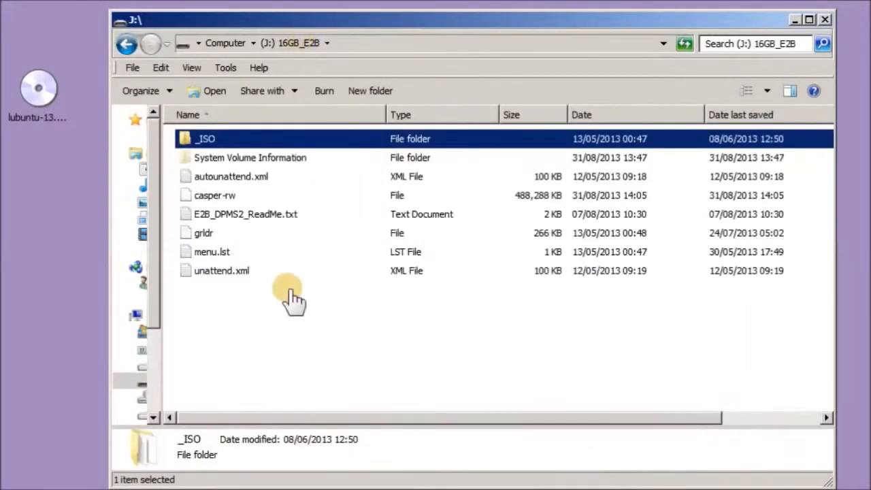
pyautogui.click(249, 198)
pyautogui.press('F2')
pyautogui.write('lubuntu1304-rw')
pyautogui.press('Return')
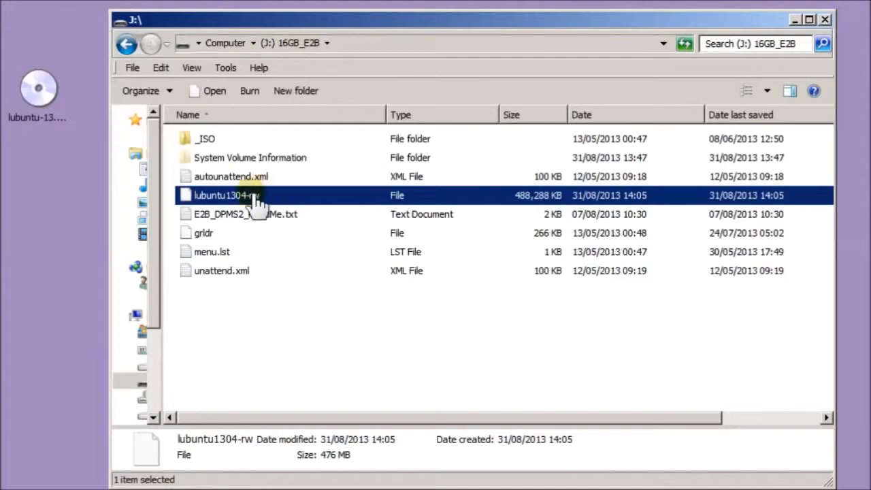
pyautogui.press('Return')
# - Start the USB SATA VT ON virtual machine and boot LUbuntu 13.04 from the Easy2Boot main menu
pyautogui.click(794, 20)
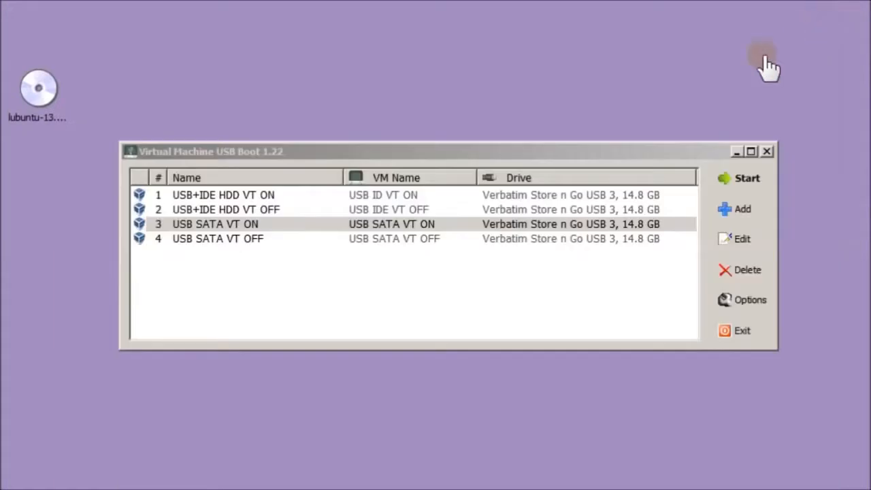
pyautogui.click(751, 179)
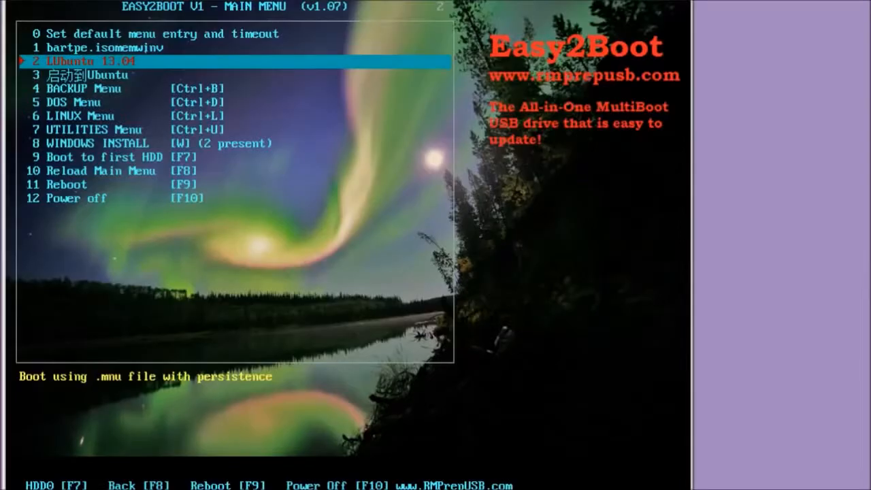
pyautogui.press('Return')
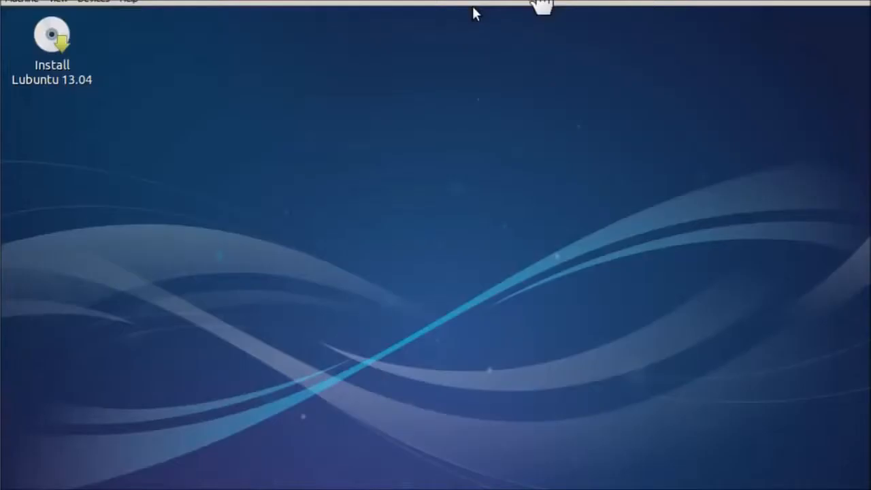
# - Create a folder named New on the Lubuntu desktop
pyautogui.rightClick(315, 202)
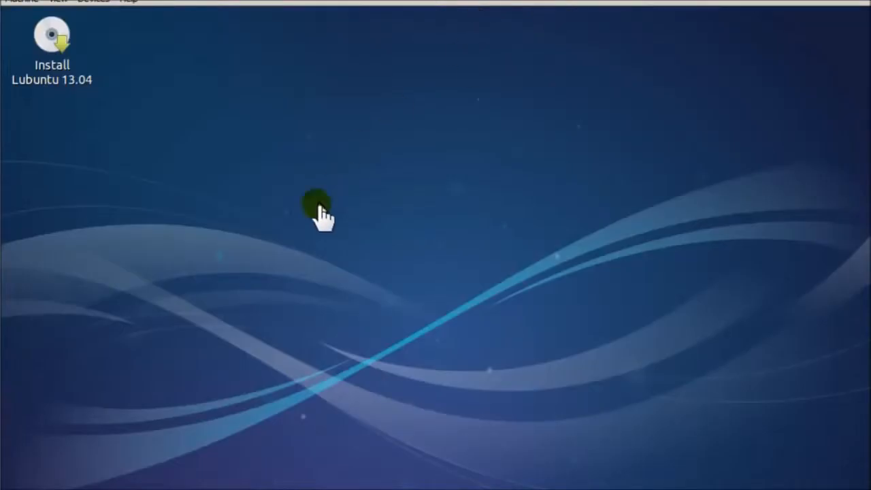
pyautogui.moveTo(462, 179)
pyautogui.click(508, 178)
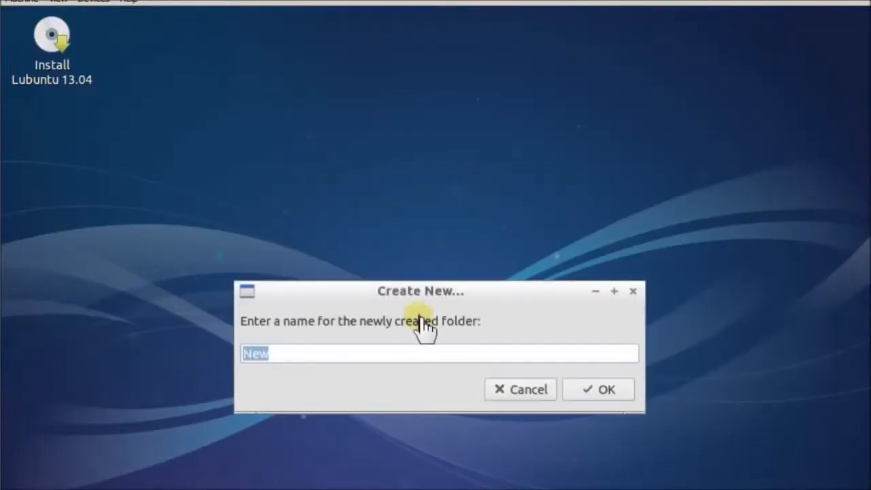
pyautogui.click(598, 389)
# - Set the Lubuntu desktop wallpaper to 1304-Nature_by_wakarii.jpg
pyautogui.rightClick(321, 192)
pyautogui.click(416, 291)
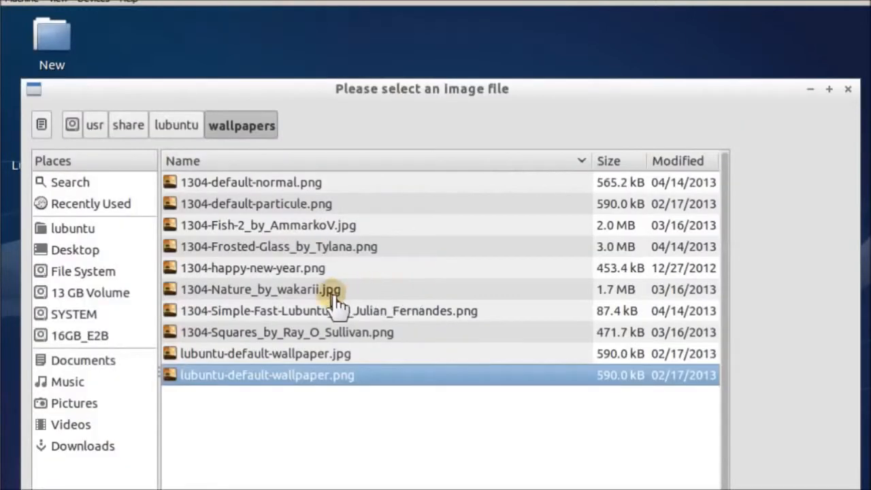
pyautogui.doubleClick(334, 295)
pyautogui.click(615, 484)
# - Reboot Lubuntu and boot the persistent LUbuntu 13.04 entry again from the Easy2Boot main menu
pyautogui.rightClick(129, 450)
pyautogui.moveTo(134, 459)
pyautogui.rightClick(317, 121)
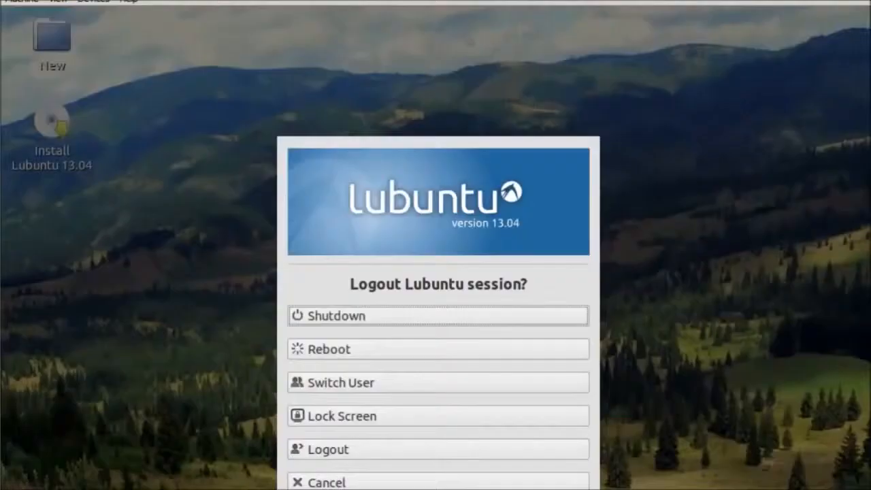
pyautogui.click(327, 361)
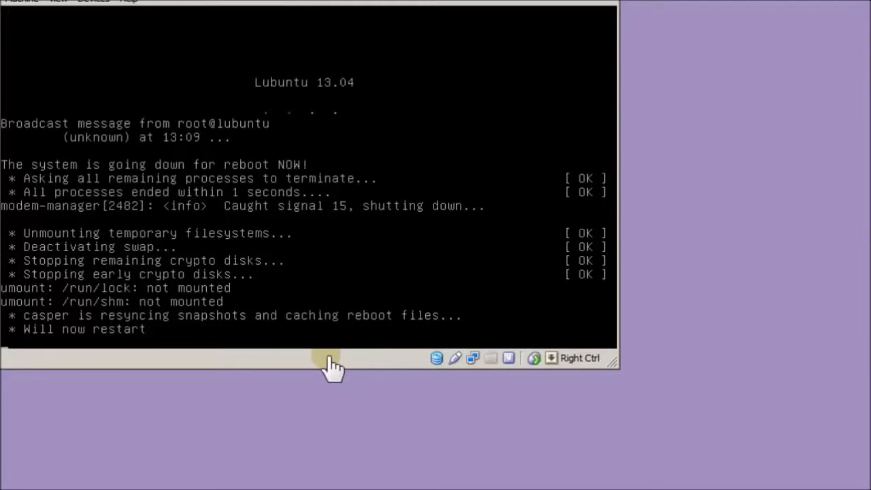
pyautogui.press('Down')
pyautogui.press('Return')
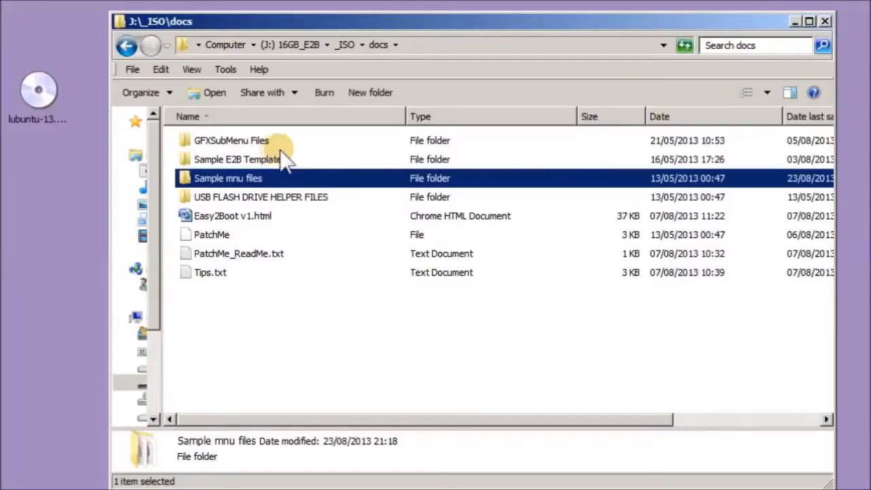
# - Copy jolene800.bmp.gz and MyE2b.cfg from Sample E2B Templates\Jolene into J:\_ISO and close the folder
pyautogui.click(268, 161)
pyautogui.doubleClick(270, 161)
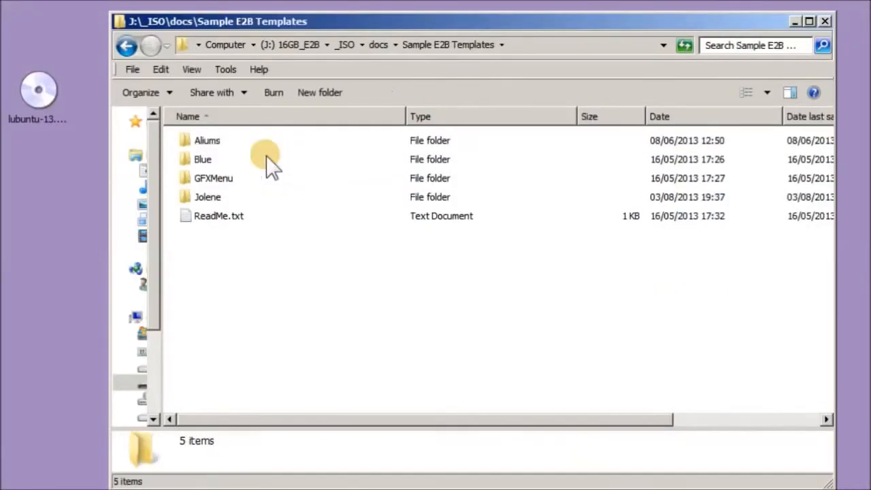
pyautogui.doubleClick(217, 196)
pyautogui.click(224, 140)
pyautogui.keyDown('shift'); pyautogui.click(215, 159); pyautogui.keyUp('shift')
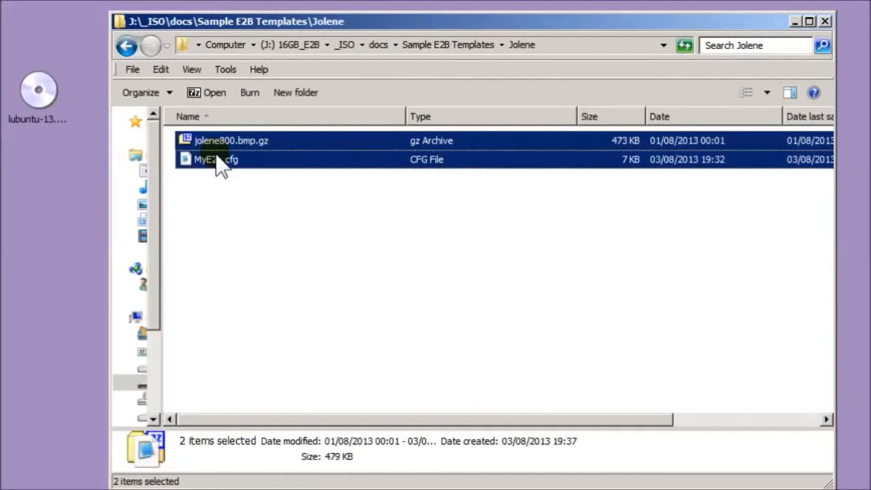
pyautogui.rightClick(215, 158)
pyautogui.click(243, 435)
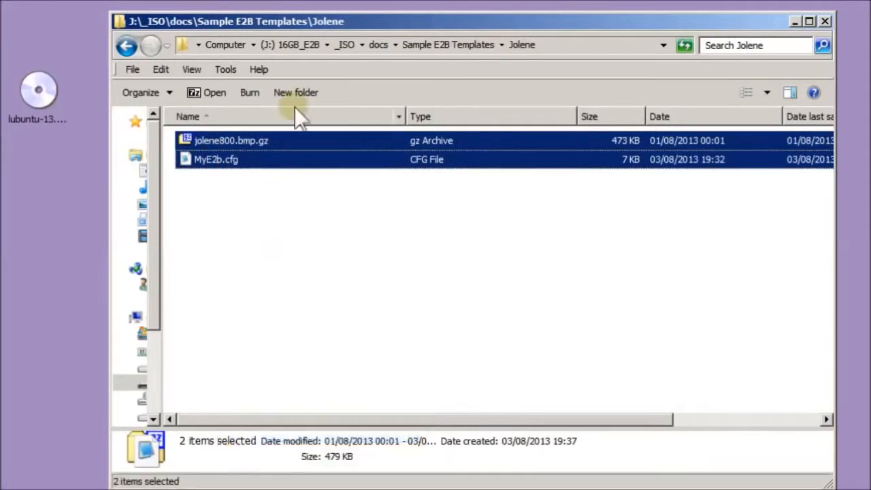
pyautogui.click(343, 45)
pyautogui.rightClick(514, 295)
pyautogui.click(547, 413)
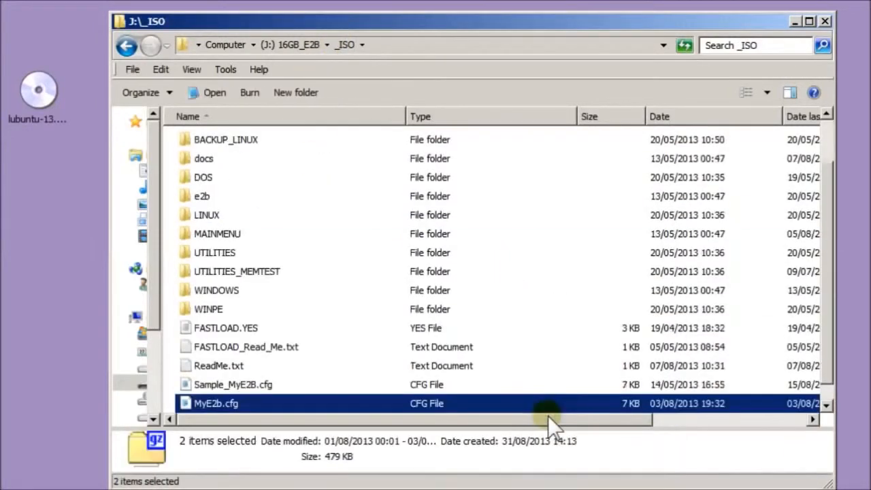
pyautogui.click(824, 21)
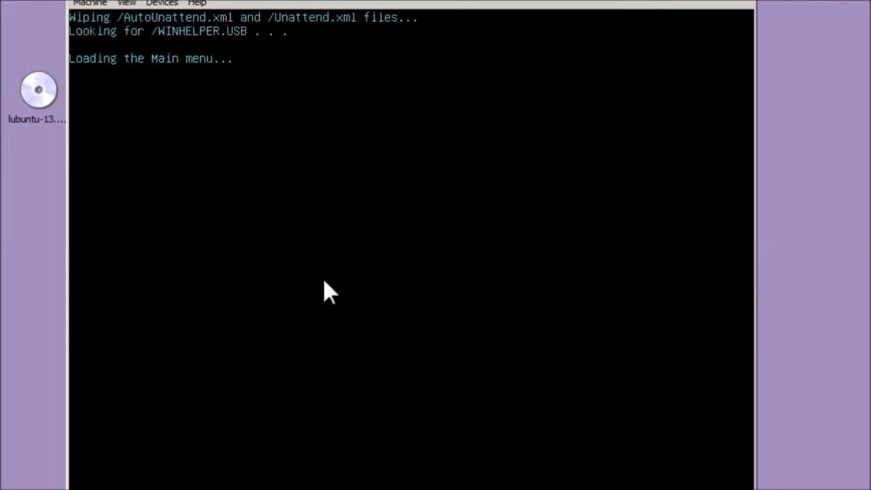
# - Boot the USB drive and look through the main menu entries with the Jolene theme
pyautogui.press('2')
pyautogui.press('Down')
pyautogui.press('Down')
pyautogui.press('Down')
pyautogui.press('Down')
pyautogui.press('Down')
pyautogui.press('Down')
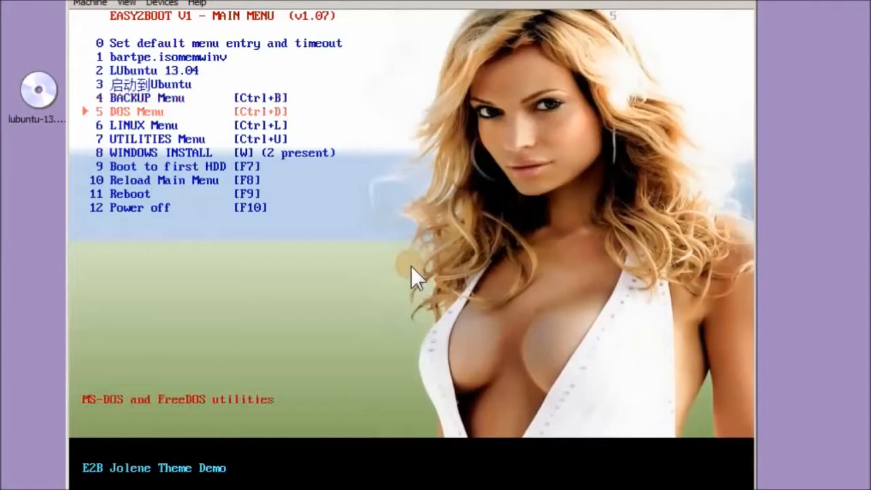
pyautogui.press('Up')
pyautogui.press('Up')
pyautogui.press('Up')
pyautogui.press('Up')
pyautogui.press('Up')
pyautogui.press('Down')
pyautogui.press('Down')
# - Close the virtual machine showing the Jolene-themed menu
pyautogui.click(89, 3)
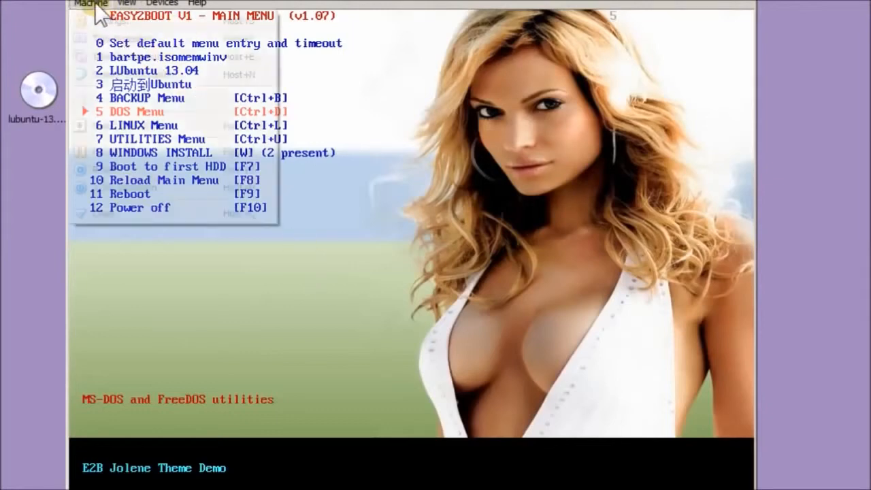
pyautogui.click(114, 212)
pyautogui.click(351, 316)
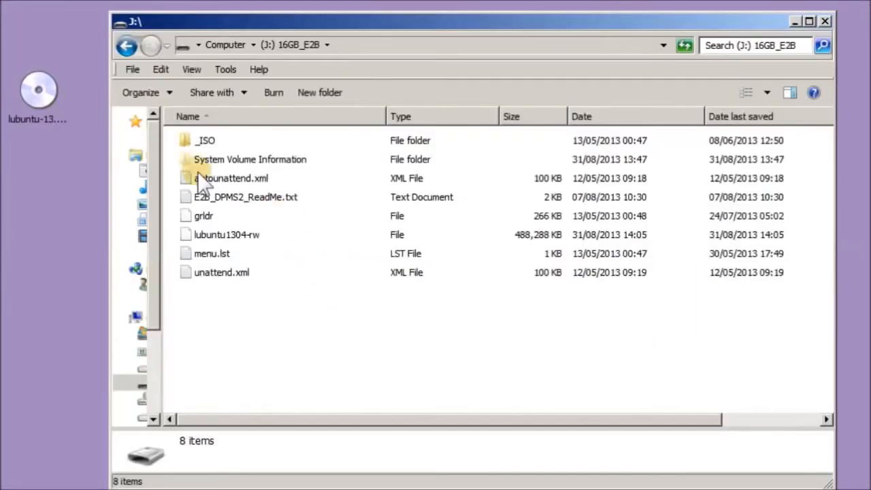
# - Open the Sample E2B Templates folder in J:\_ISO\docs
pyautogui.doubleClick(195, 142)
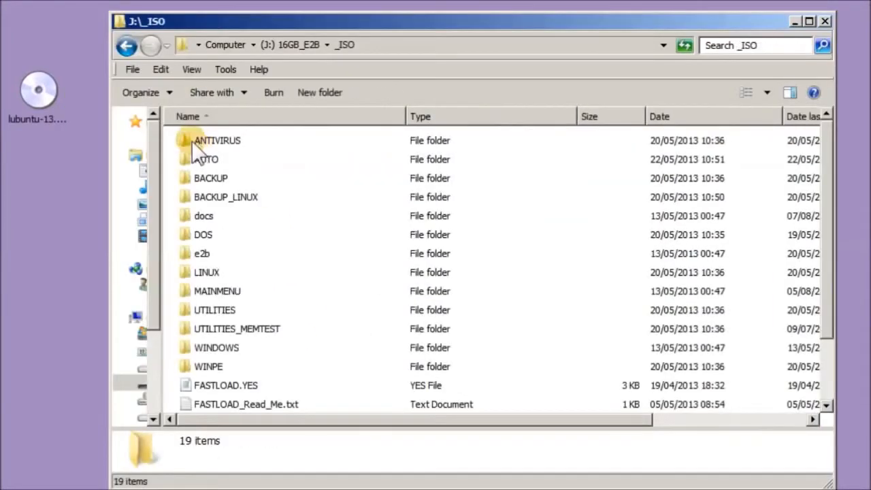
pyautogui.doubleClick(208, 216)
pyautogui.doubleClick(224, 178)
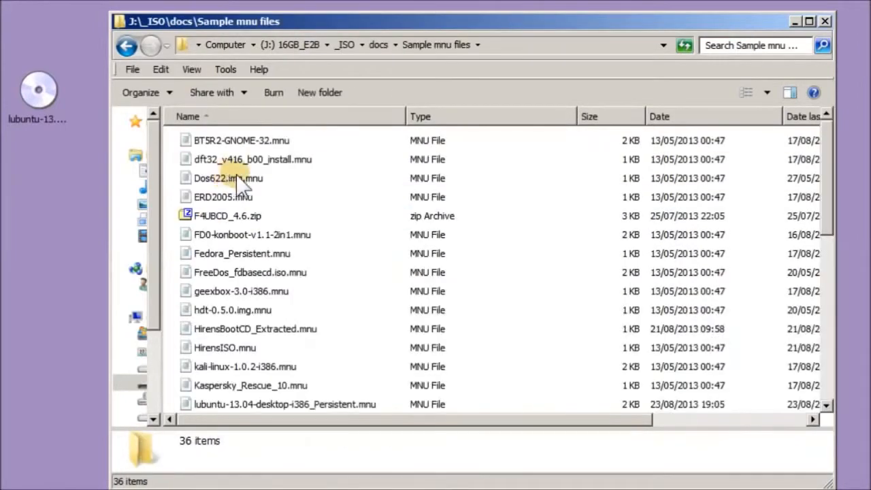
pyautogui.click(378, 46)
pyautogui.doubleClick(199, 184)
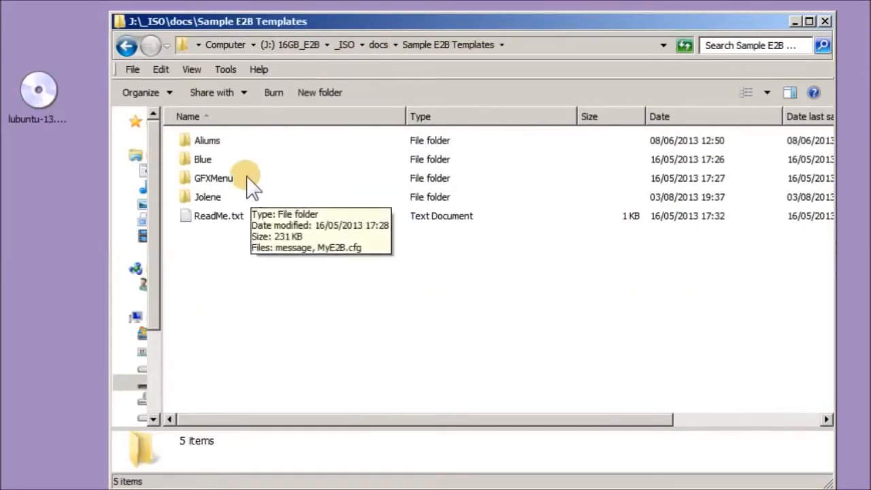
# - Copy Aliums.bmp.gz and MyE2b.cfg from the Aliums template into J:\_ISO, replacing the existing MyE2b.cfg, and close the folder
pyautogui.doubleClick(204, 143)
pyautogui.keyDown('shift'); pyautogui.click(220, 164); pyautogui.keyUp('shift')
pyautogui.rightClick(217, 159)
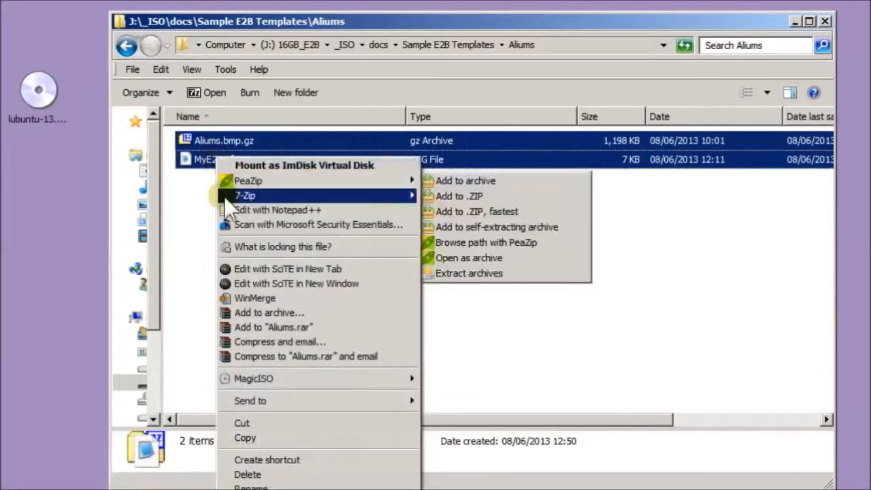
pyautogui.click(242, 437)
pyautogui.click(344, 45)
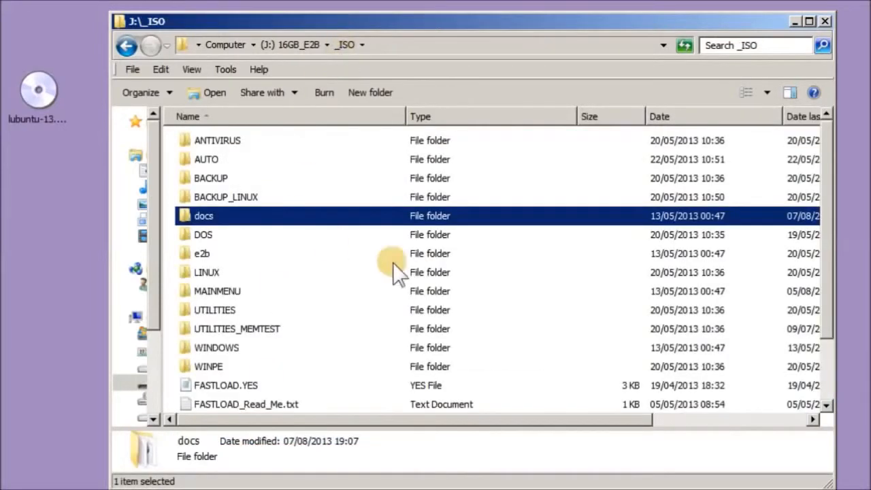
pyautogui.rightClick(512, 302)
pyautogui.click(537, 419)
pyautogui.click(181, 232)
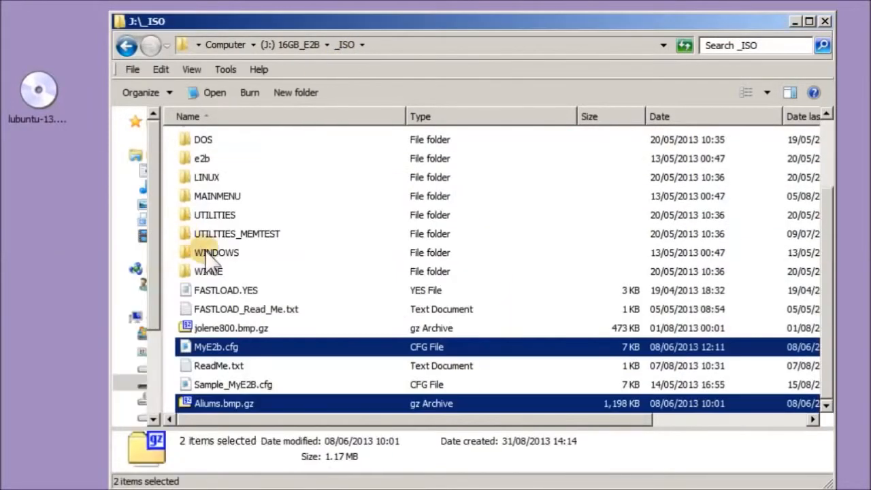
pyautogui.click(823, 22)
# - Start the virtual machine and boot FreeDOS through the DOS Menu of the Aliums-themed Easy2Boot main menu
pyautogui.click(732, 183)
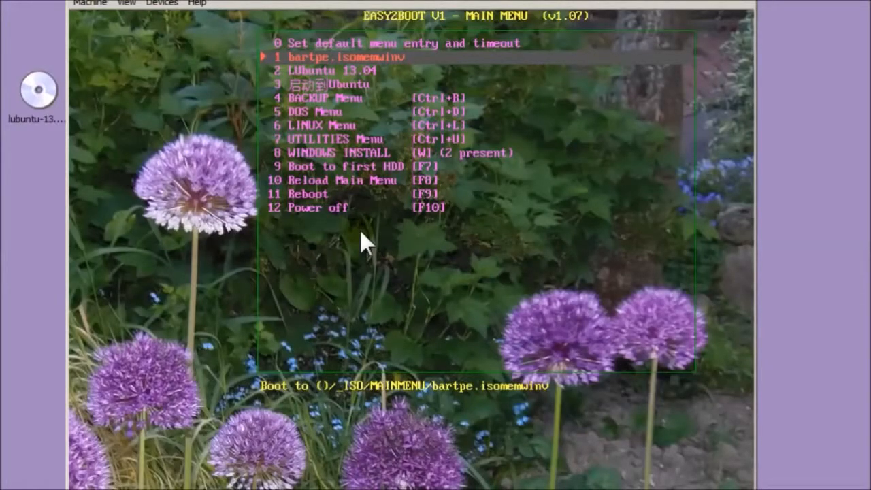
pyautogui.press('Down')
pyautogui.press('Down')
pyautogui.press('Down')
pyautogui.press('Up')
pyautogui.press('Down')
pyautogui.press('Down')
pyautogui.press('Return')
pyautogui.press('Down')
pyautogui.press('Return')
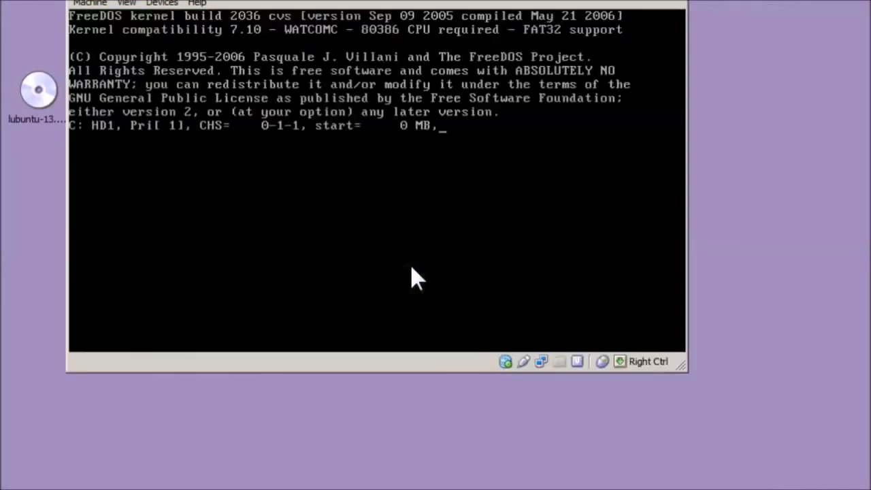
# - Accept the current date and time in FreeDOS and list the directory of drive A: with dir
pyautogui.press('Return')
pyautogui.write('dir')
pyautogui.press('Return')
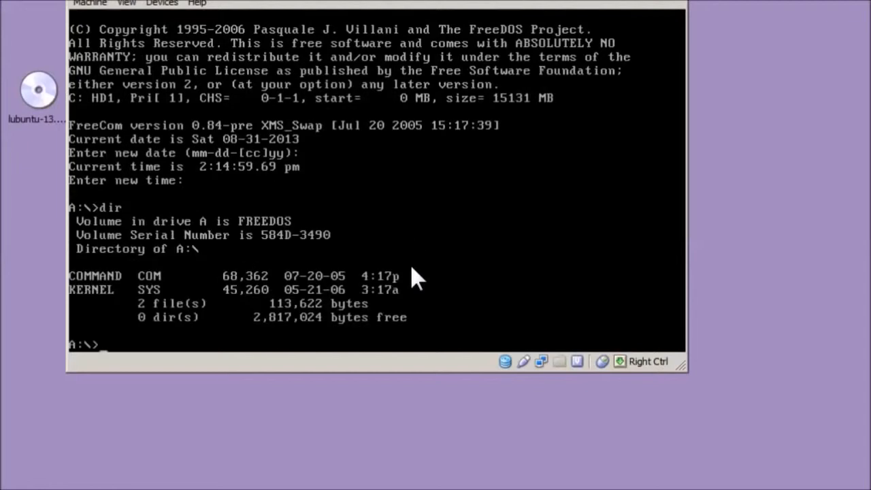